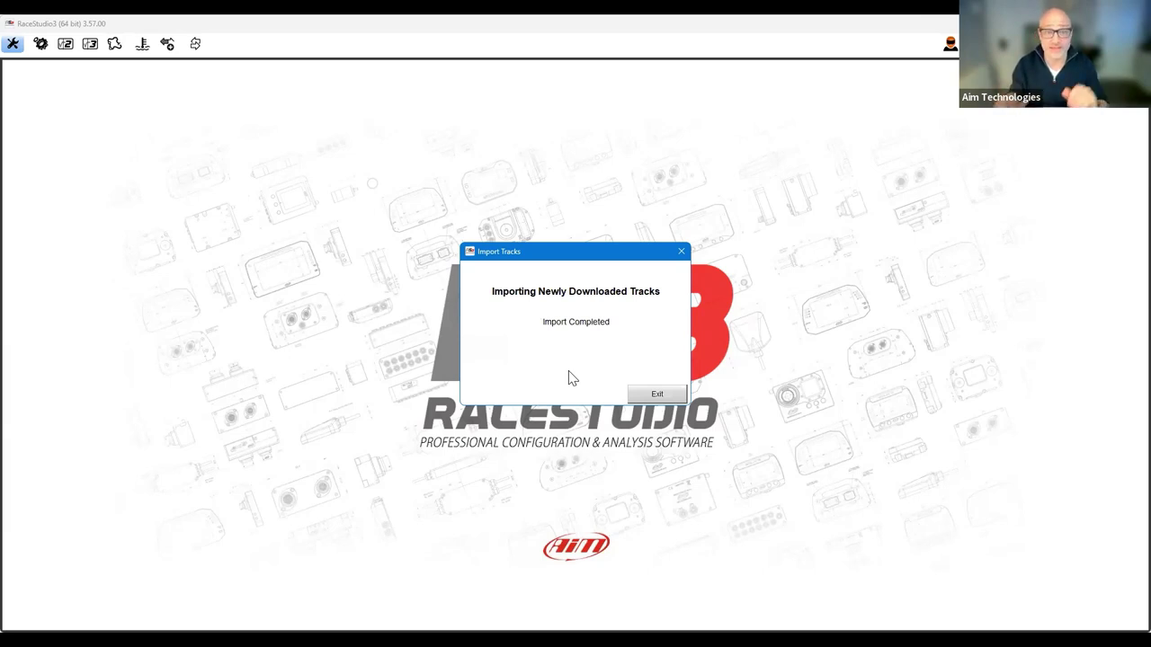
- Dismiss the track import notice and inspect the track map and splits of the 2023, March 13 SilverstnNAT session in the analysis section
click(667, 395)
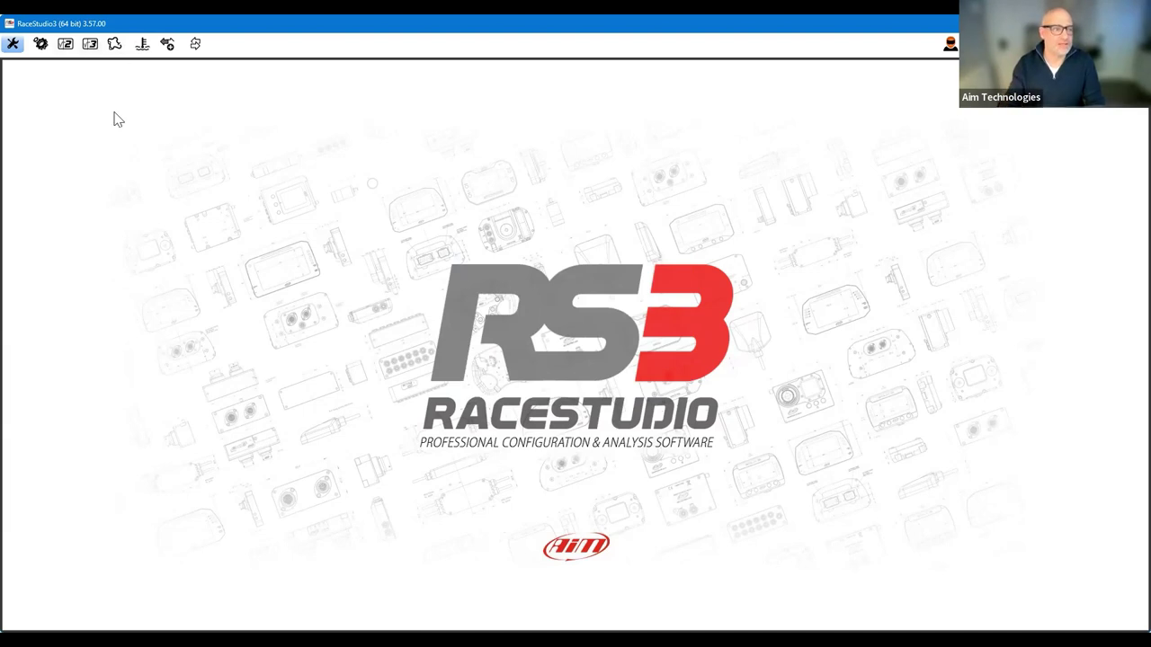
click(90, 44)
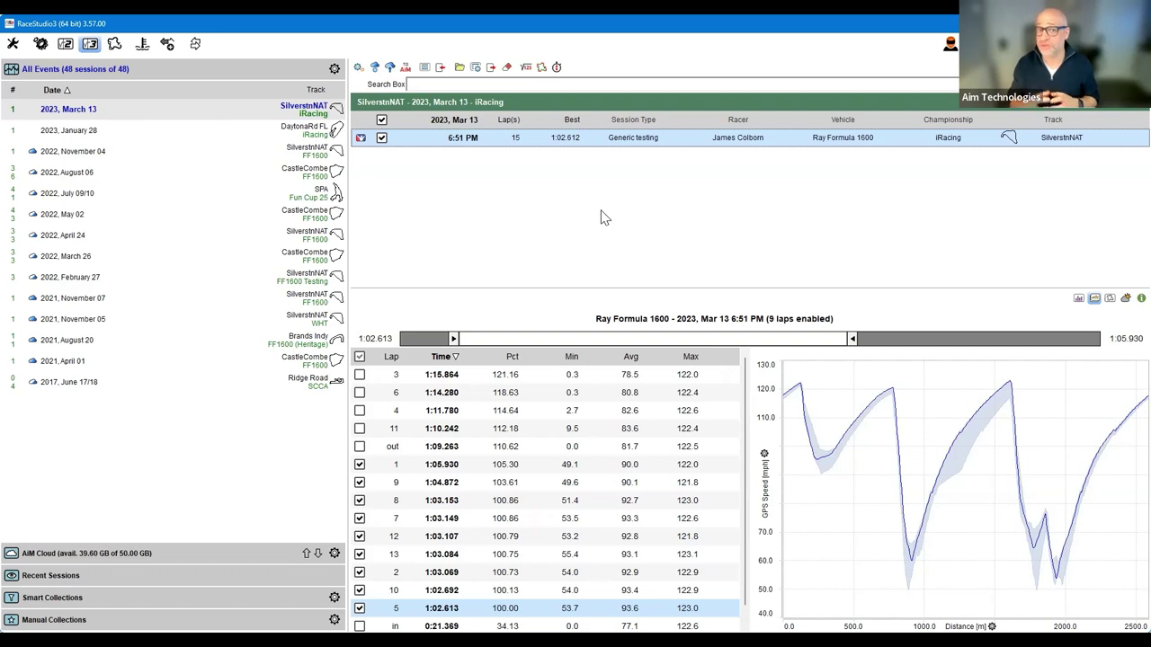
click(542, 68)
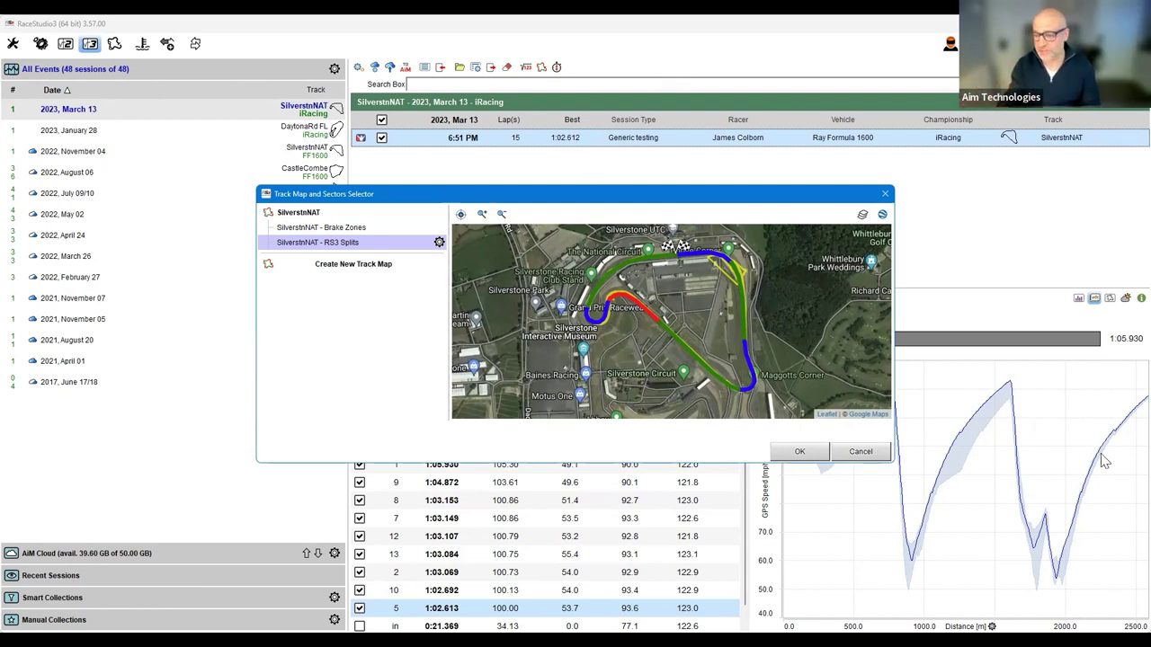
key(Escape)
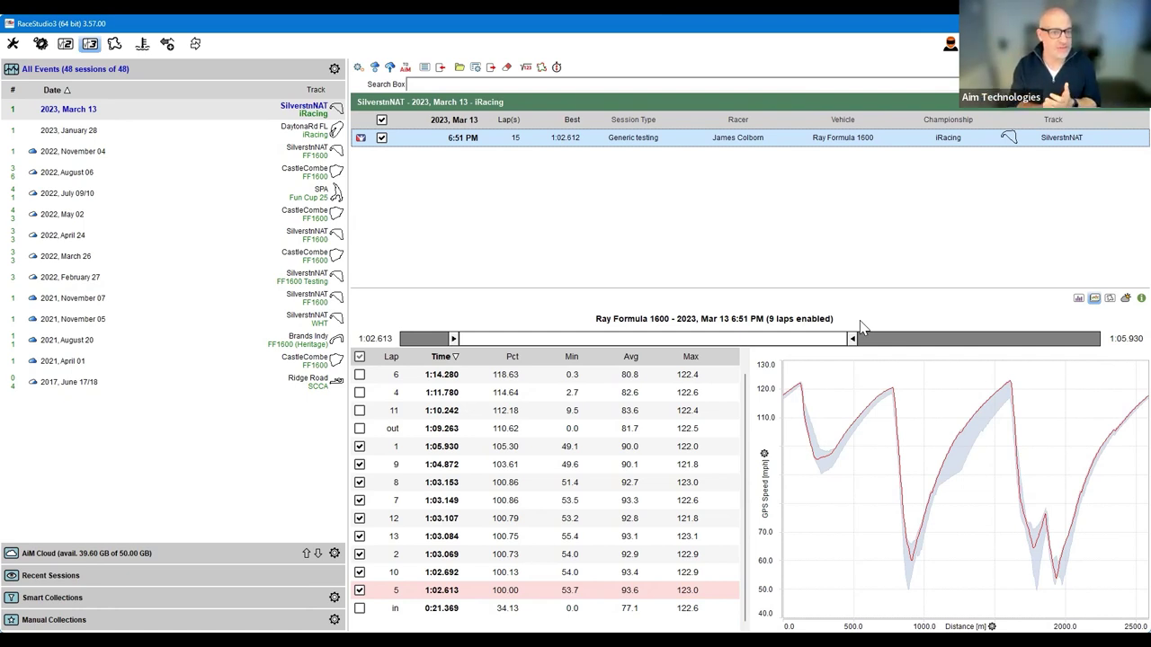
- Open the 5:19 PM 2nd Race session from the 2022, August 06 CastleCombe event for analysis
click(296, 176)
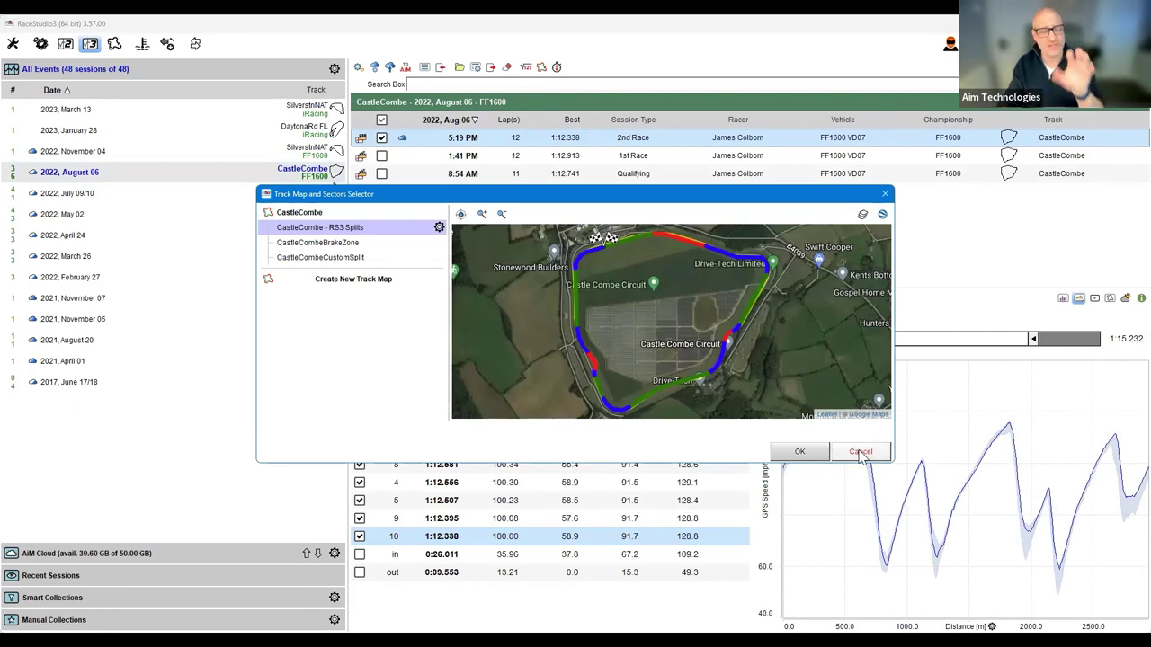
click(860, 452)
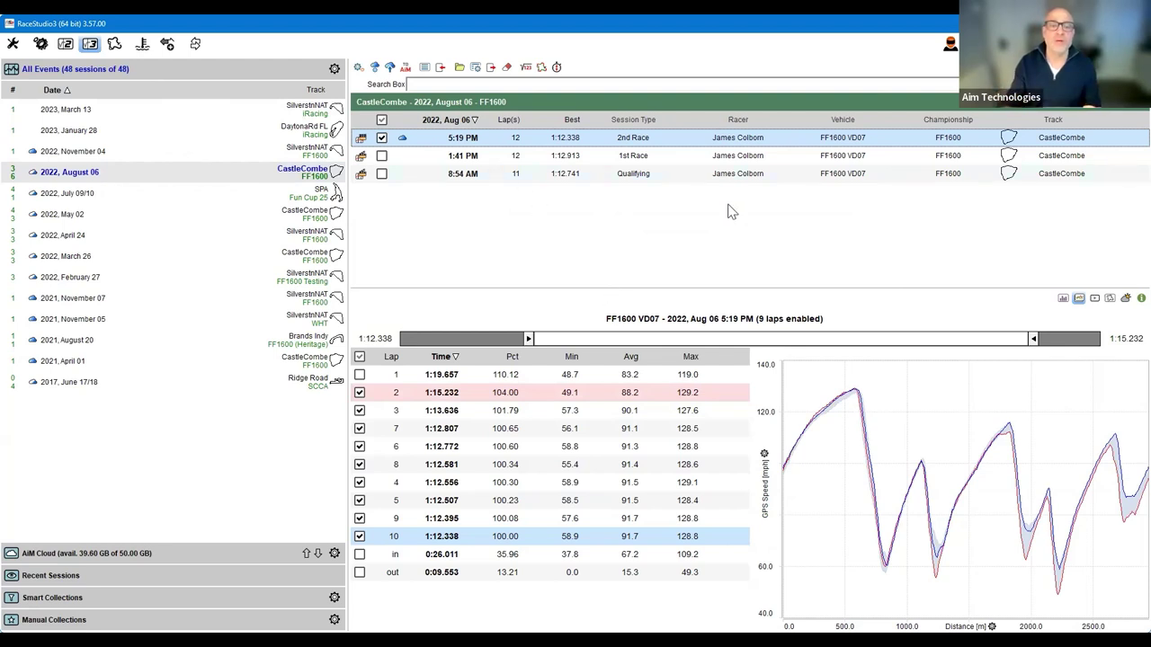
double_click(738, 138)
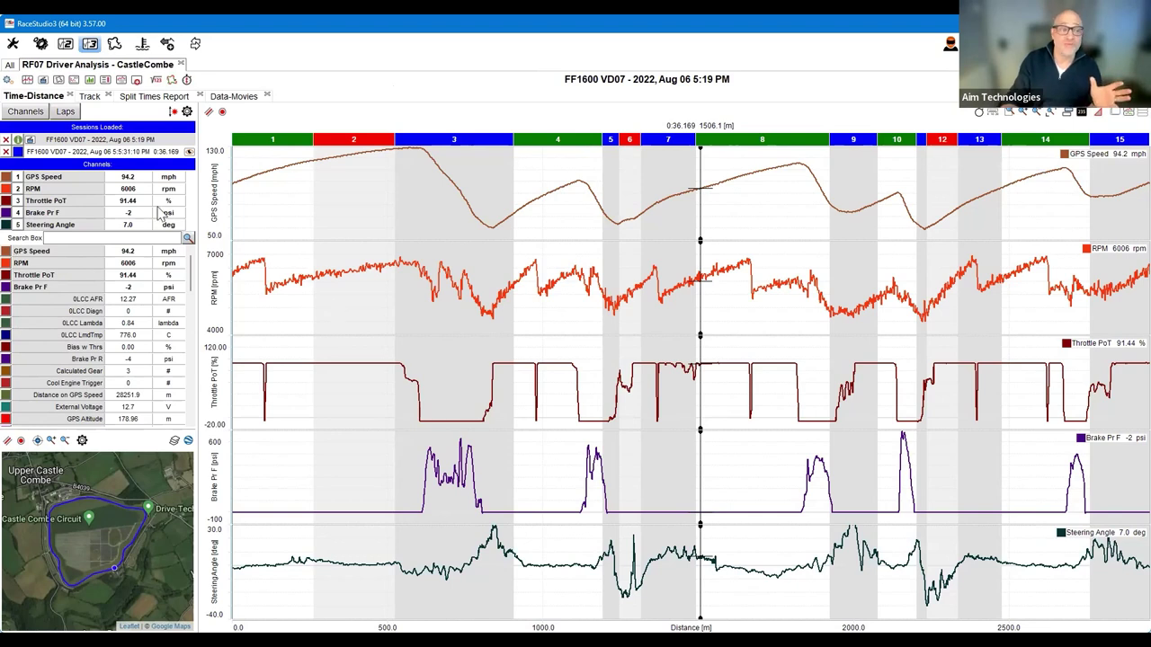
- Overlay lap 9 on the best lap and place the cursor at about 1356 m in split 7
click(66, 112)
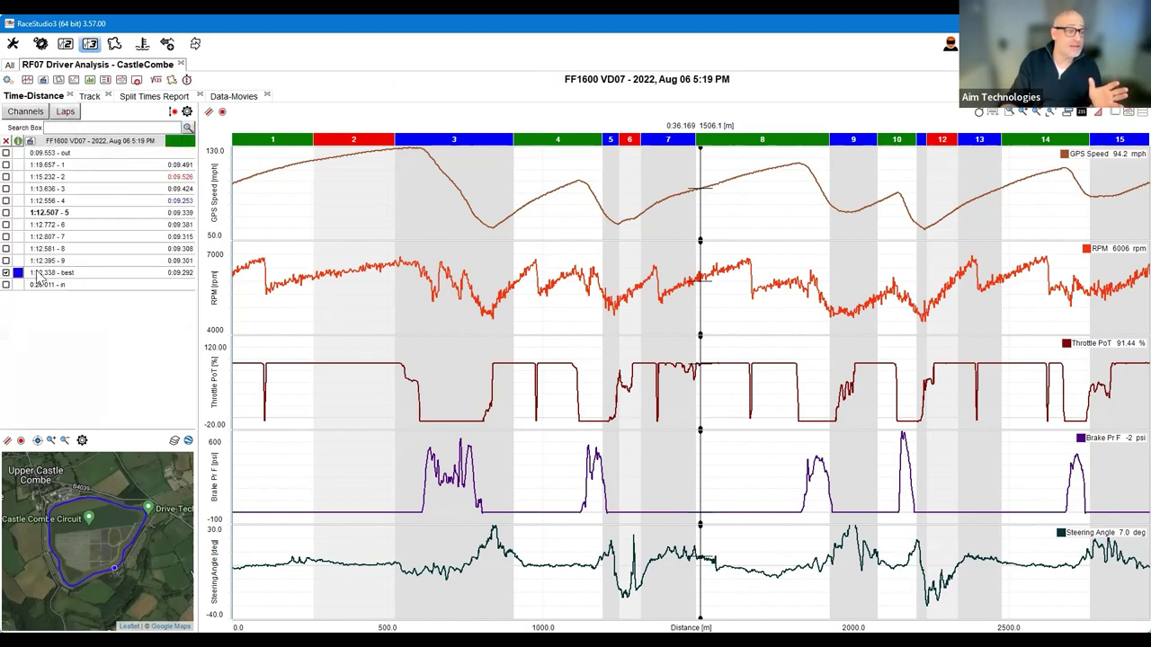
click(7, 260)
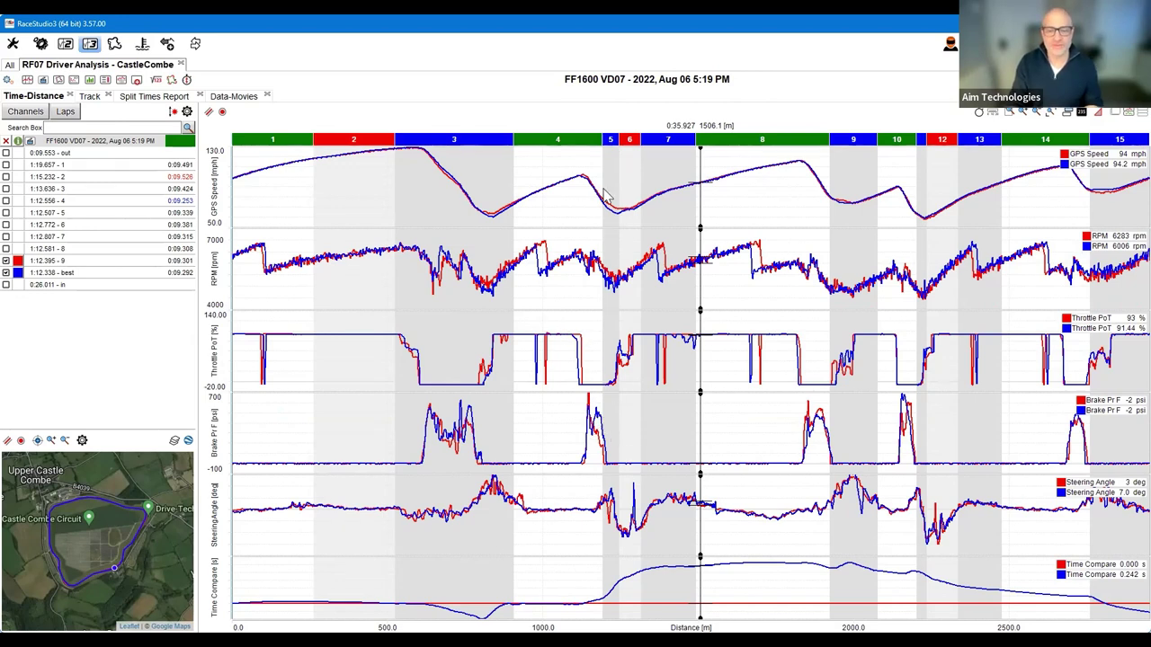
click(652, 571)
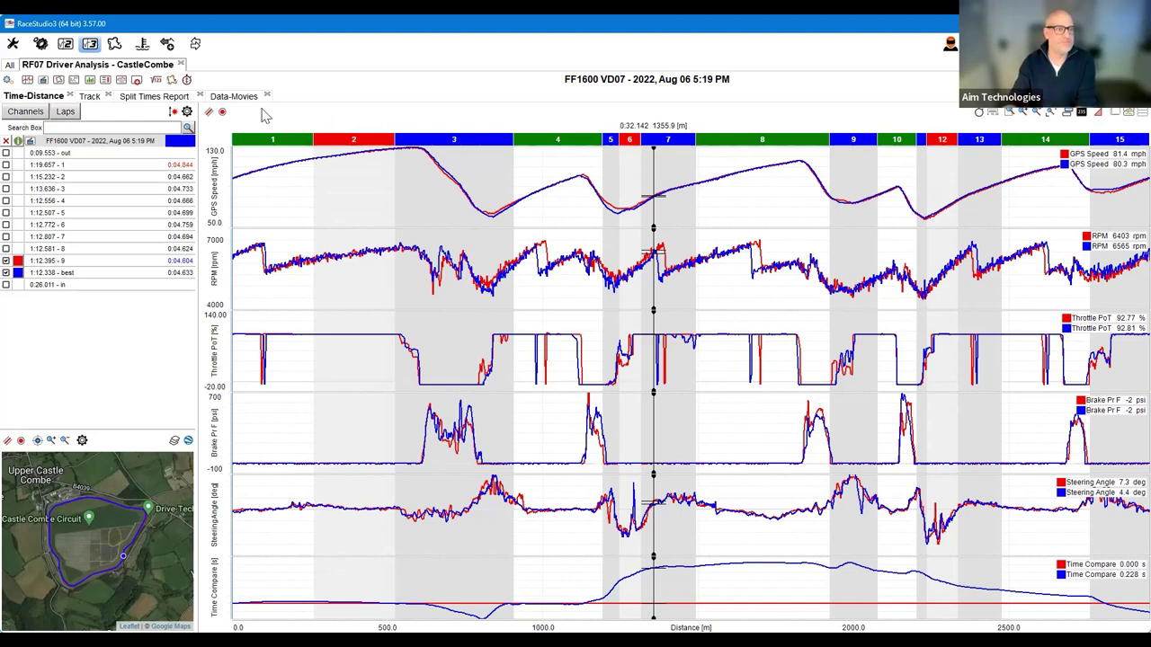
- Clone the CastleCombe - RS3 Splits division and name the copy CastleCombe - AiM Webinar
click(174, 80)
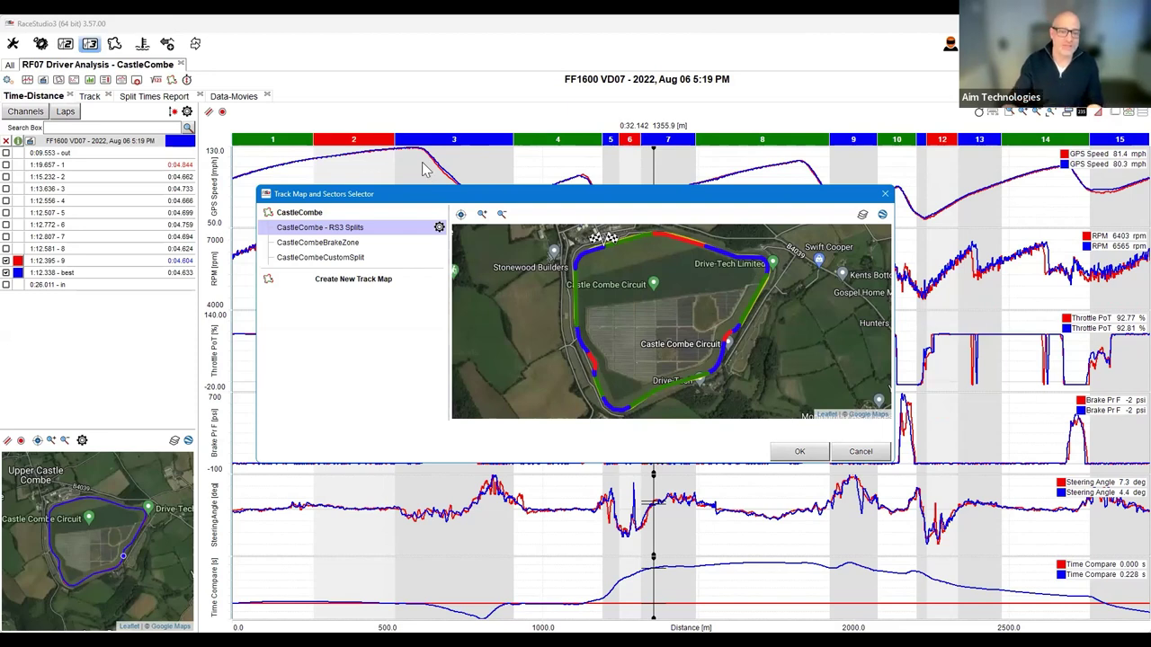
click(438, 228)
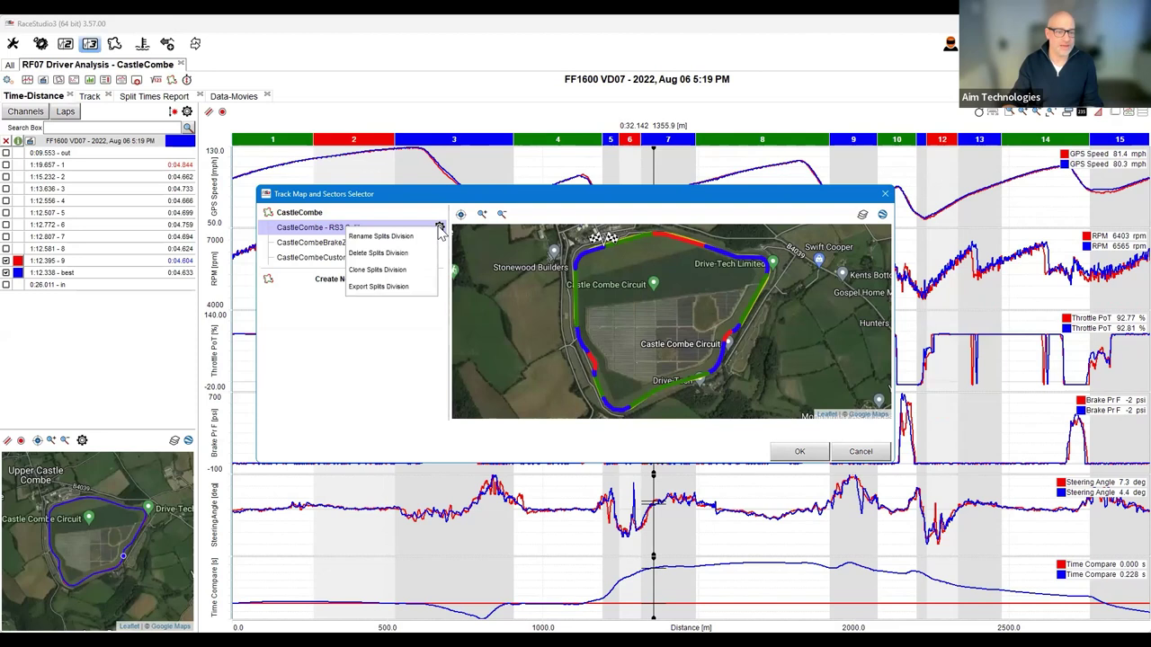
click(381, 270)
click(538, 310)
drag(513, 310, 600, 311)
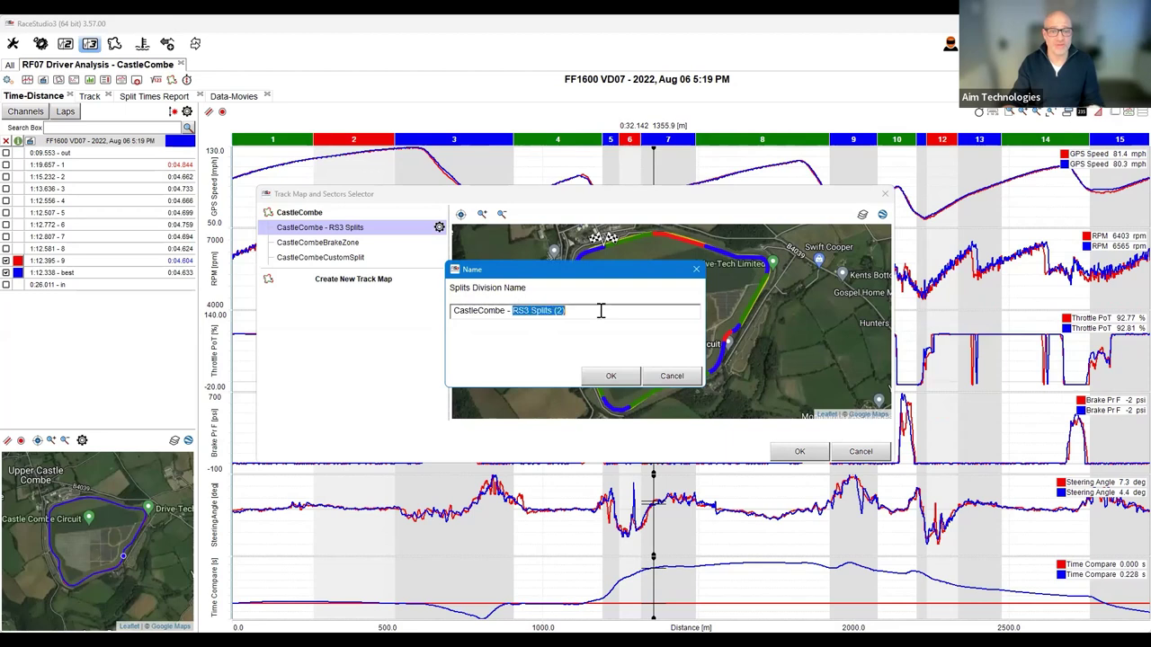
text(Aim)
key(BackSpace)
text(M )
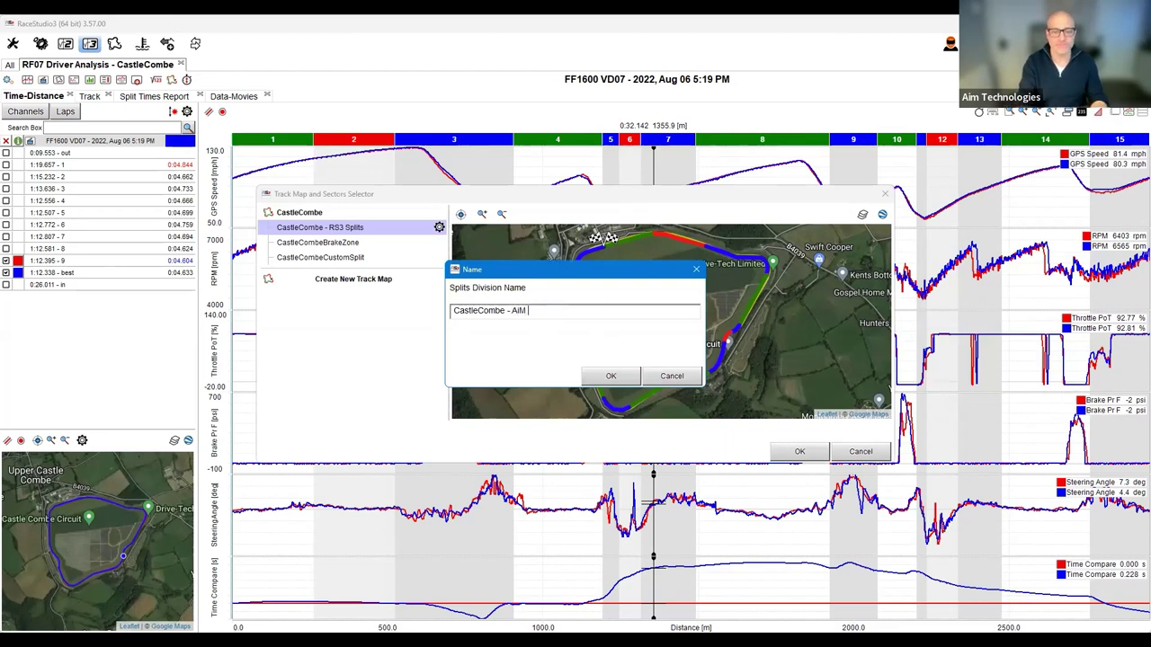
text(Webinar)
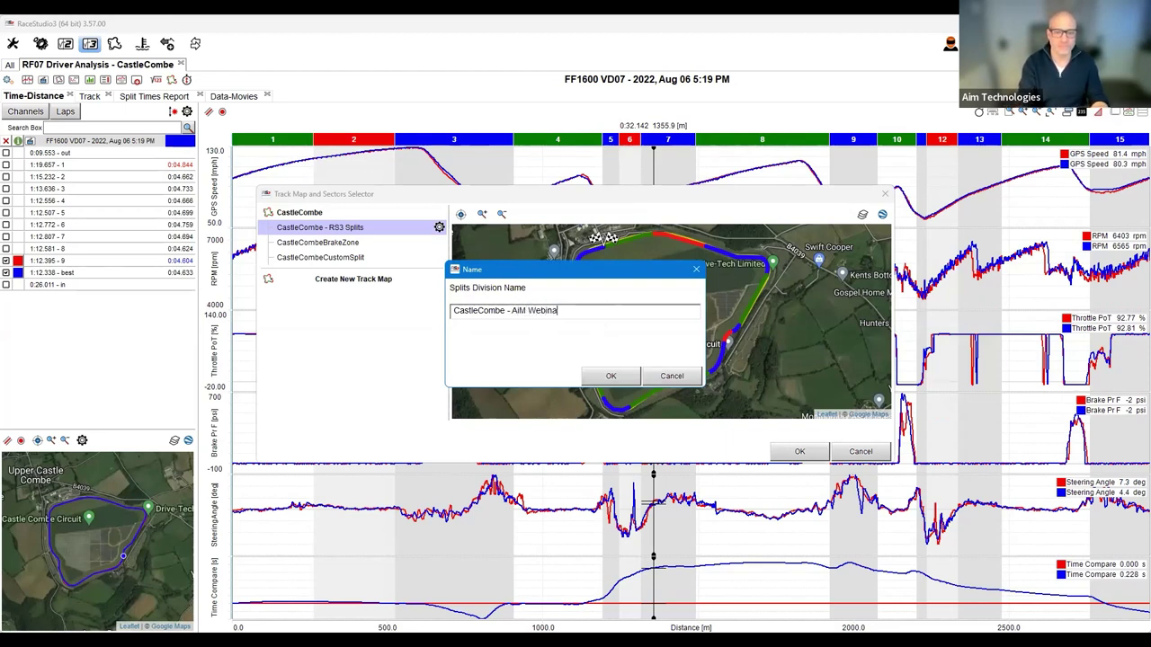
click(611, 377)
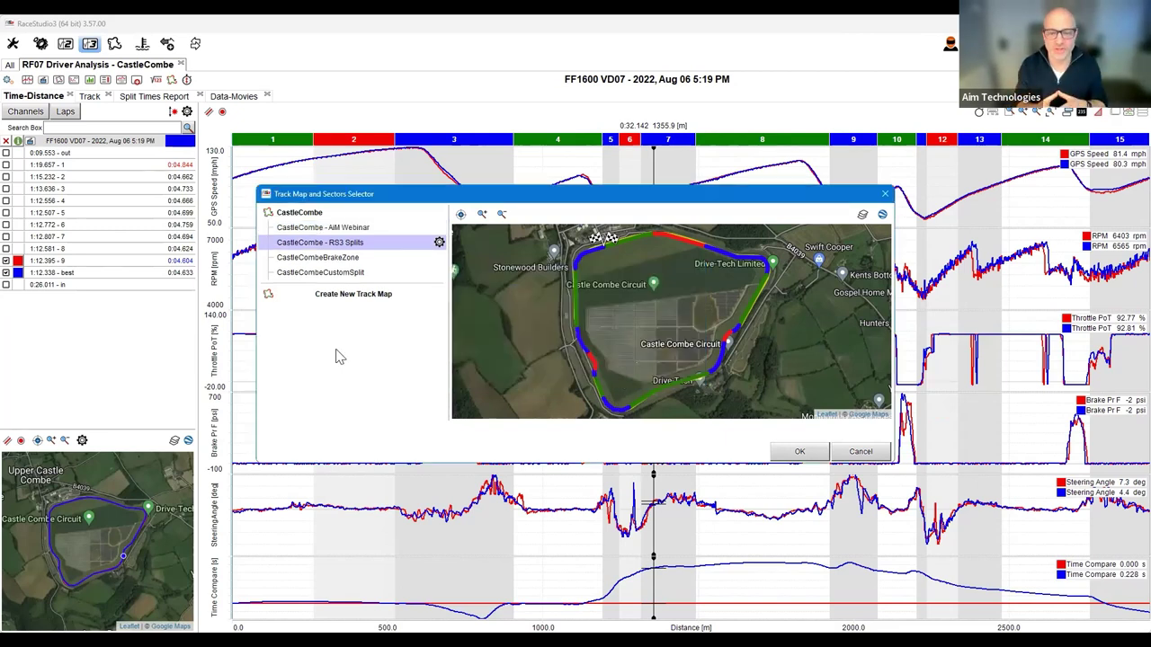
- Apply the CastleCombe - AiM Webinar splits division and use the circuit for all sessions run on the same day
click(338, 228)
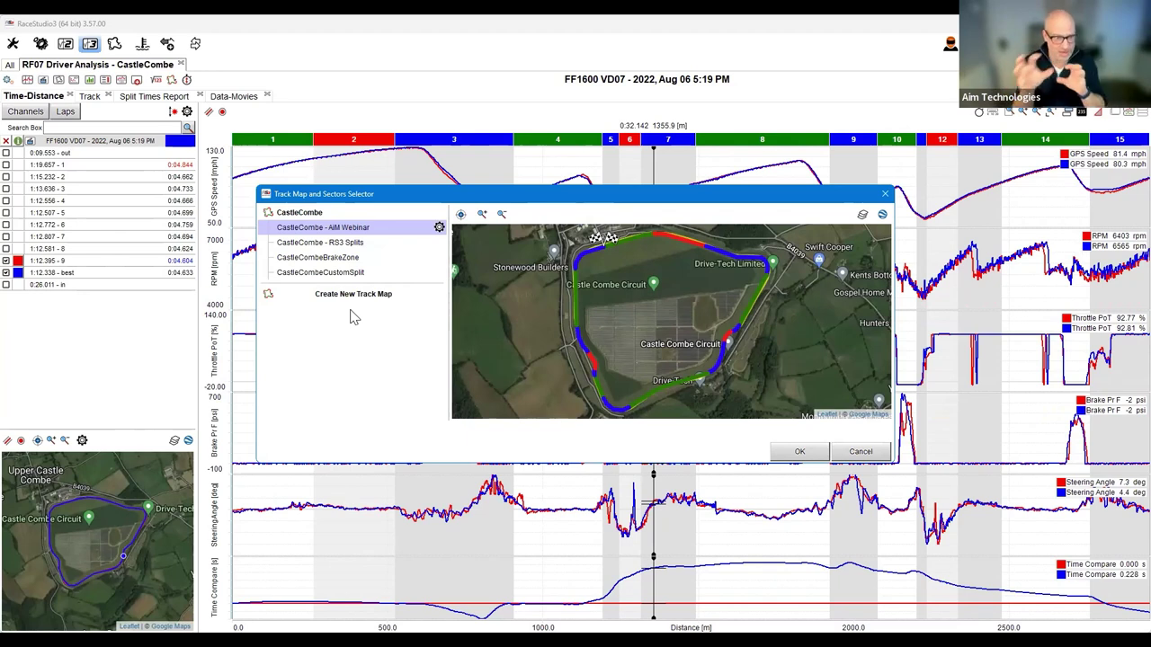
click(798, 453)
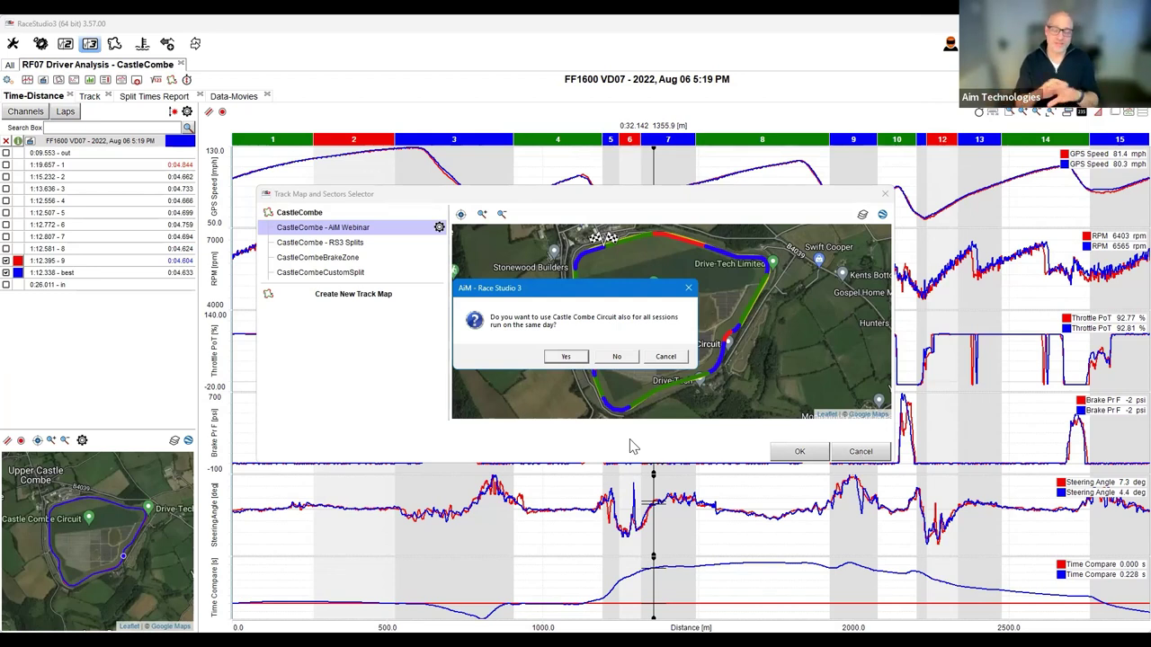
click(566, 357)
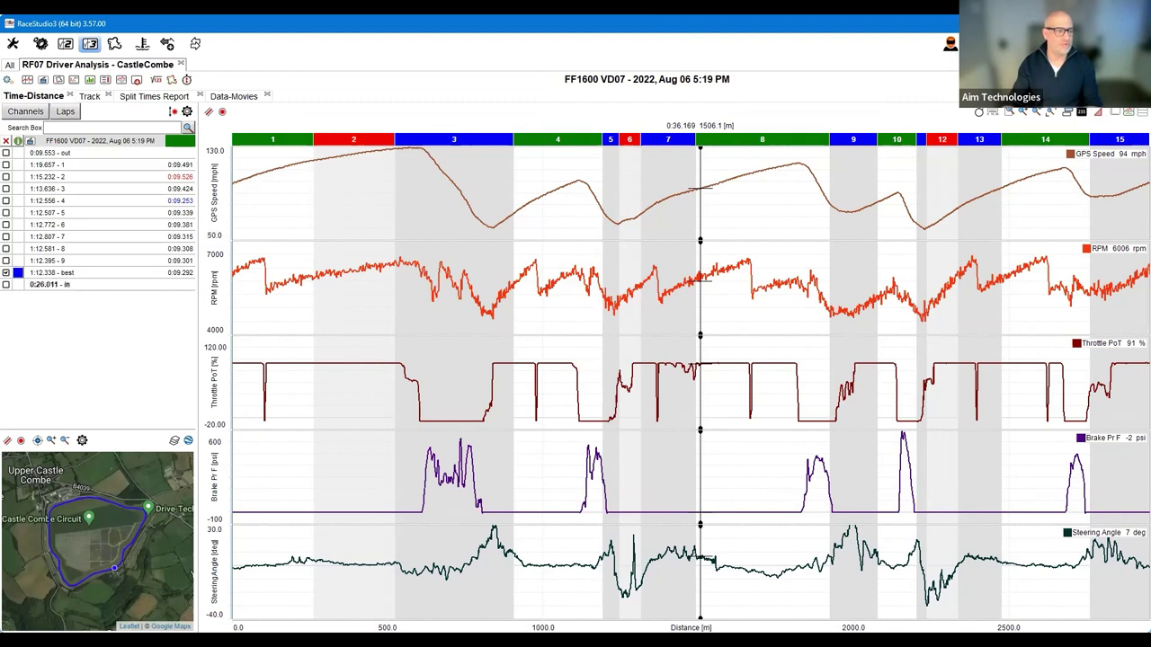
- Overlay lap 9 on the best lap again and trace split 2 on the track map, leaving the cursor at about 345 m
click(8, 260)
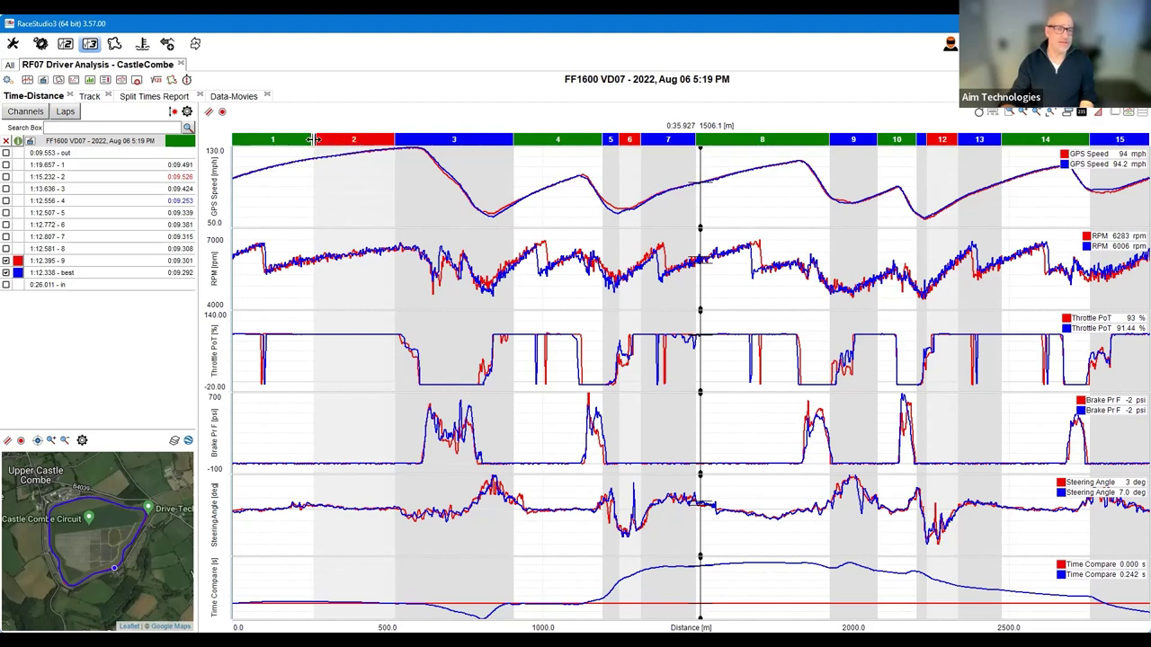
click(353, 180)
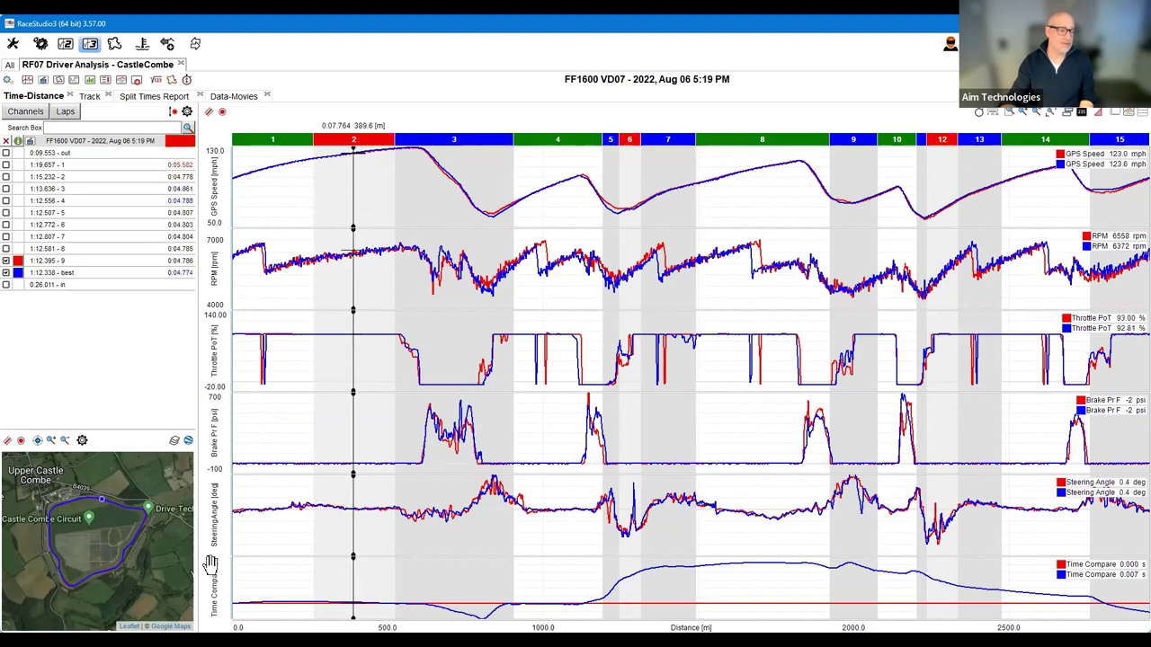
scroll(86, 514, up, 2)
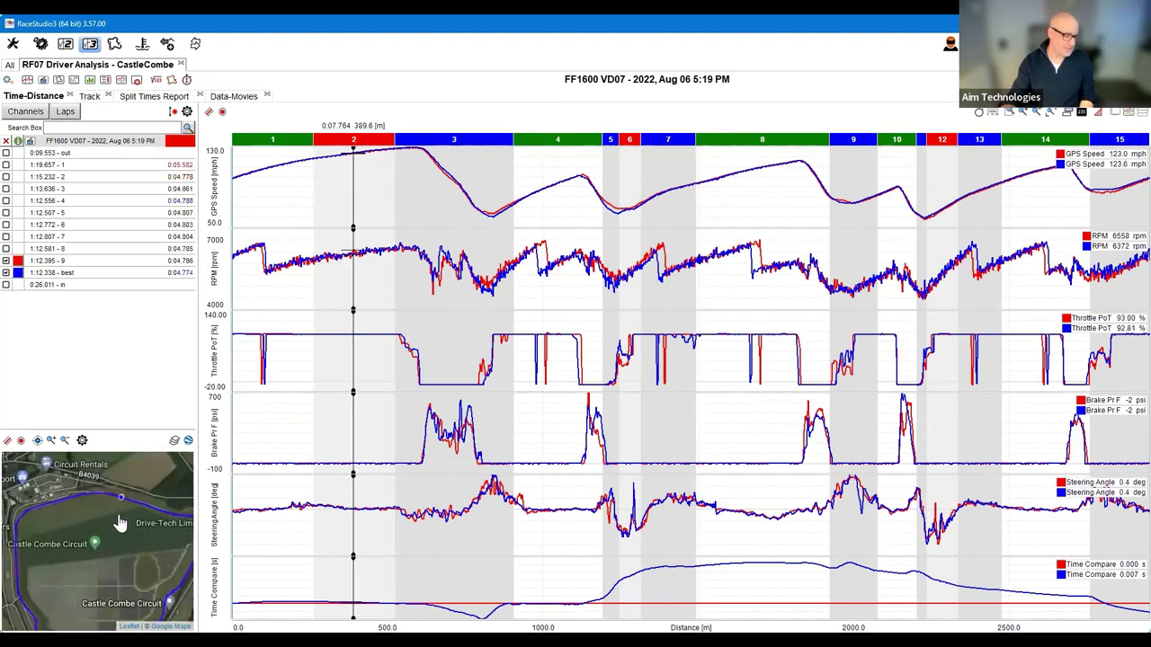
click(361, 177)
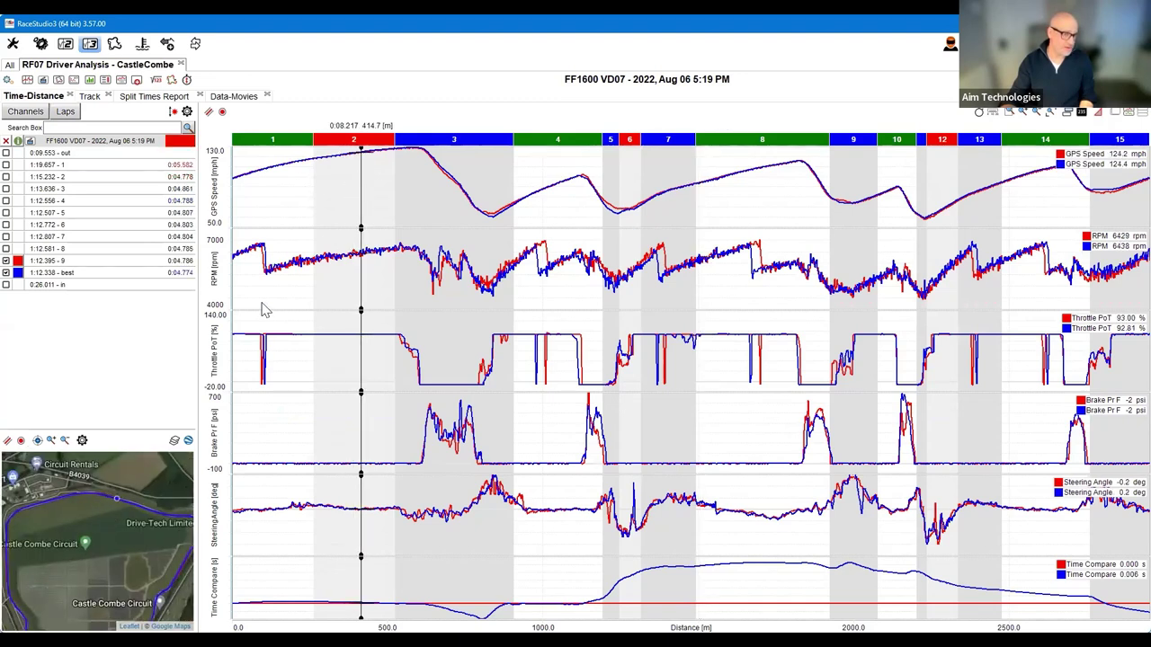
click(378, 175)
click(396, 172)
click(339, 189)
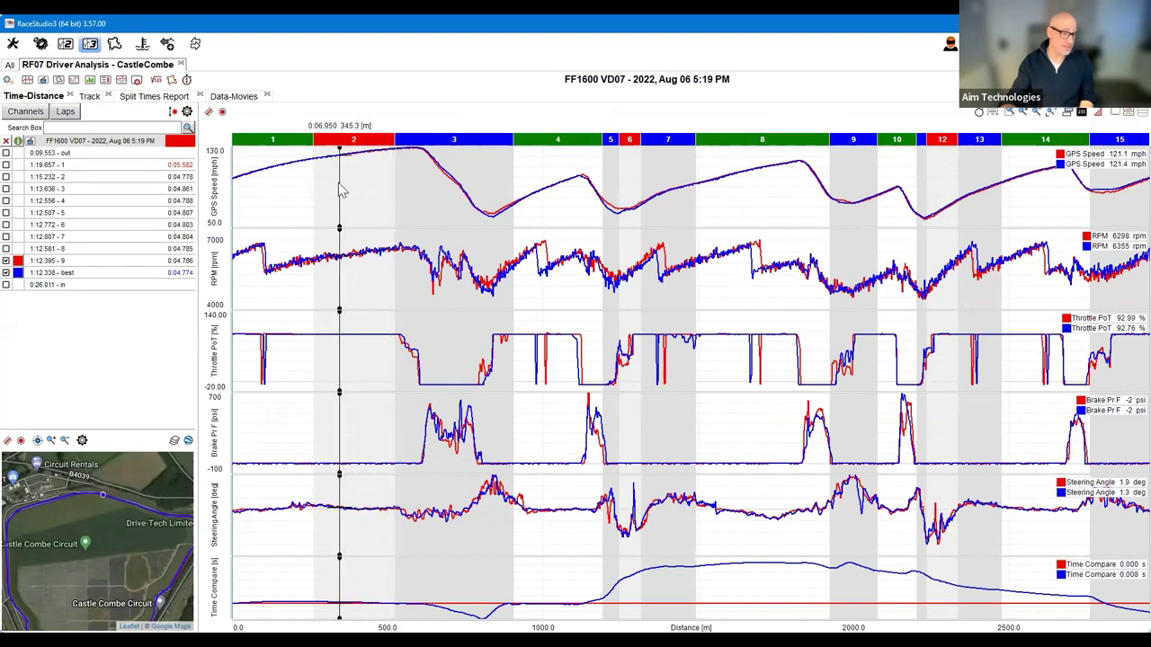
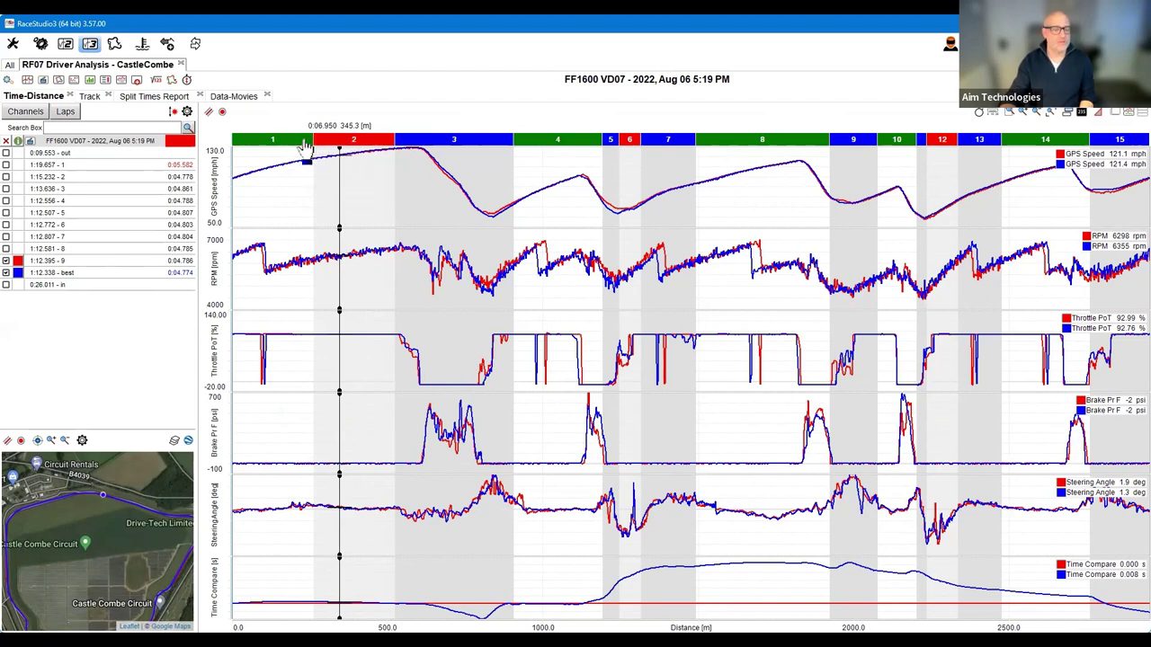
right_click(335, 146)
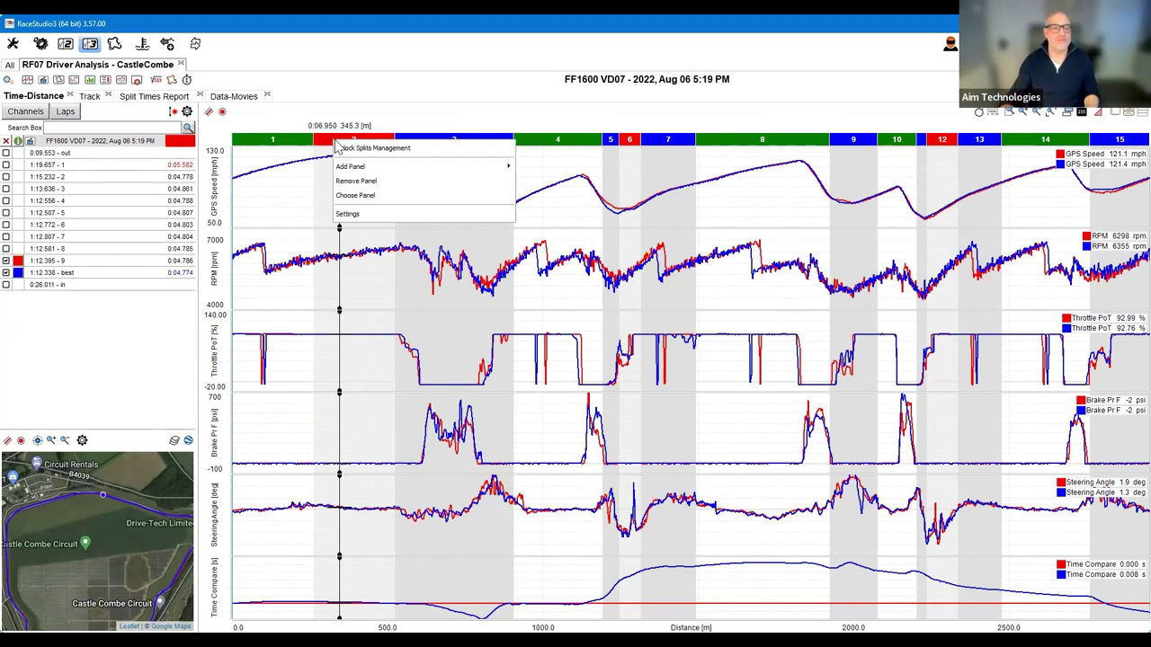
click(426, 106)
right_click(351, 134)
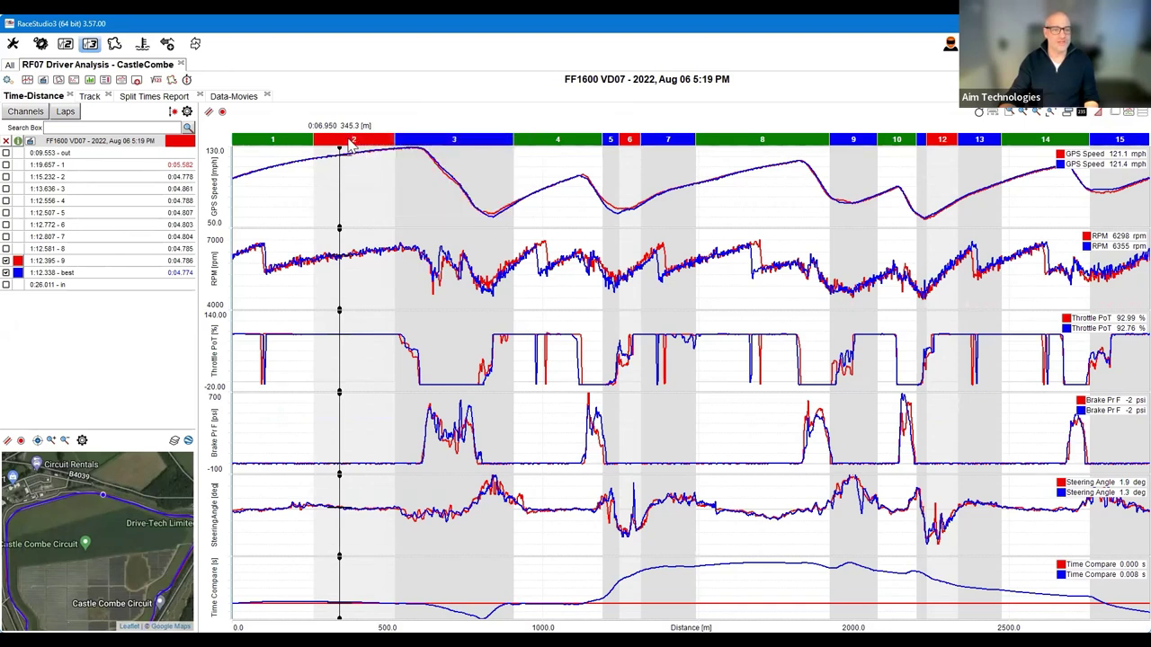
right_click(351, 147)
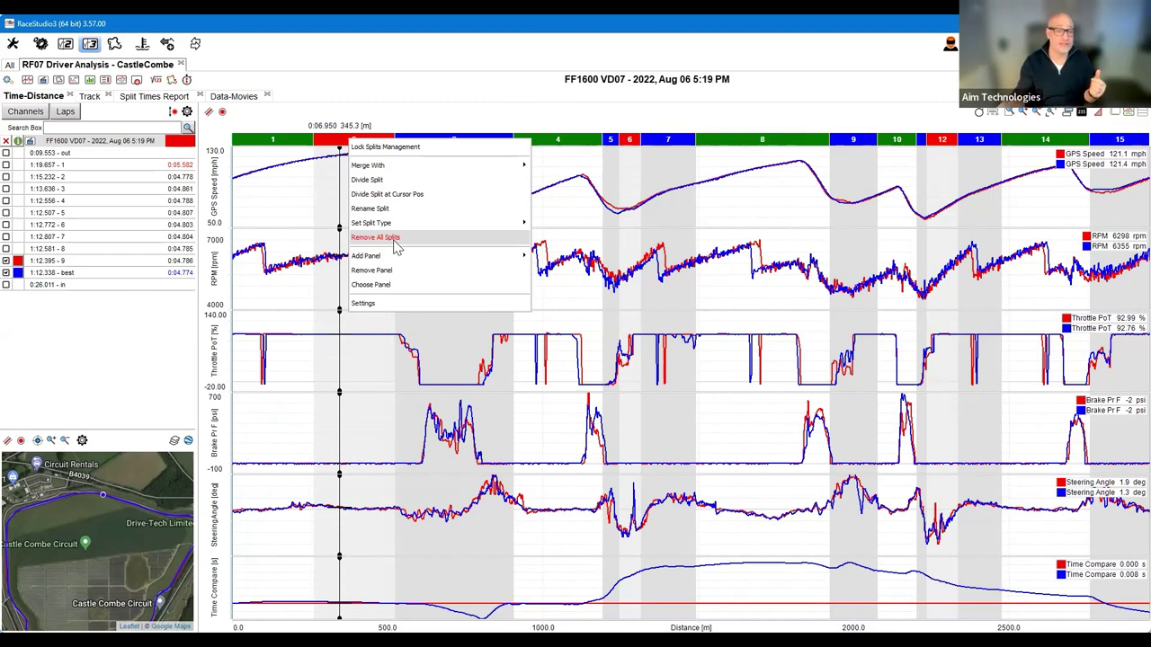
- Place the cursor on the boundary between splits 1 and 2 at about 268 m and merge these two splits
click(316, 200)
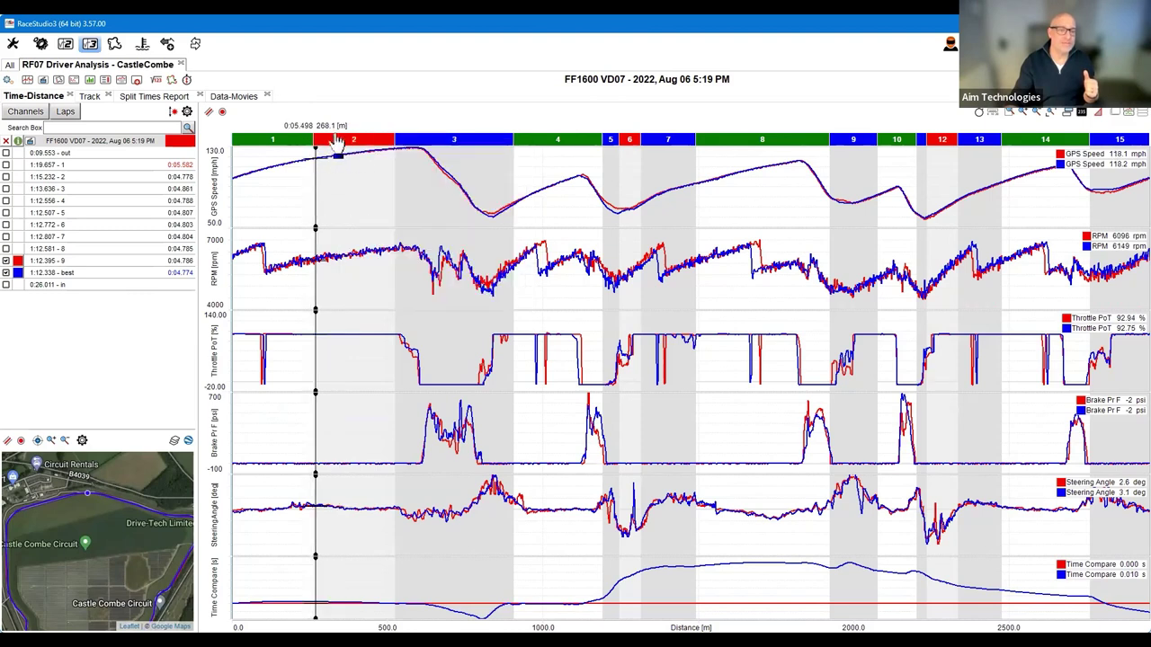
right_click(302, 149)
mouse_move(309, 169)
click(490, 173)
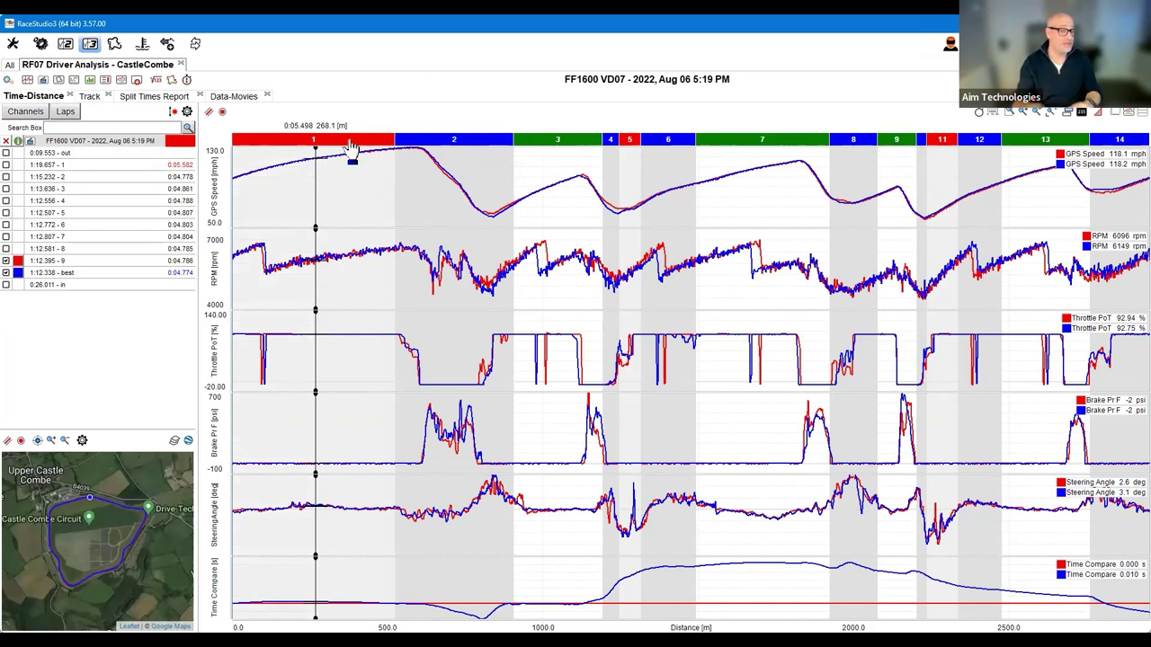
- Rename the merged first split as STRAIGHT
right_click(340, 146)
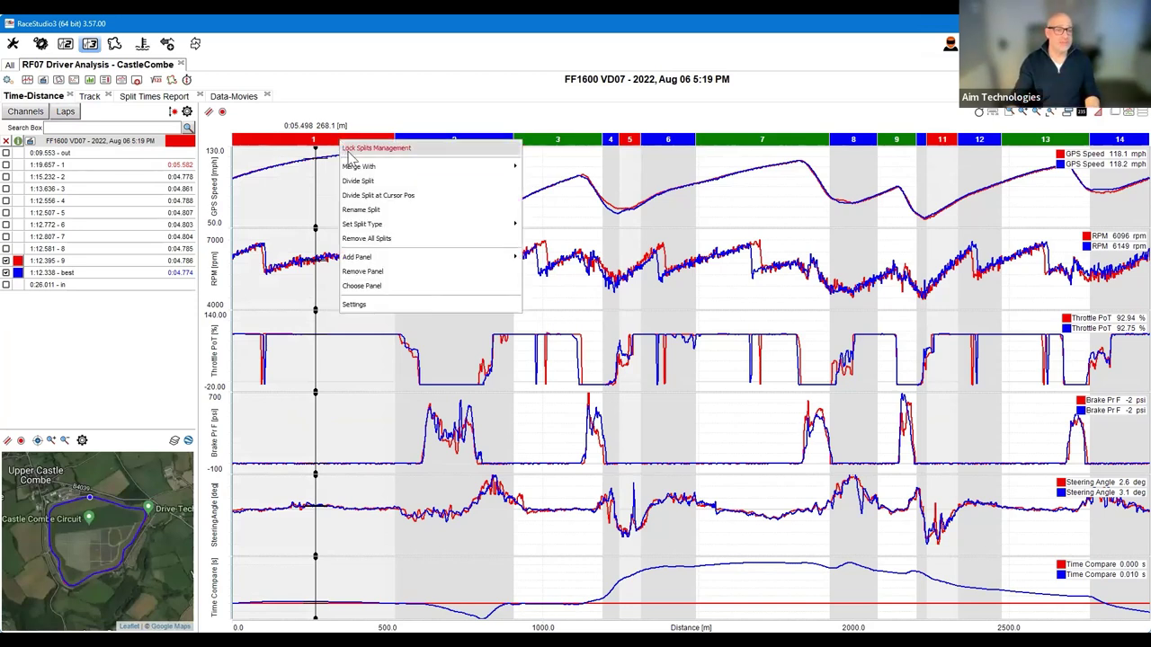
click(381, 211)
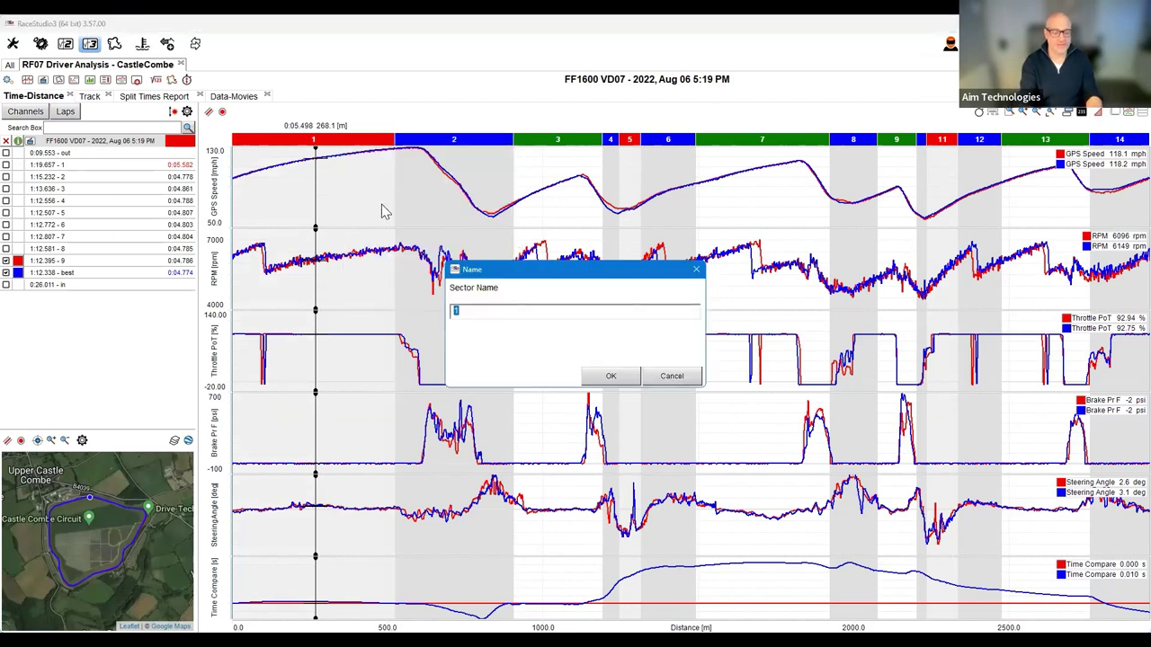
text(ST)
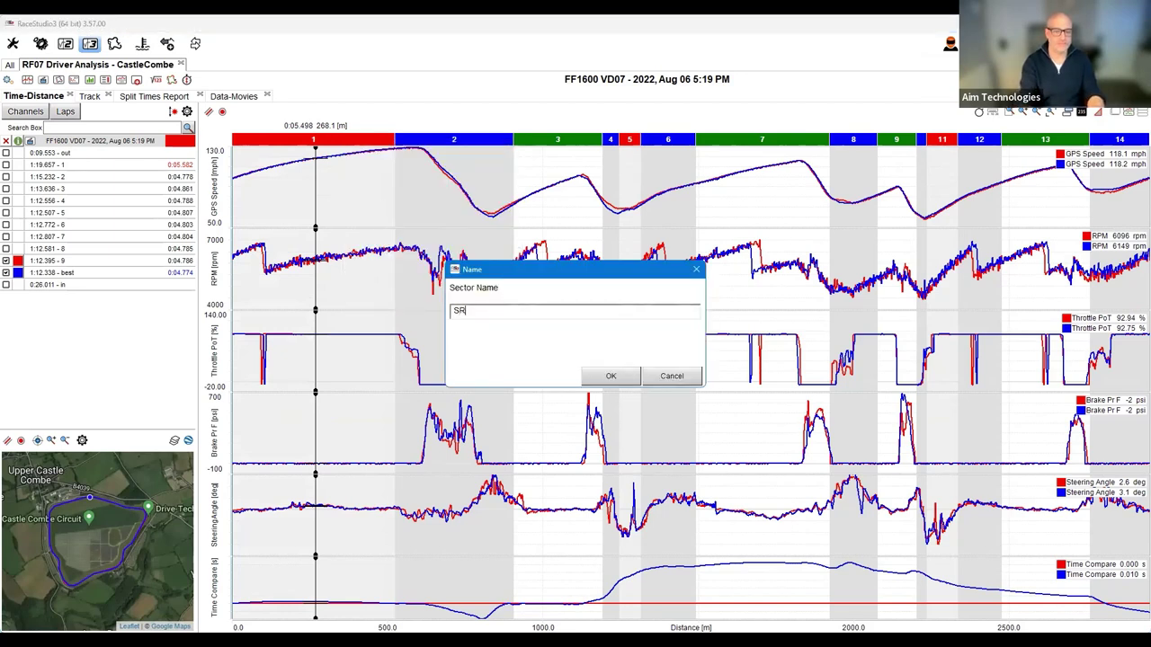
text(RAIGHT)
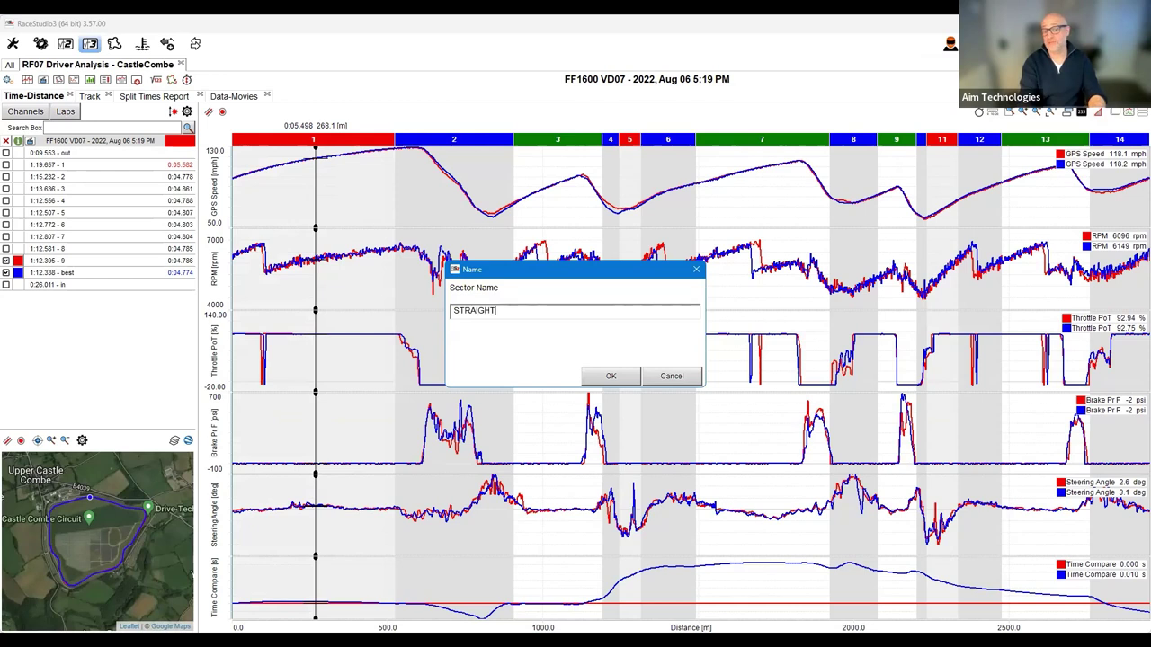
click(624, 383)
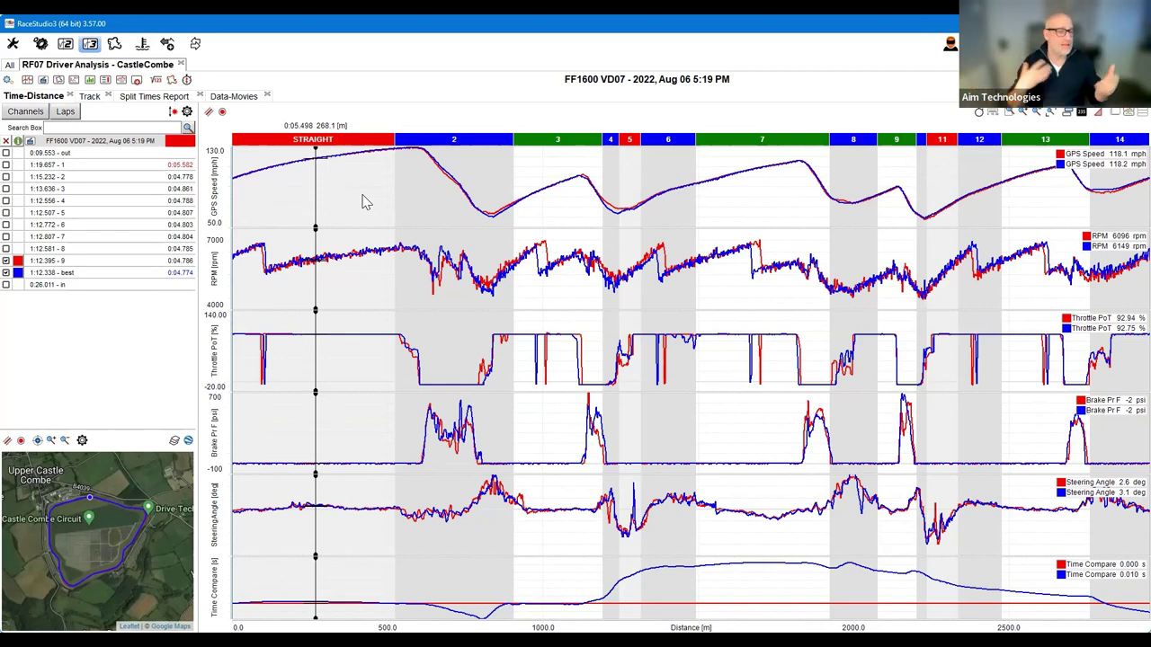
- Unlock splits management and move the boundary between STRAIGHT and split 2 back to about 475 m
right_click(341, 143)
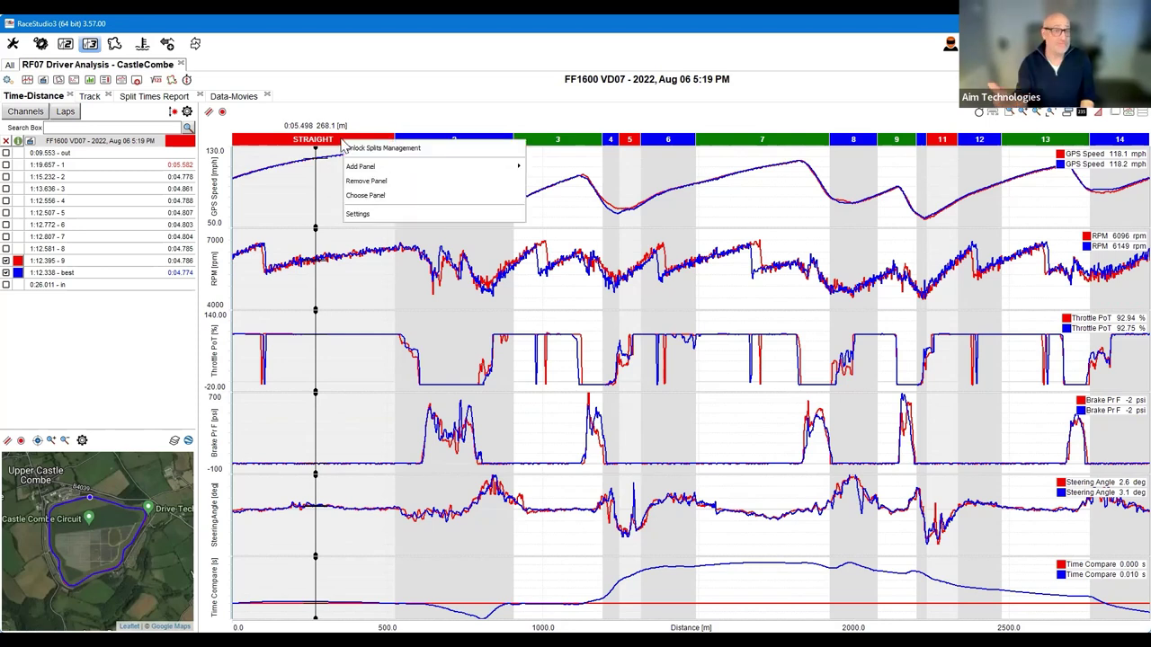
click(329, 188)
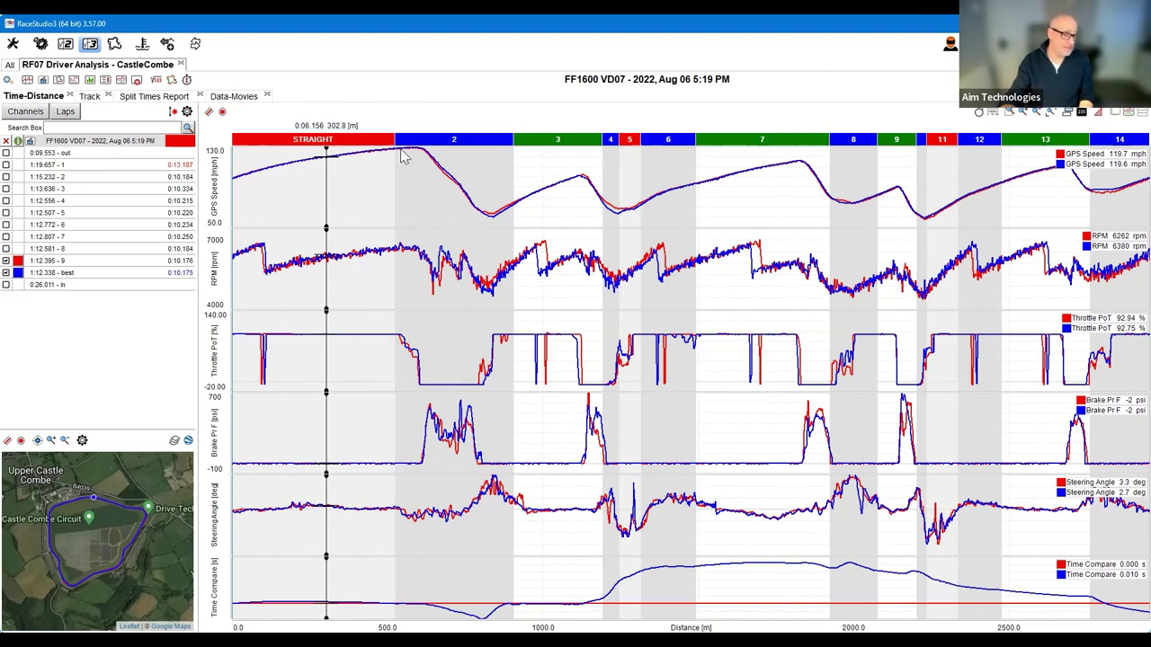
drag(366, 149, 367, 148)
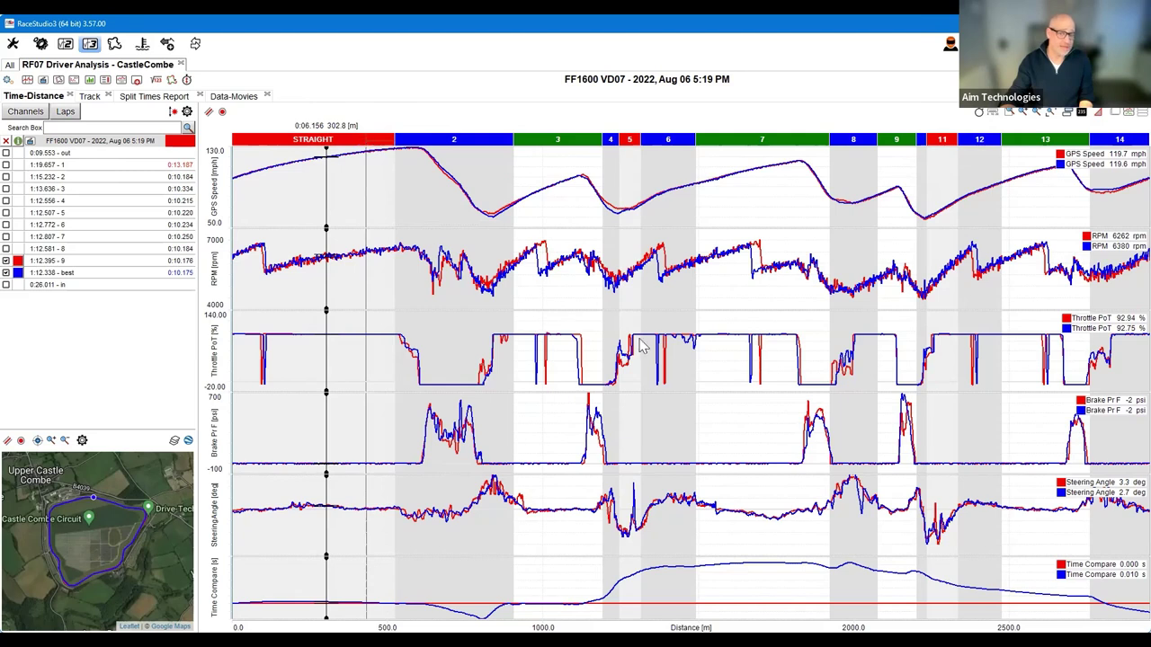
key(Return)
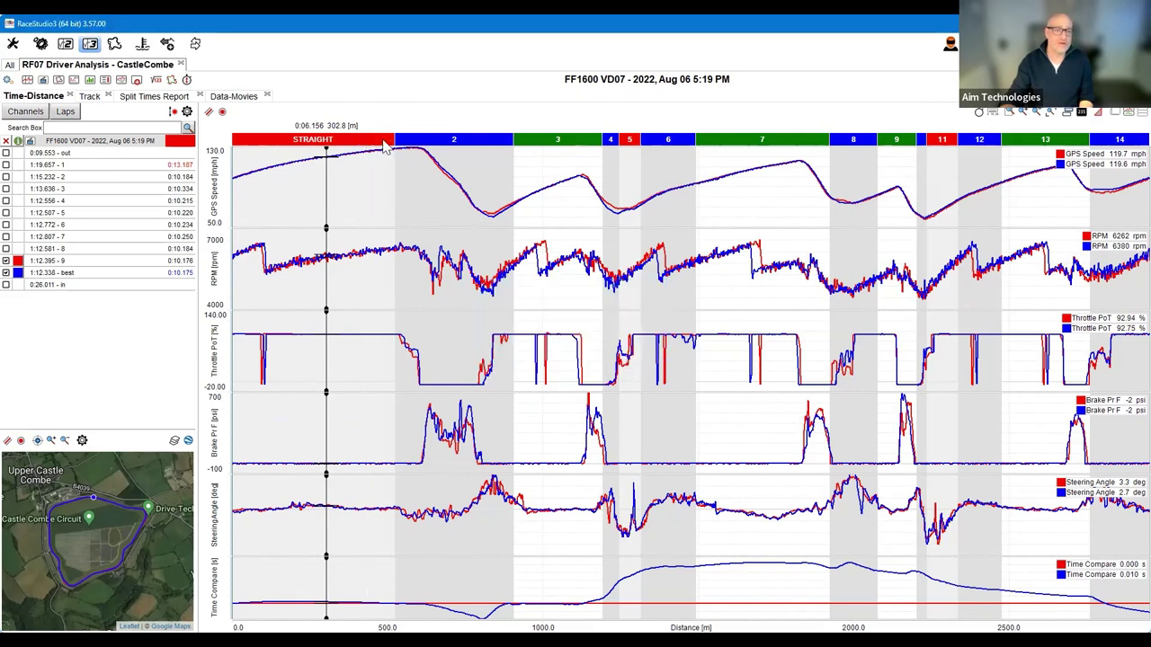
drag(393, 144, 379, 148)
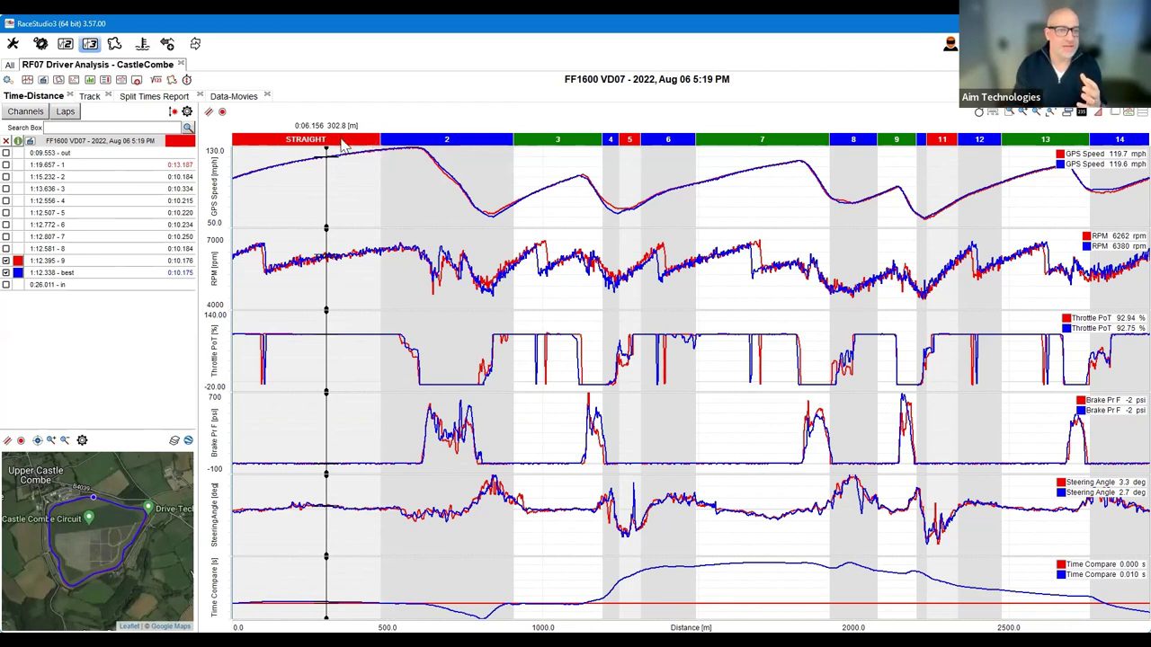
- Set the split type of the STRAIGHT split to Straight
right_click(341, 147)
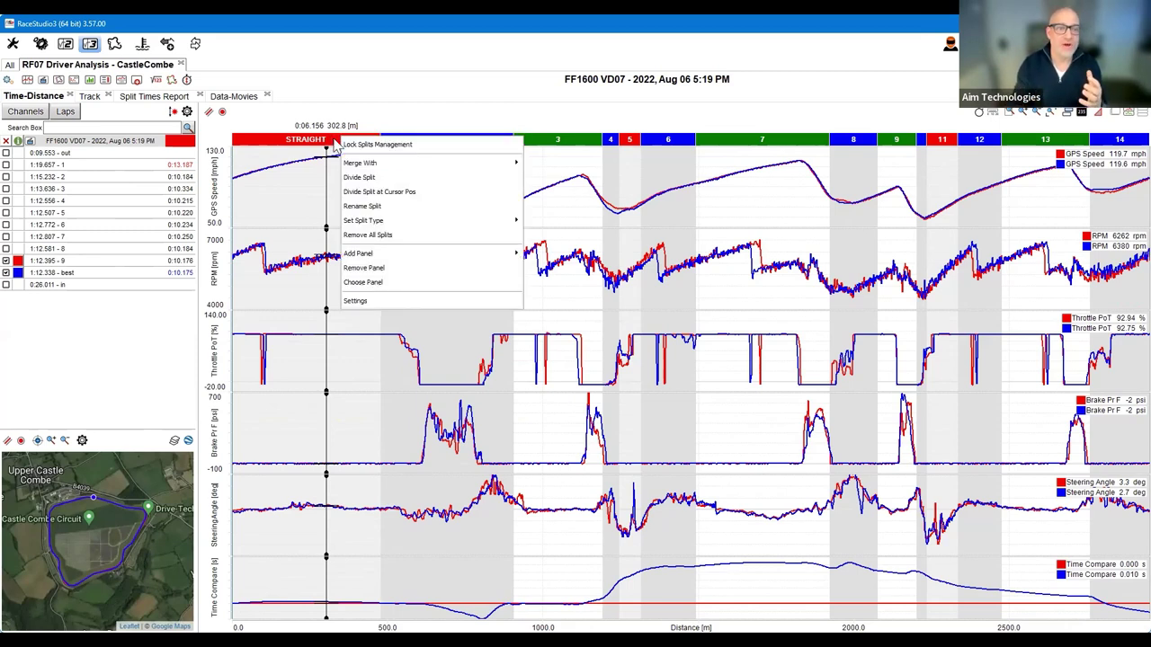
click(388, 125)
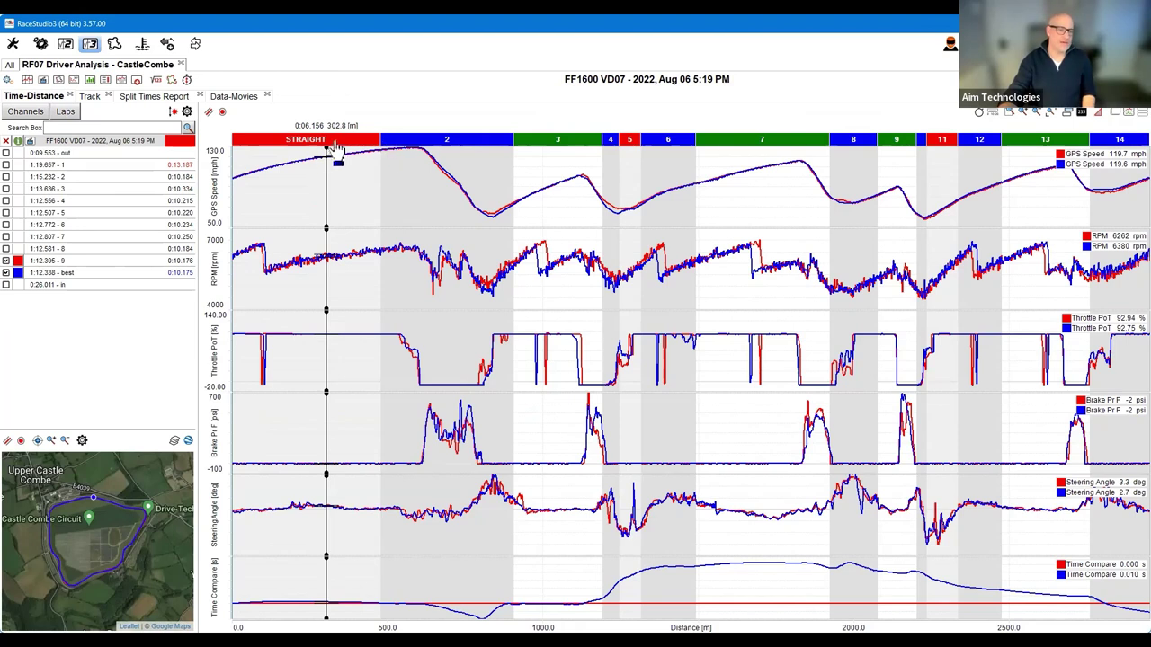
right_click(335, 146)
mouse_move(356, 227)
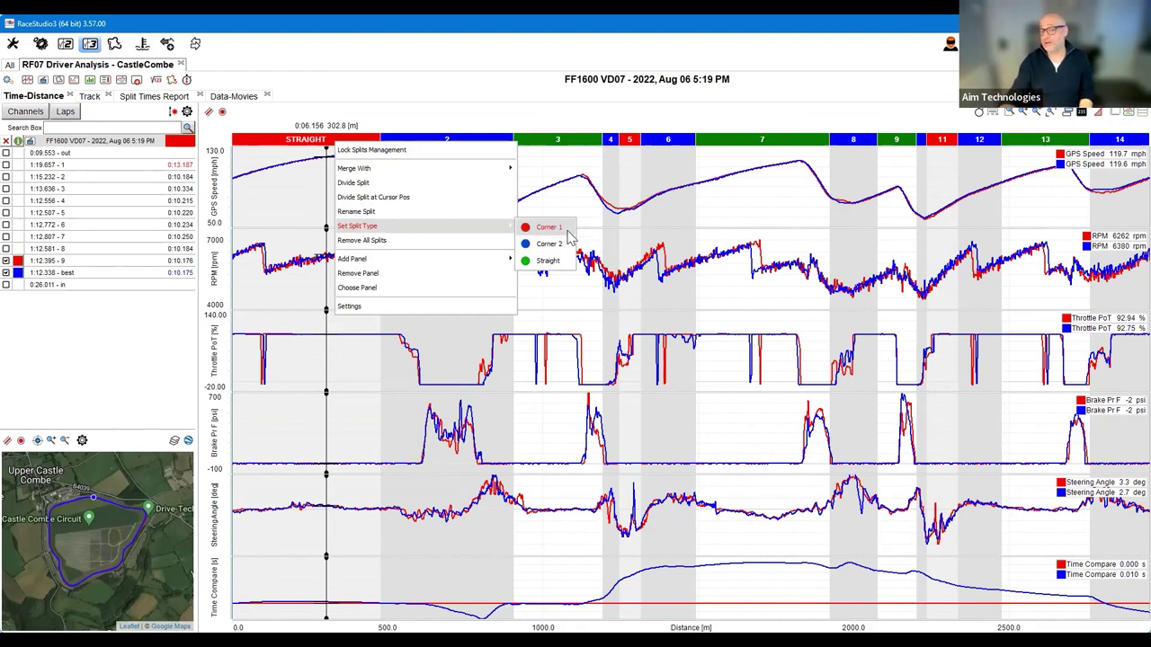
click(547, 261)
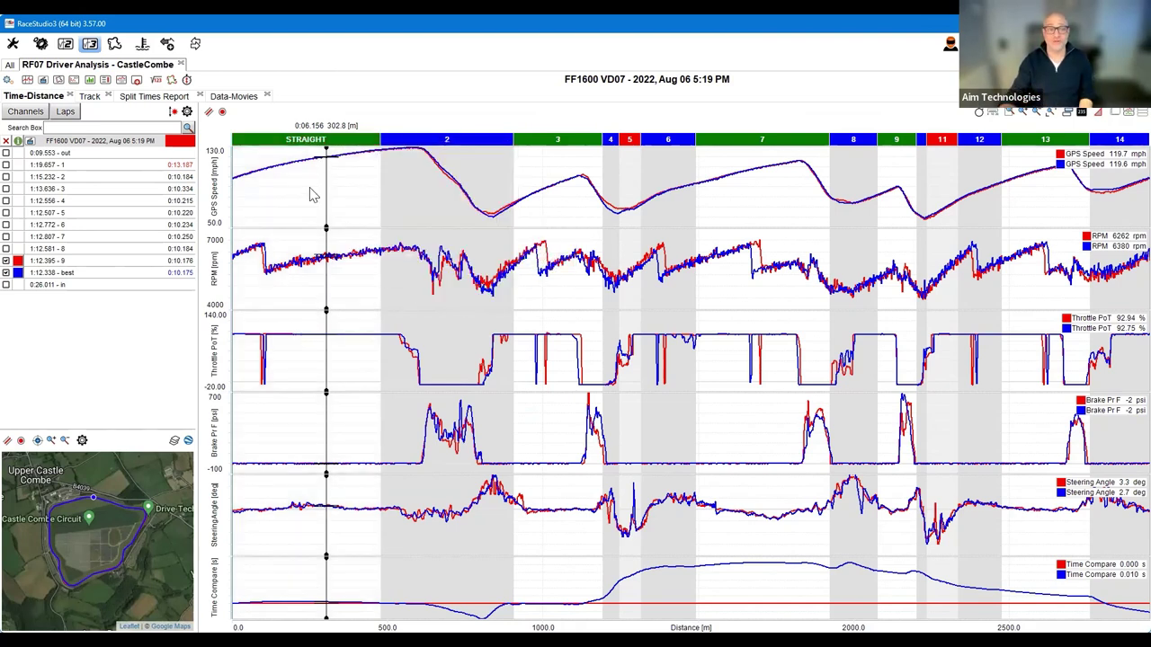
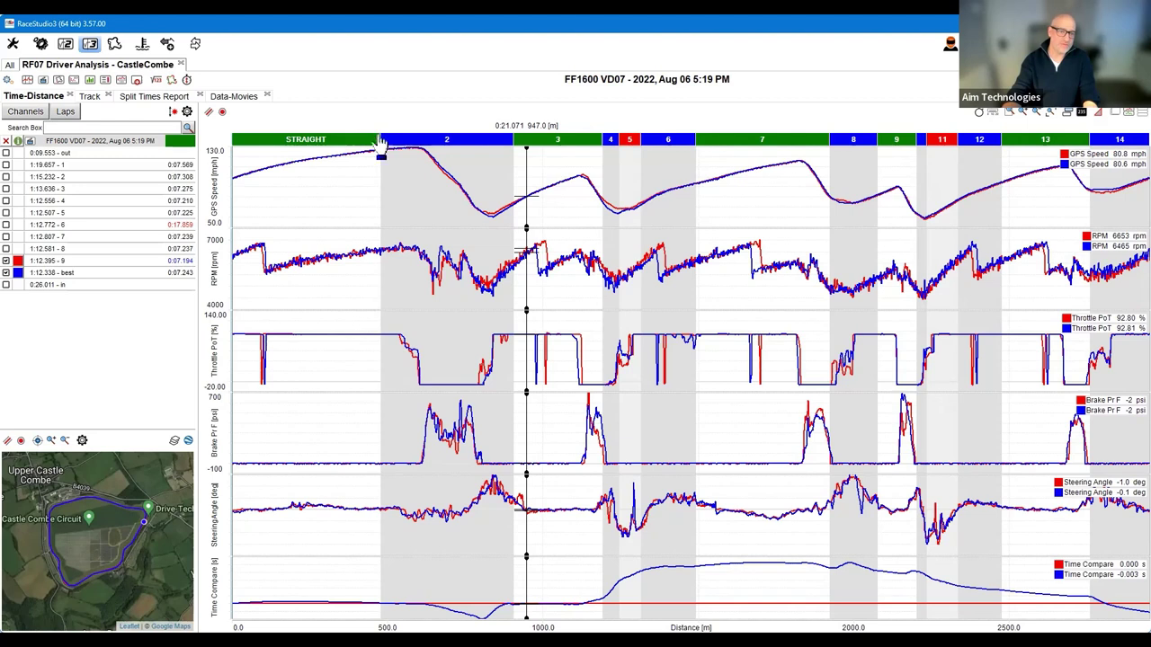
- Extend the STRAIGHT split to about 500 m and check its boundary on all laps with the cursor at 501.5 m
mouse_move(381, 143)
mouse_down()
mouse_move(393, 149)
mouse_move(386, 166)
mouse_move(385, 147)
mouse_up()
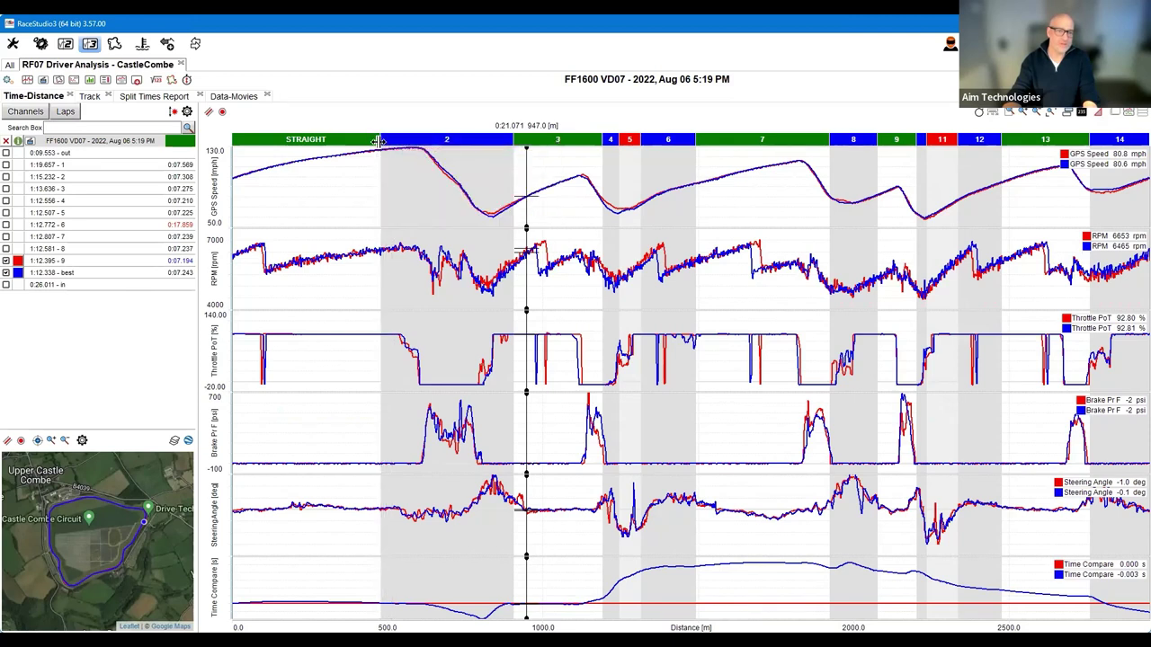
drag(380, 145, 388, 146)
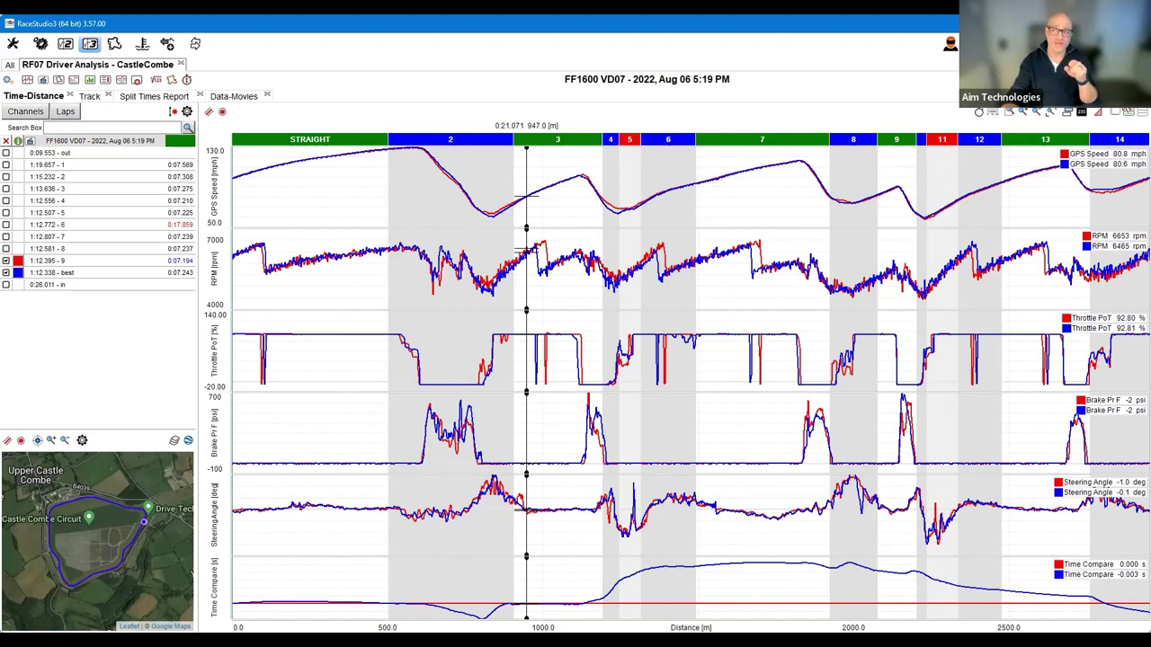
click(1107, 111)
click(1104, 113)
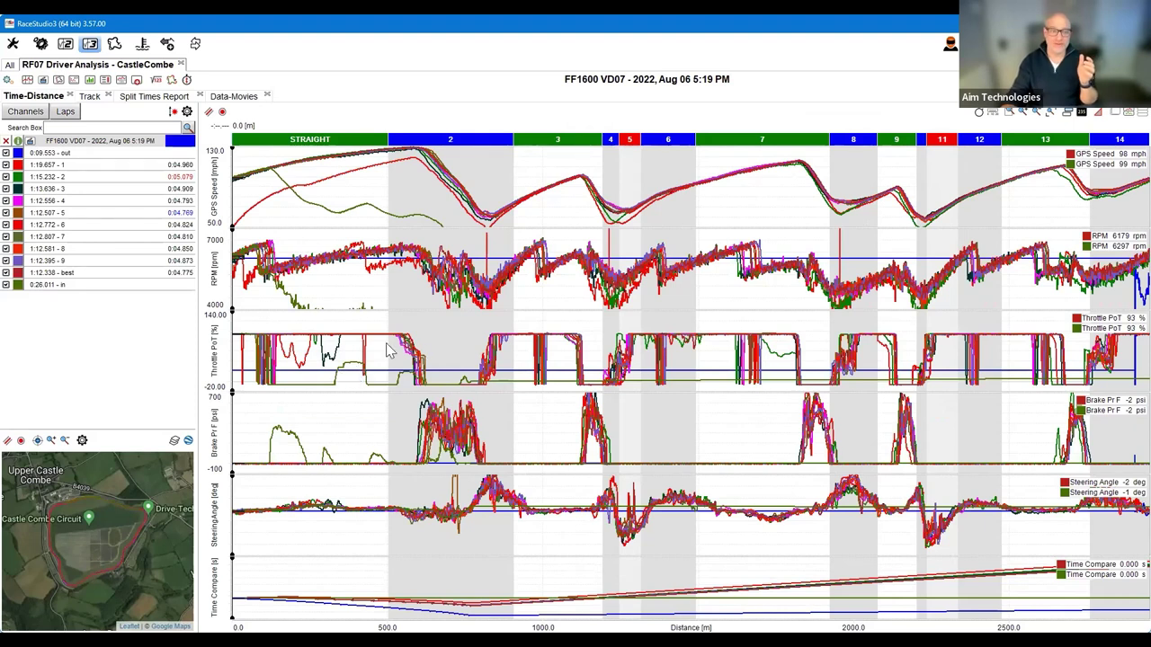
click(390, 351)
click(387, 350)
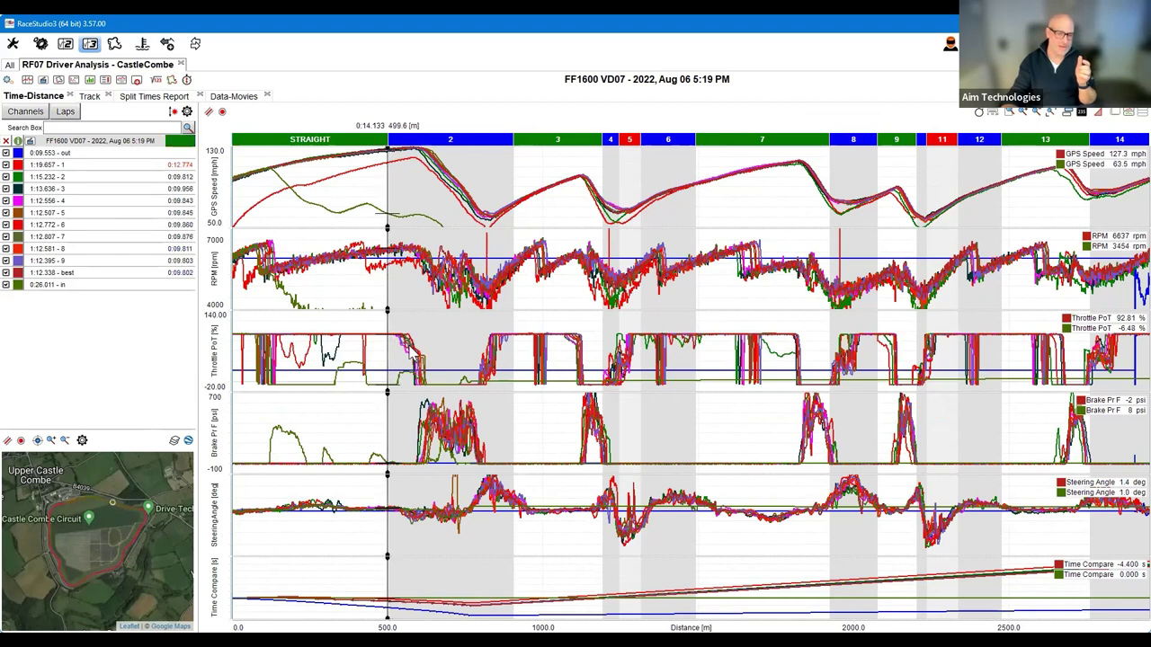
click(390, 351)
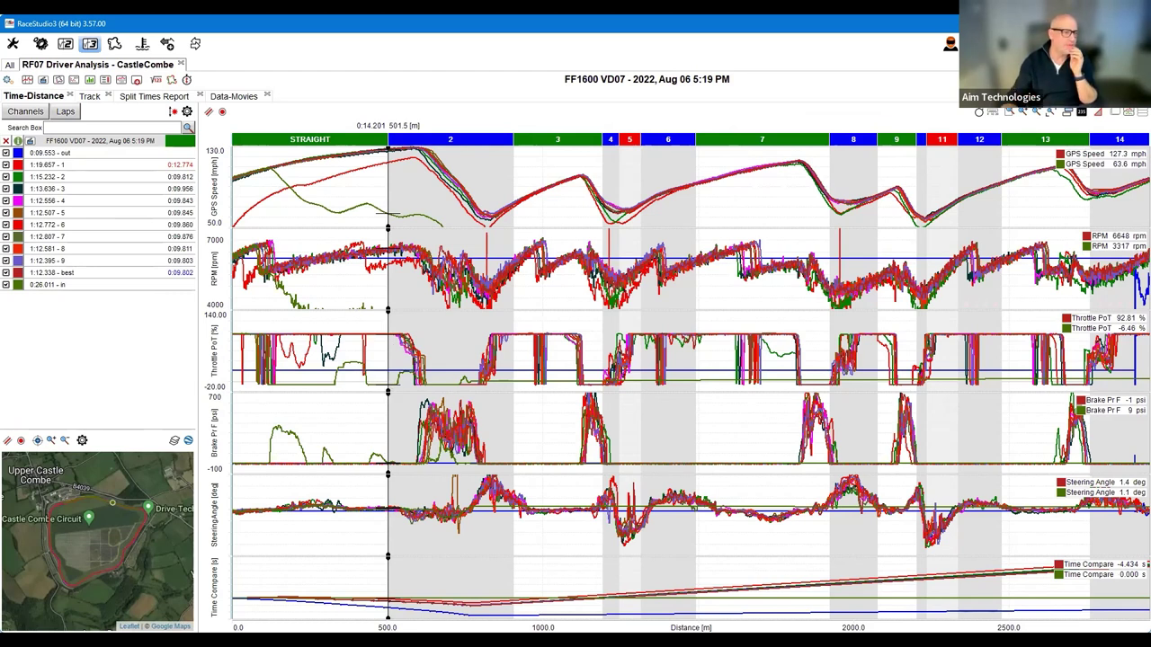
- Exclude the in and out laps from the overlay and move the boundary between splits 2 and 3 to about 915 m
click(6, 285)
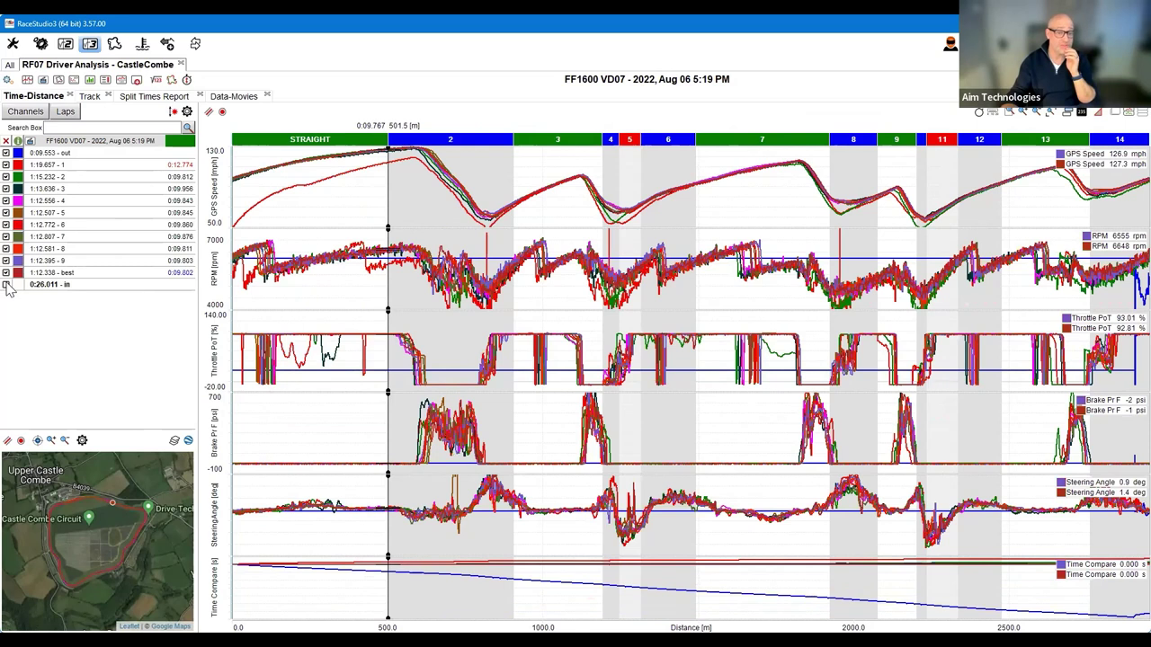
click(6, 152)
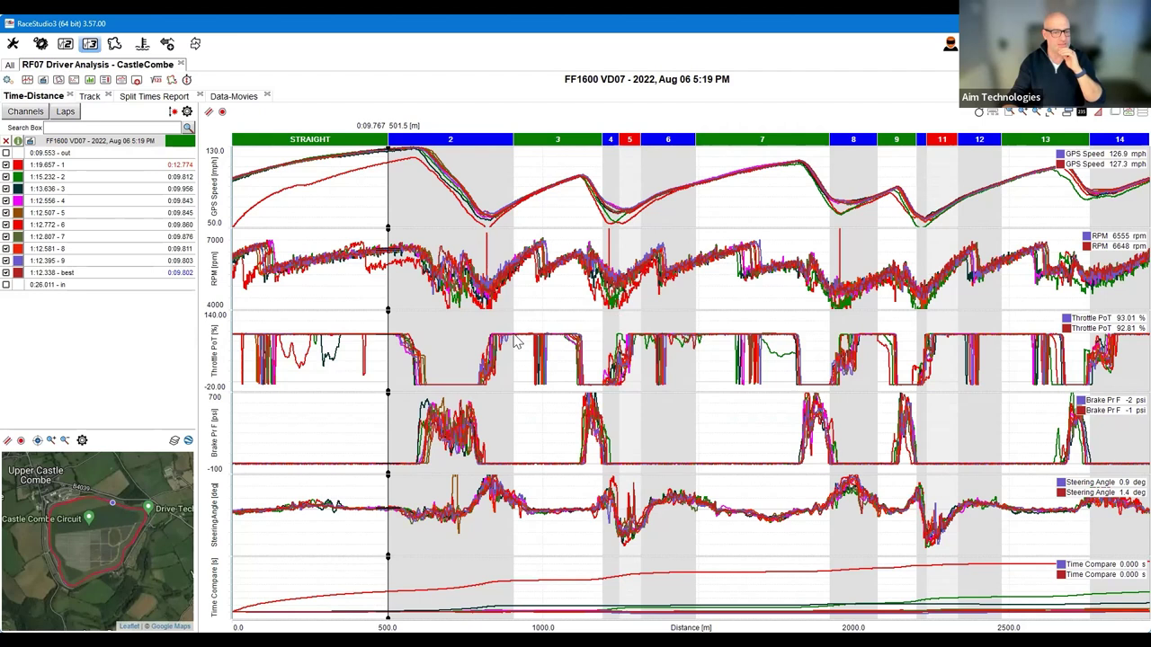
click(513, 147)
drag(518, 164, 521, 286)
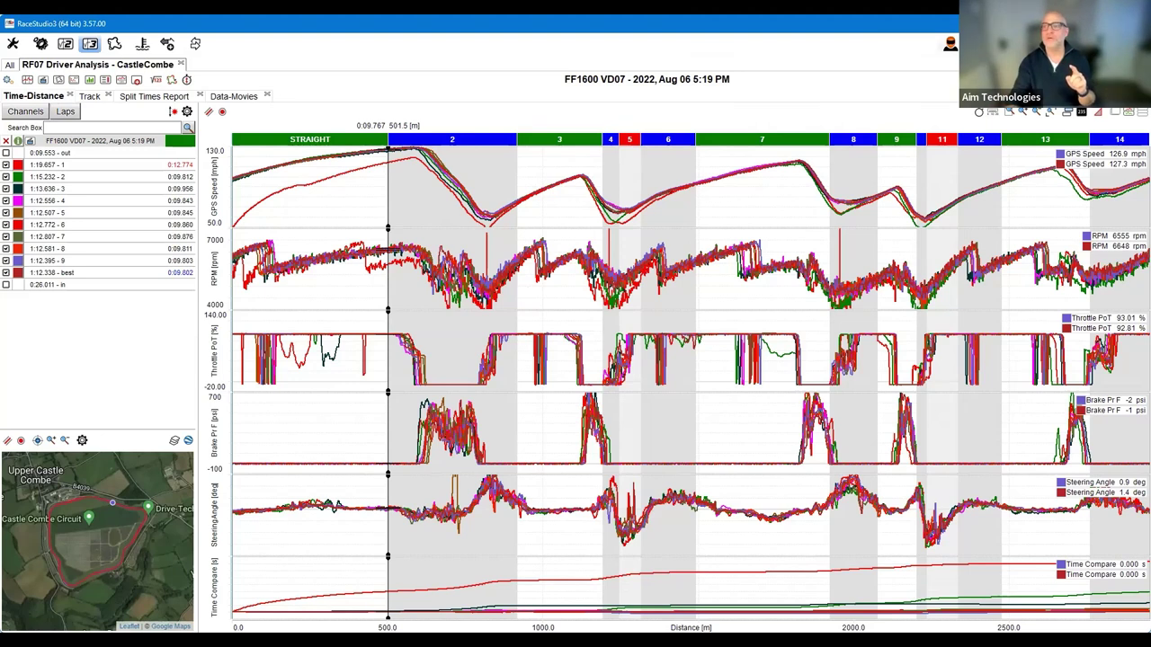
- Overlay only the best 3 laps, briefly switching to the best lap alone for comparison
click(1115, 111)
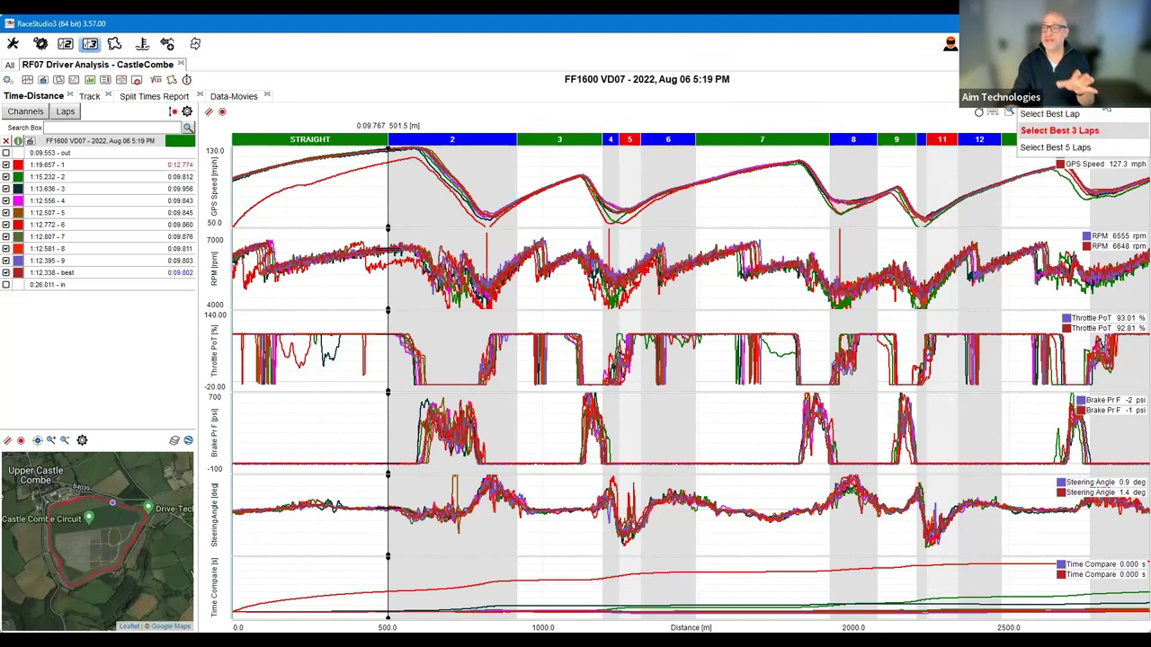
click(1088, 95)
click(1115, 112)
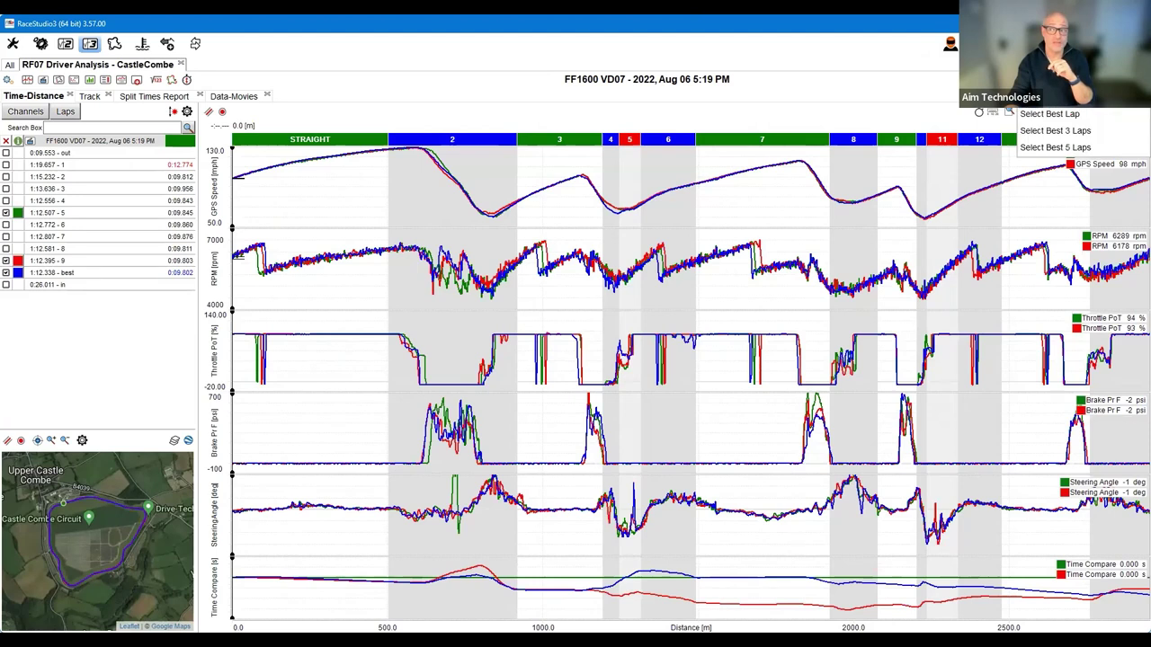
click(1104, 131)
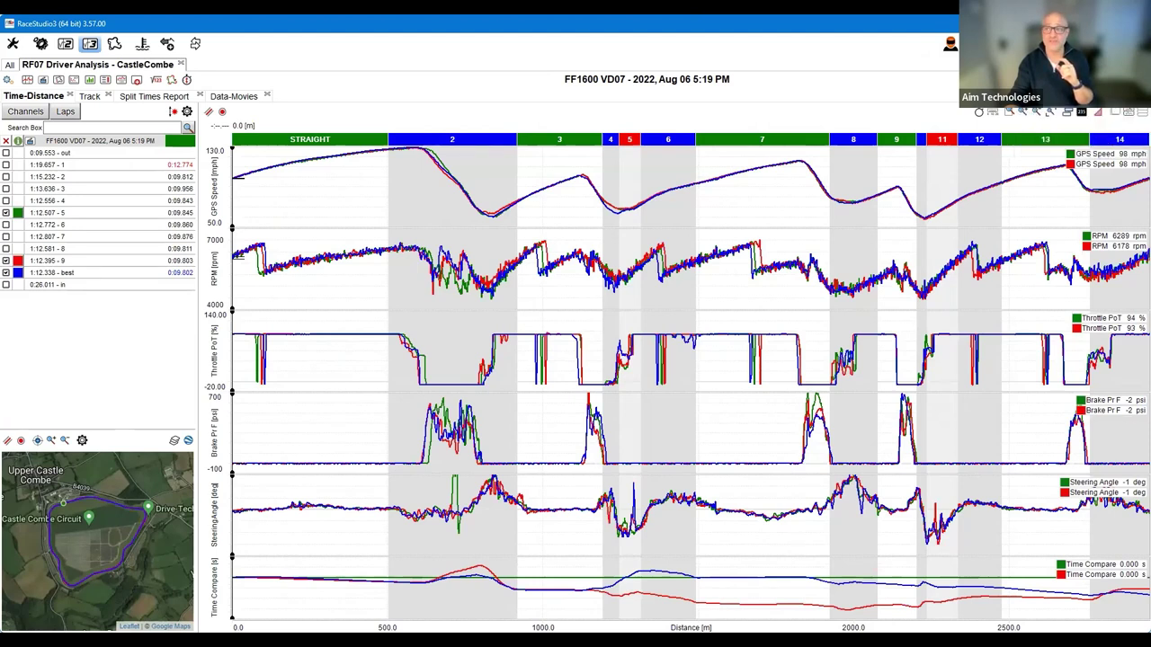
click(1126, 113)
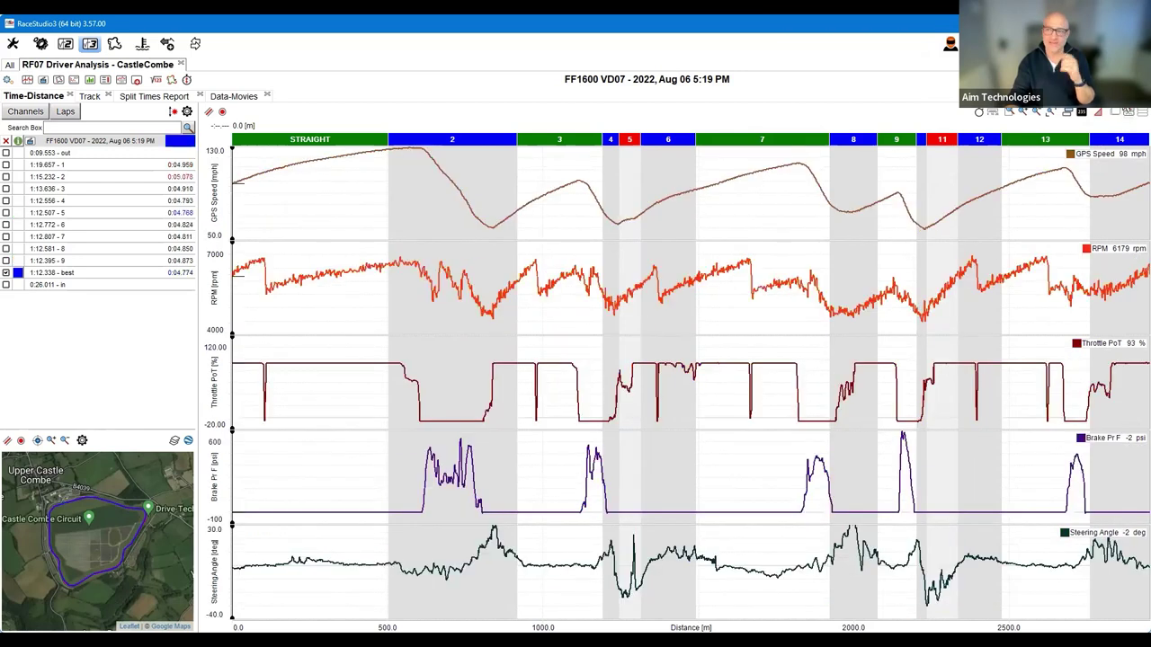
click(1129, 112)
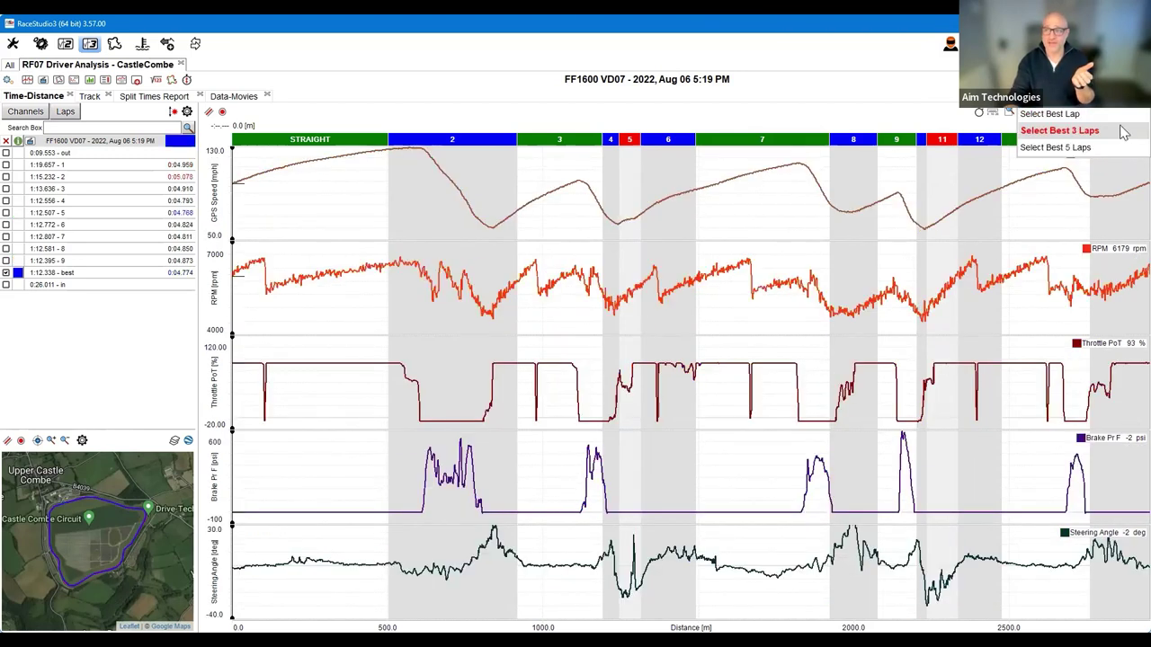
click(1120, 132)
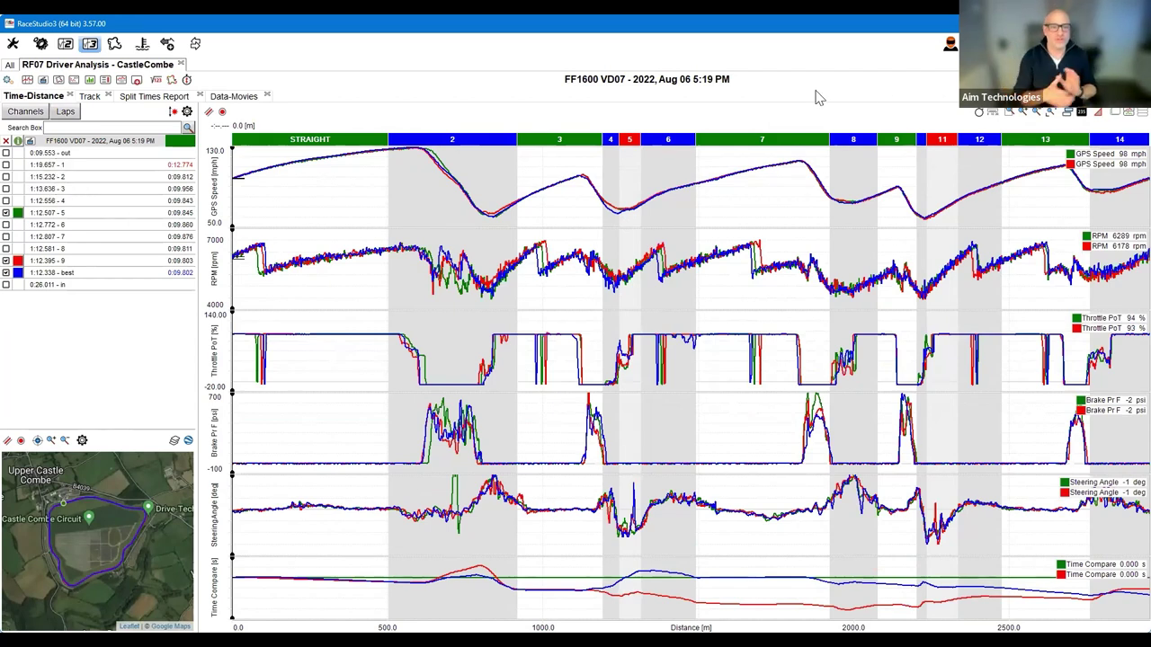
- Rename split 2 as QUARRY
right_click(457, 145)
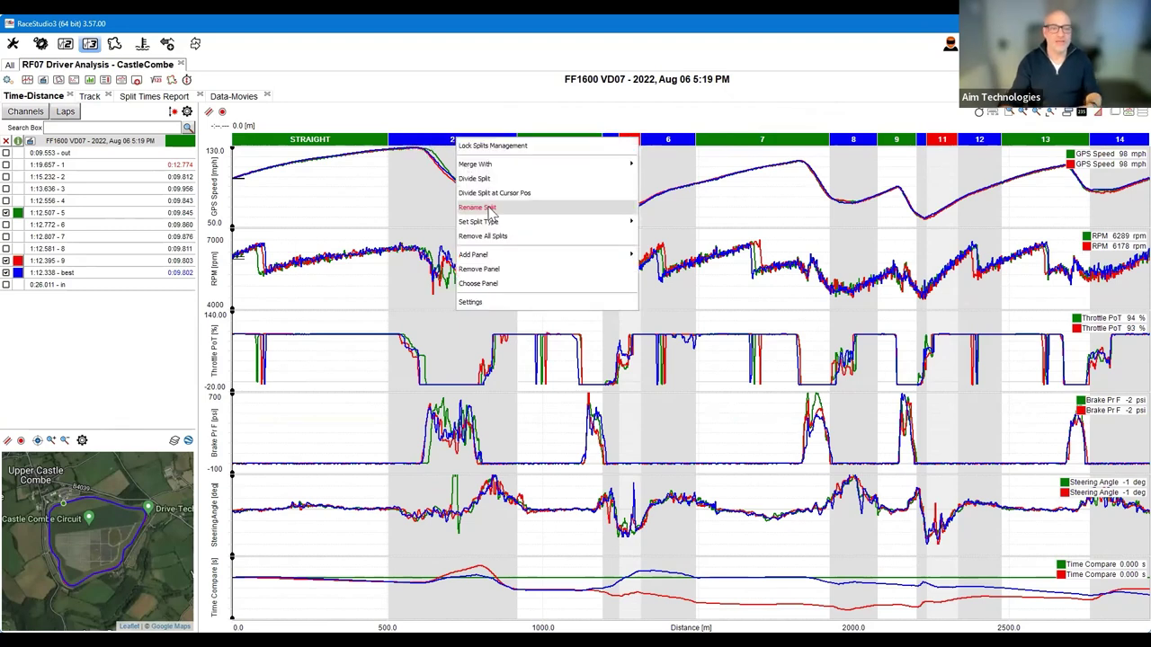
click(490, 209)
text(QUARRY)
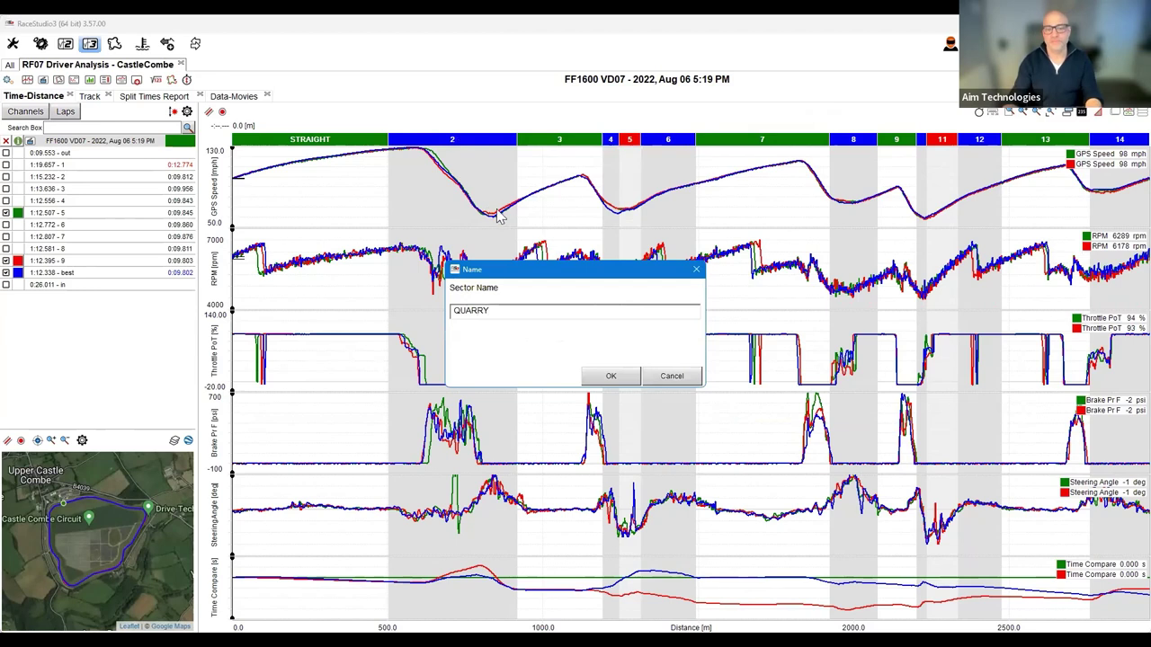
click(610, 376)
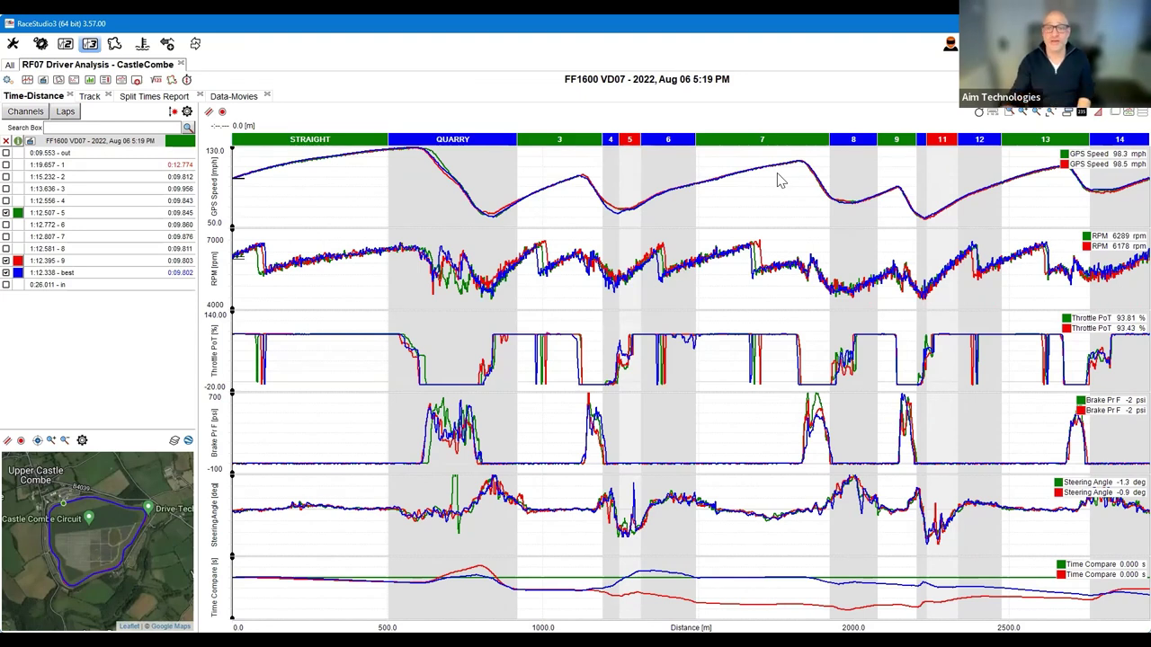
- Try to divide split 7 at a cursor position of 1664.5 m, and leave the cursor in split 6 at 1450.4 m
right_click(753, 144)
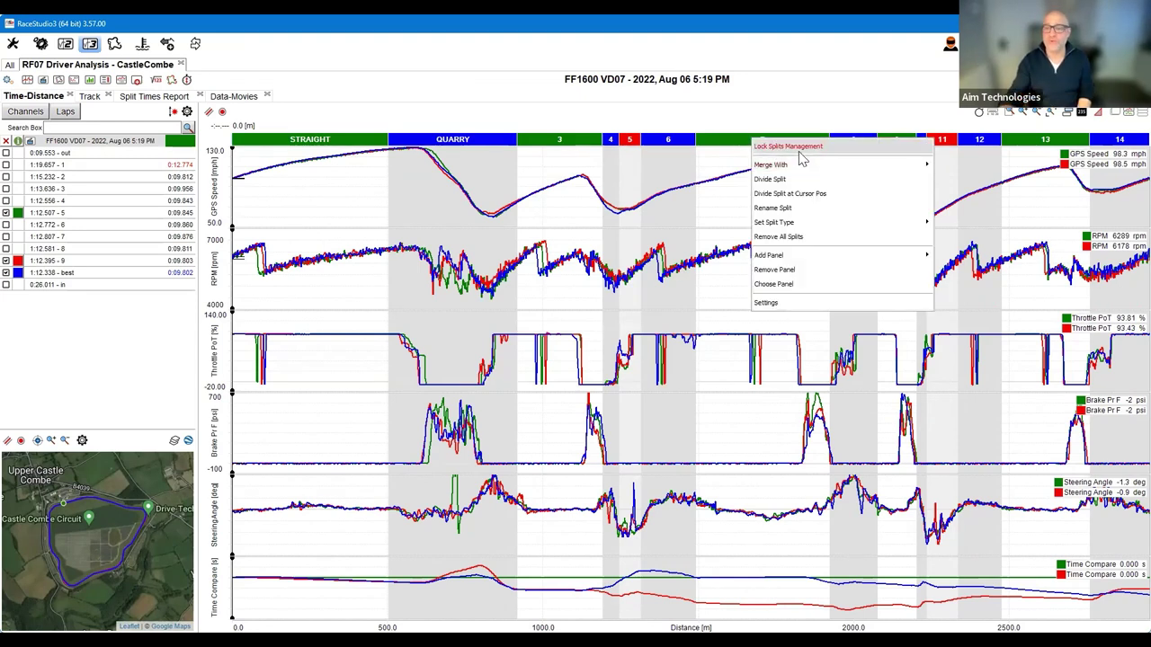
click(746, 163)
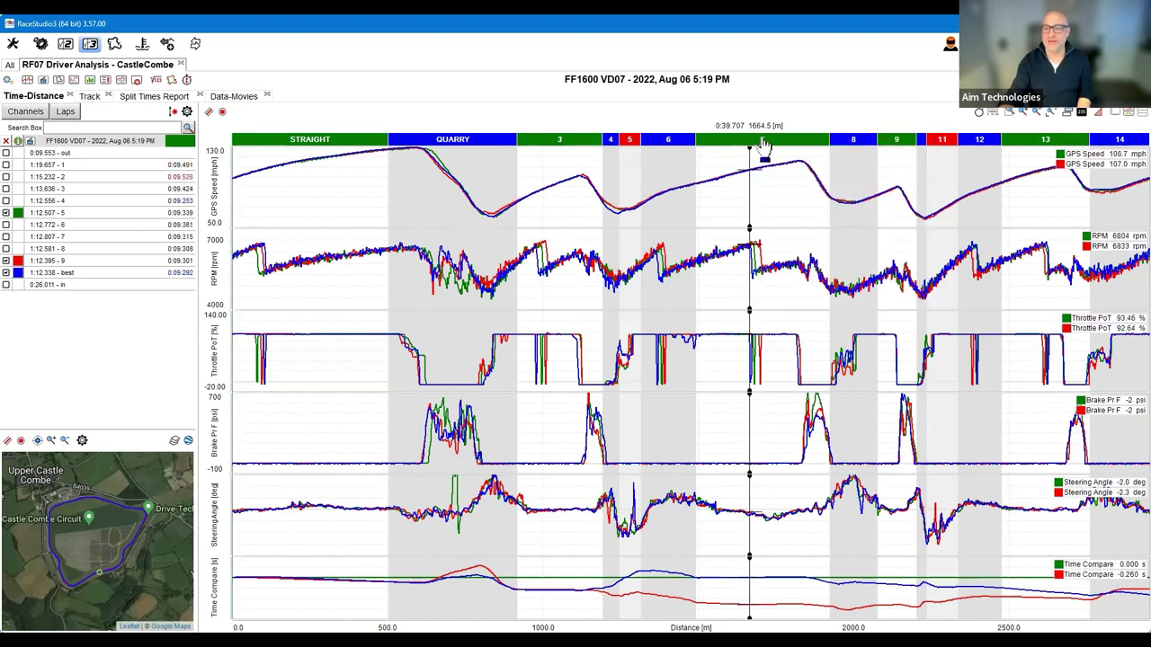
right_click(762, 144)
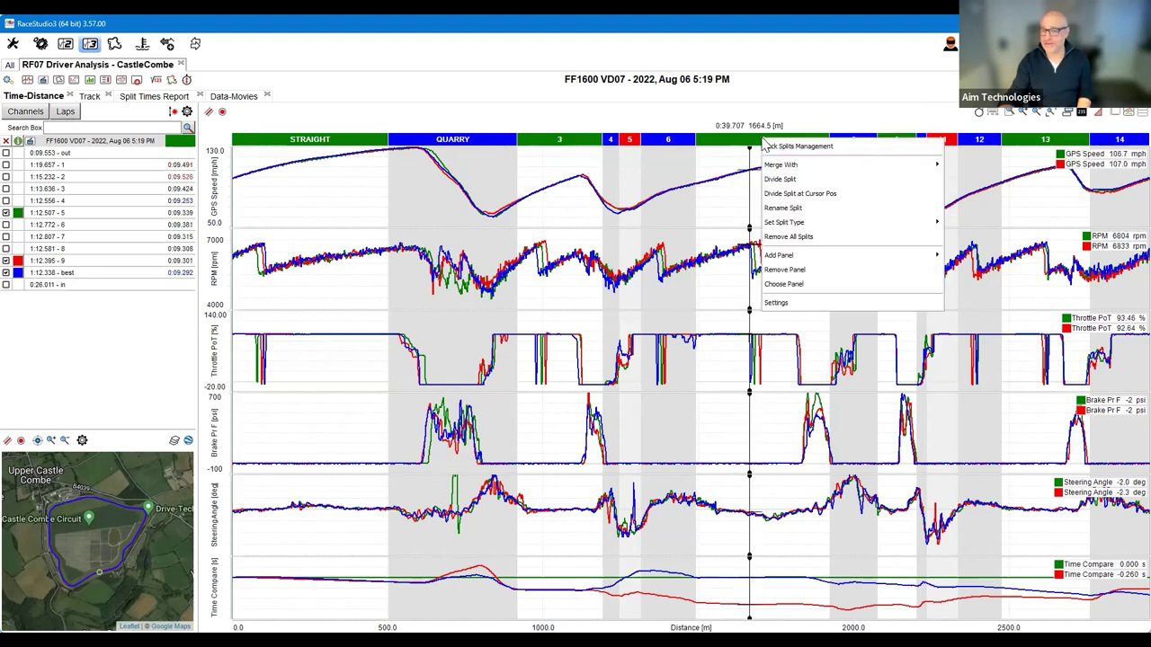
click(815, 194)
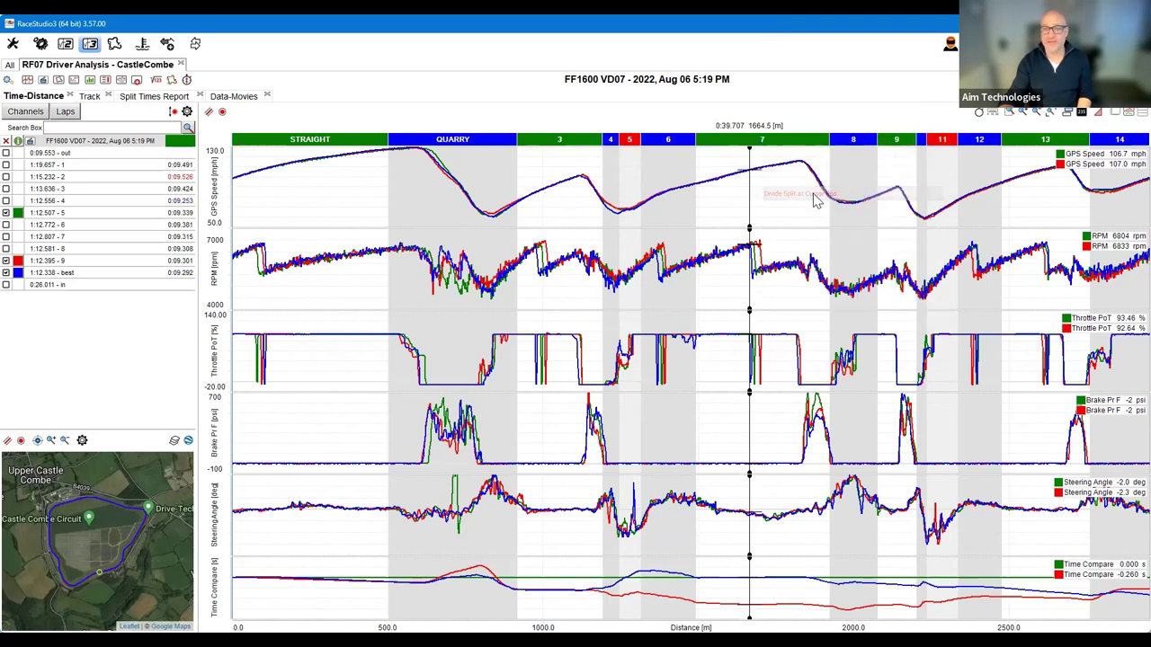
right_click(751, 142)
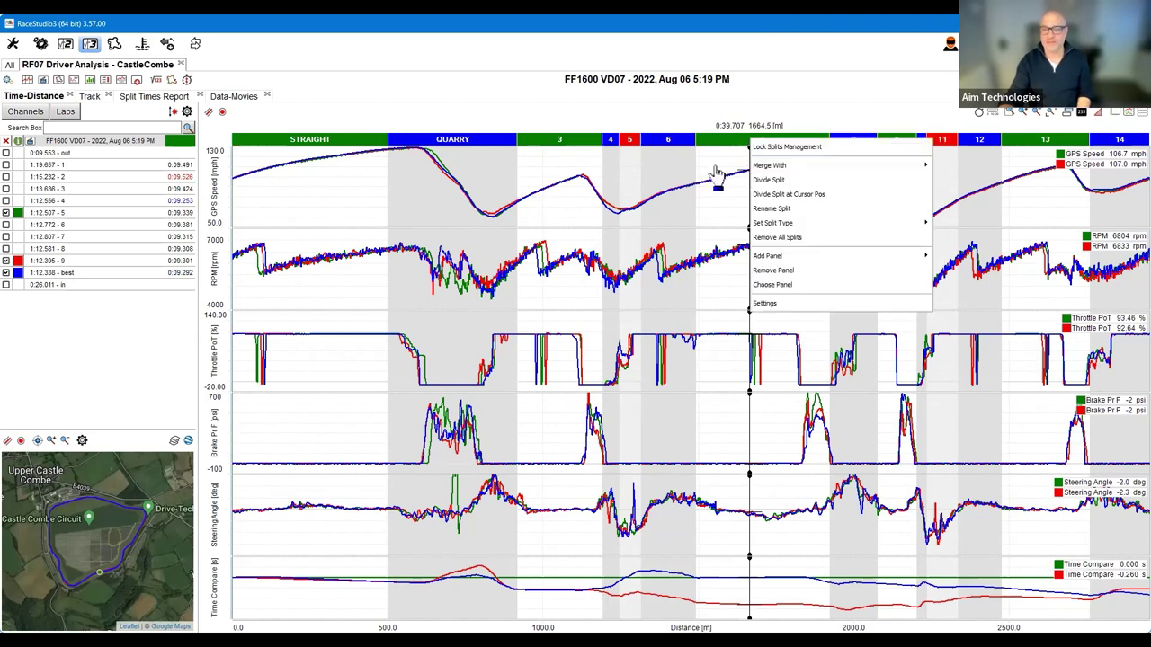
click(714, 175)
click(683, 175)
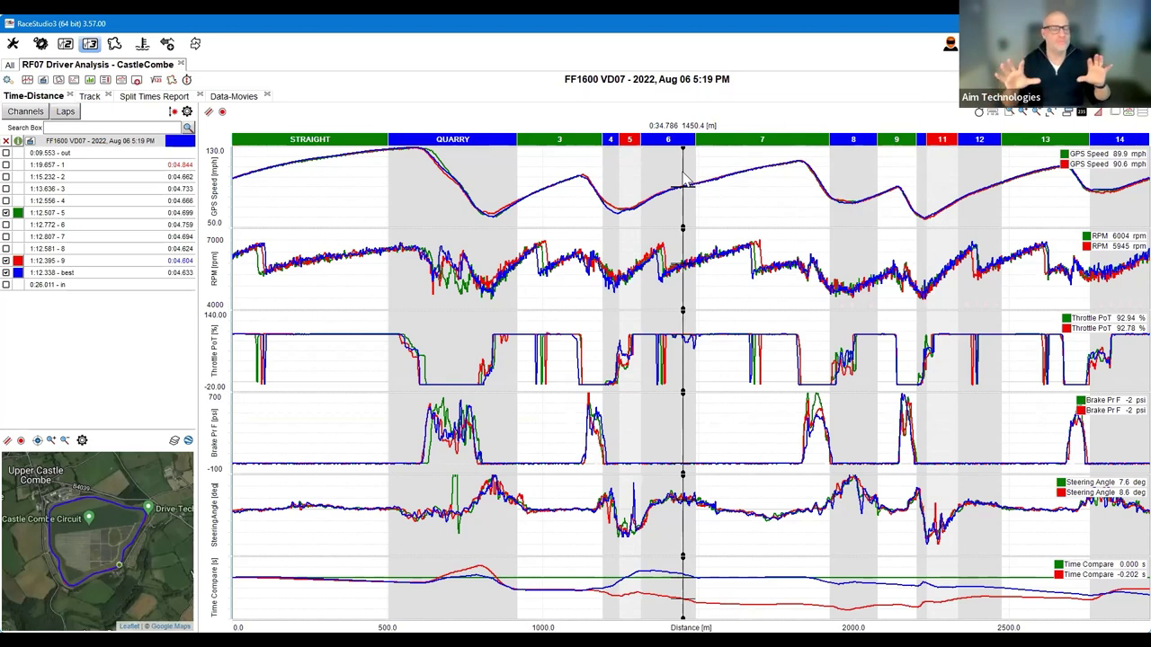
- Apply the CastleCombeCustomSplit division to all sessions of the same day and overlay laps 5, 9 and the best lap
click(172, 80)
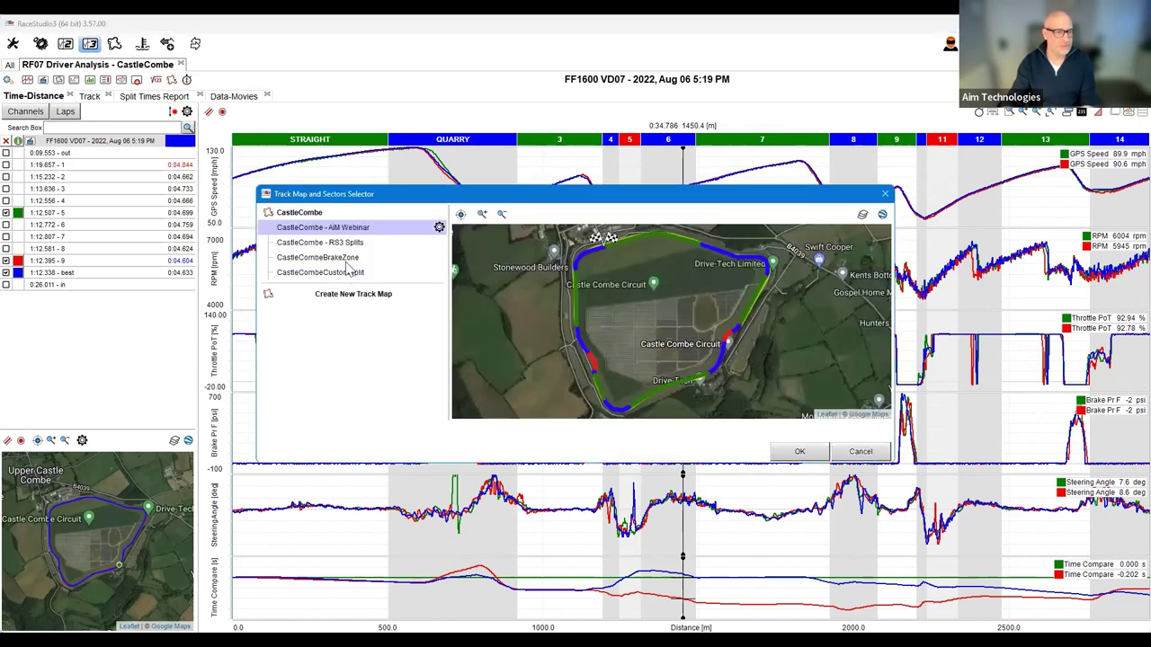
click(351, 274)
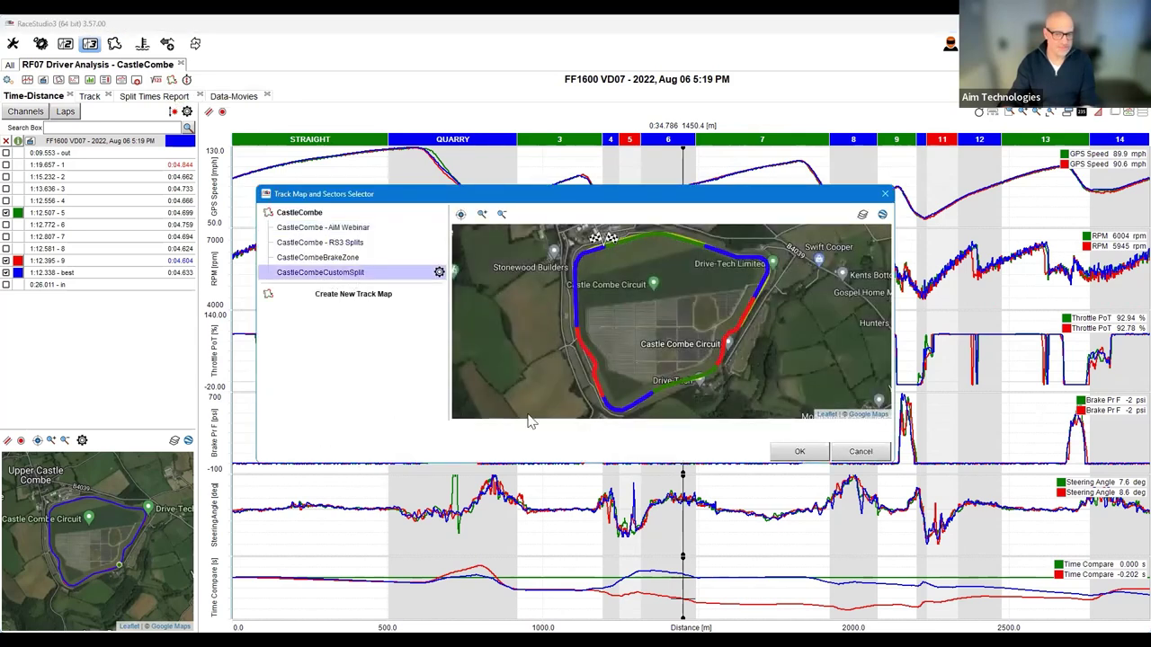
click(801, 449)
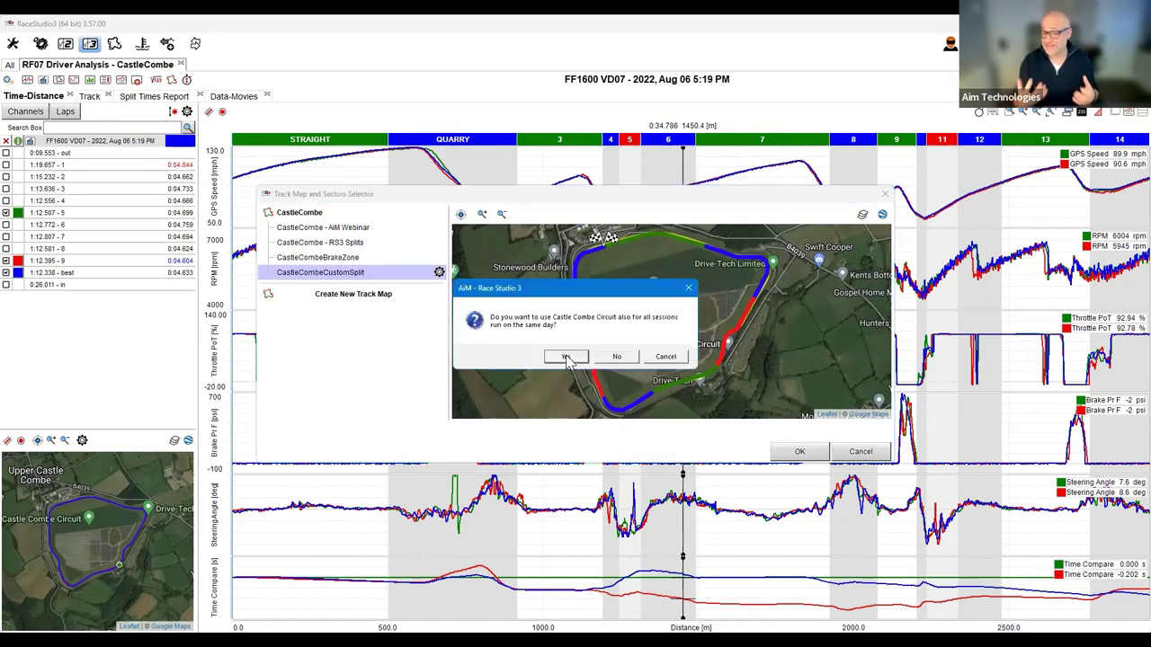
click(566, 357)
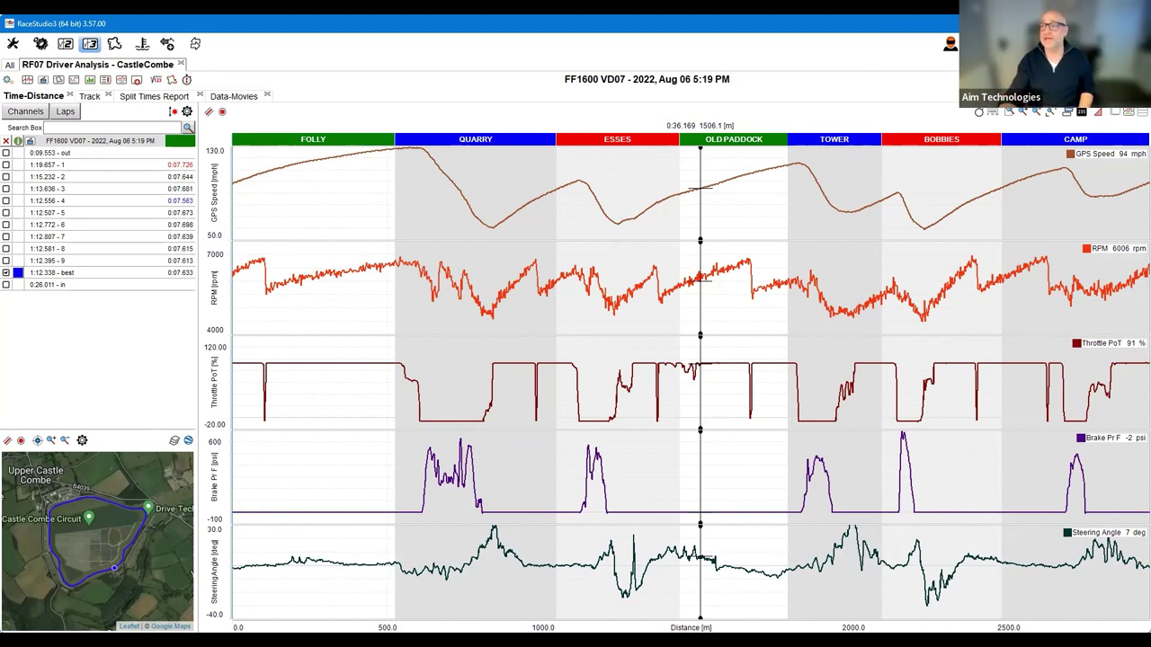
click(1128, 111)
click(1047, 131)
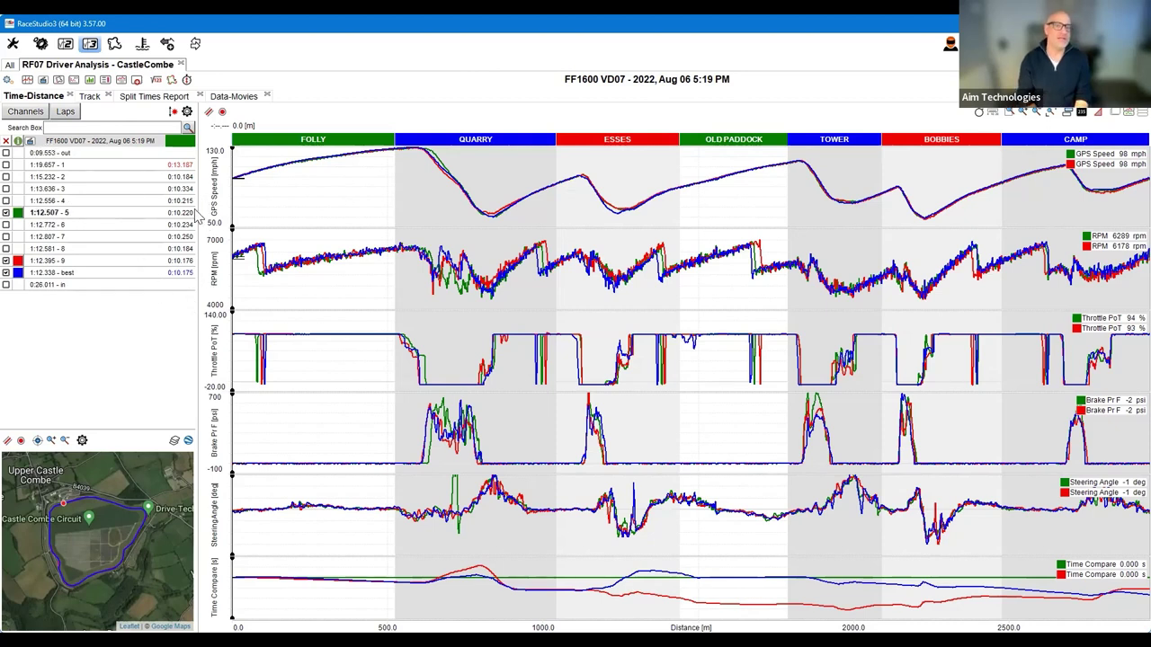
- Examine the lap-by-lap split times for the FOLLY, QUARRY and ESSES sectors by placing the cursor in each
click(281, 164)
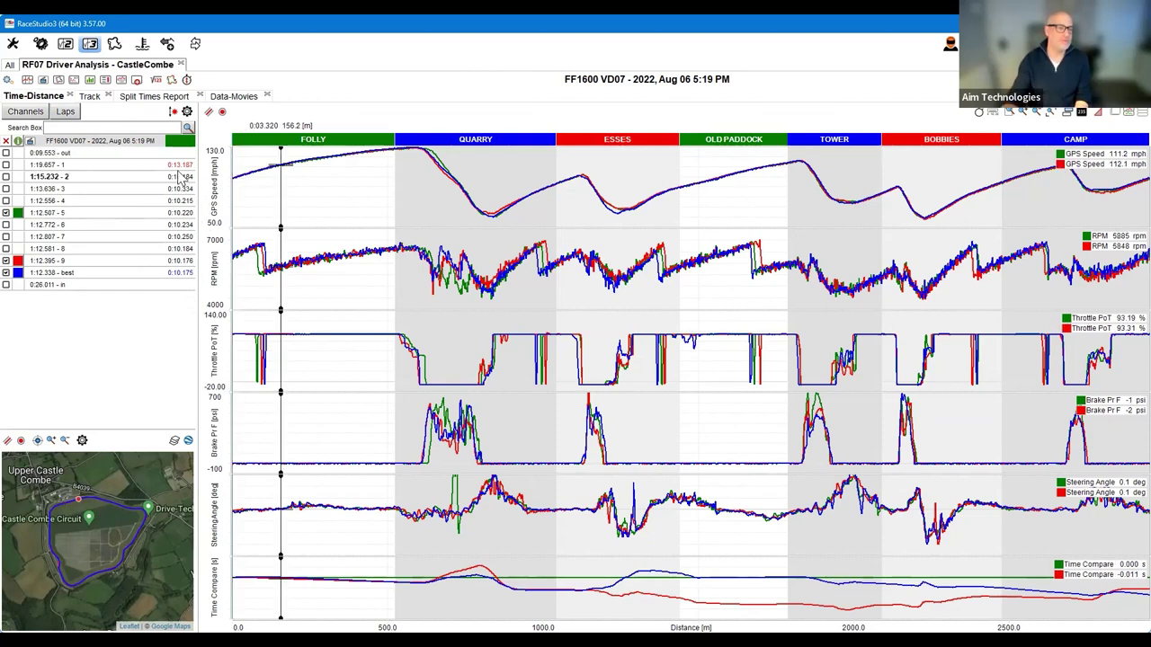
click(290, 204)
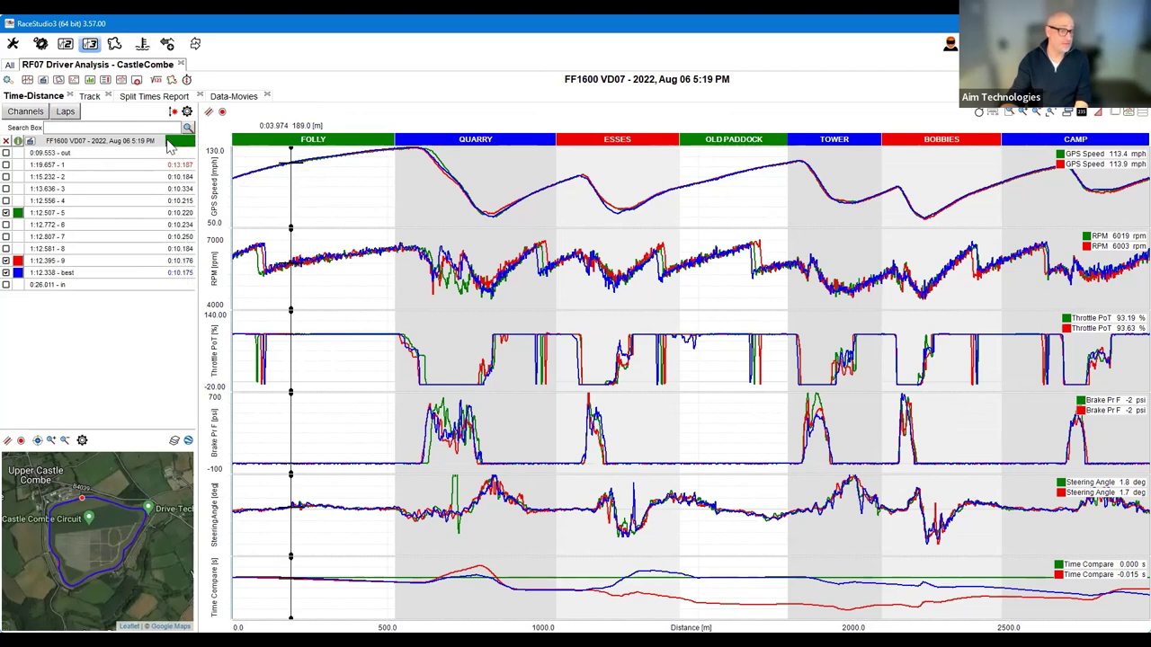
click(452, 153)
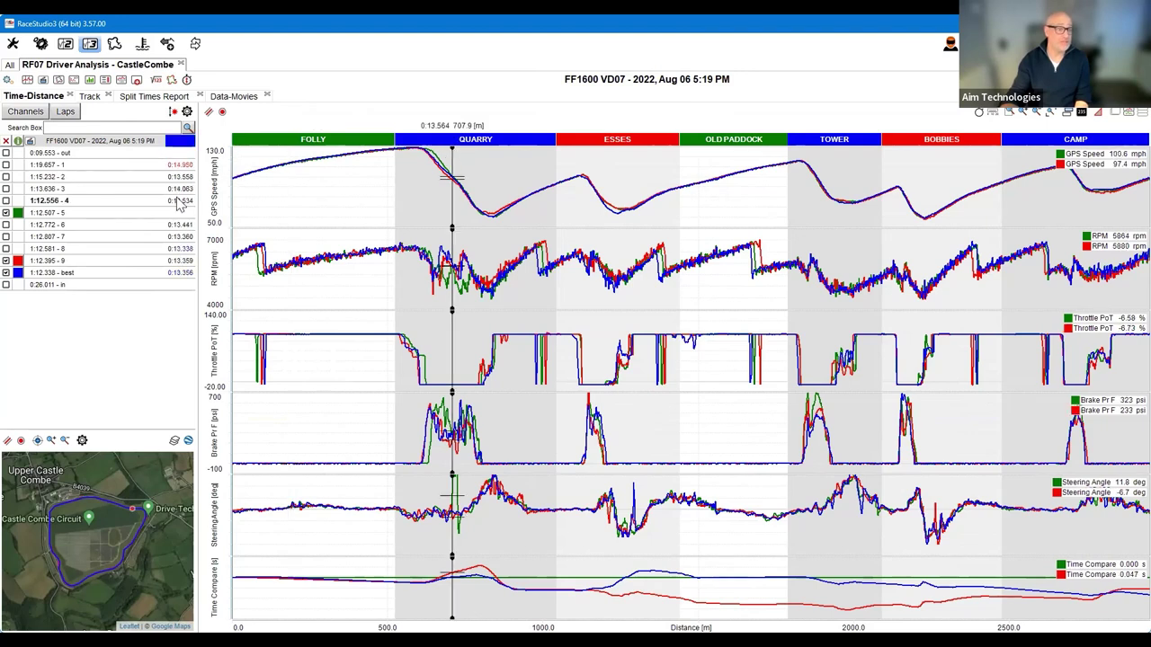
click(621, 179)
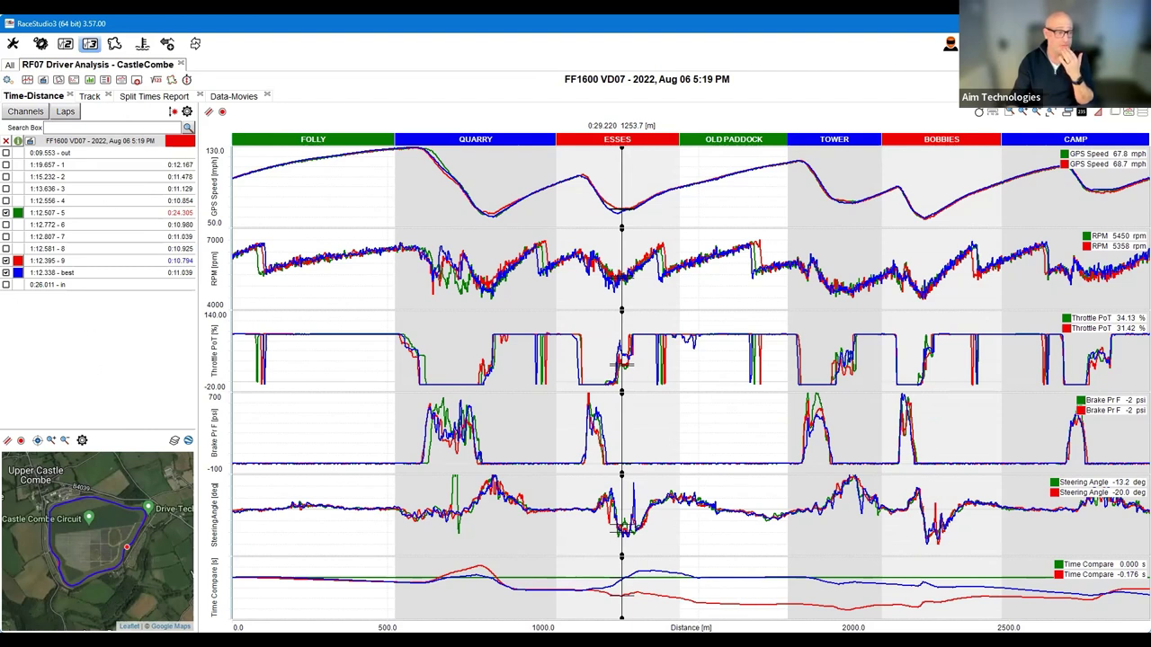
- Remove the best lap from the overlay and change lap 5's trace colour to blue
click(6, 273)
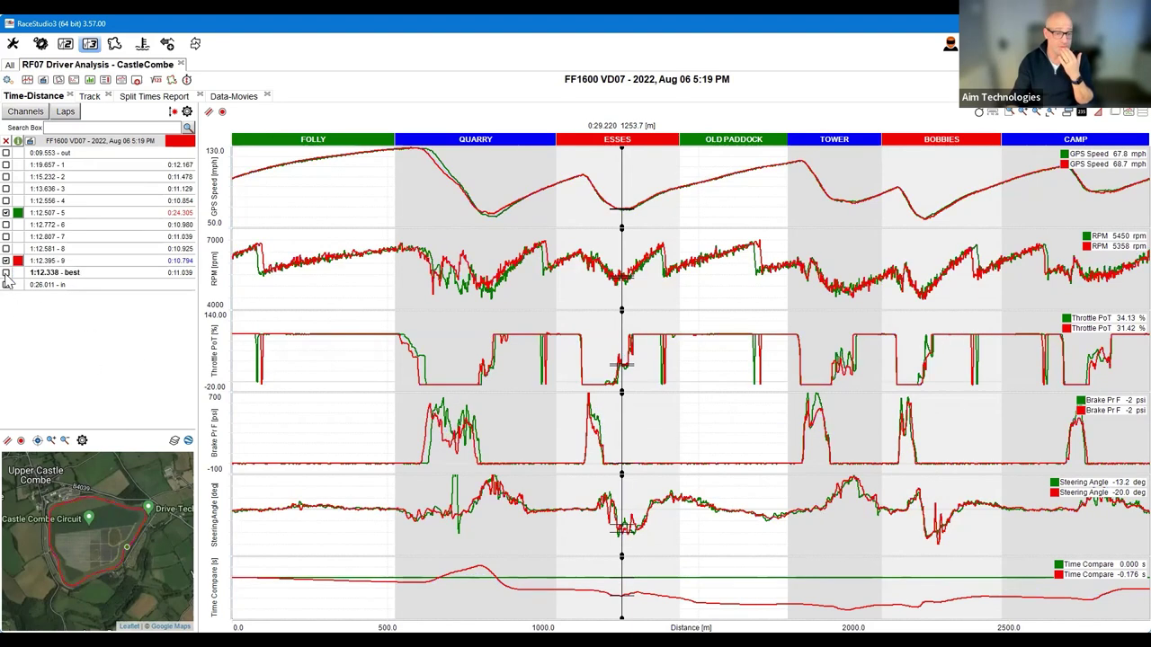
click(7, 275)
click(6, 275)
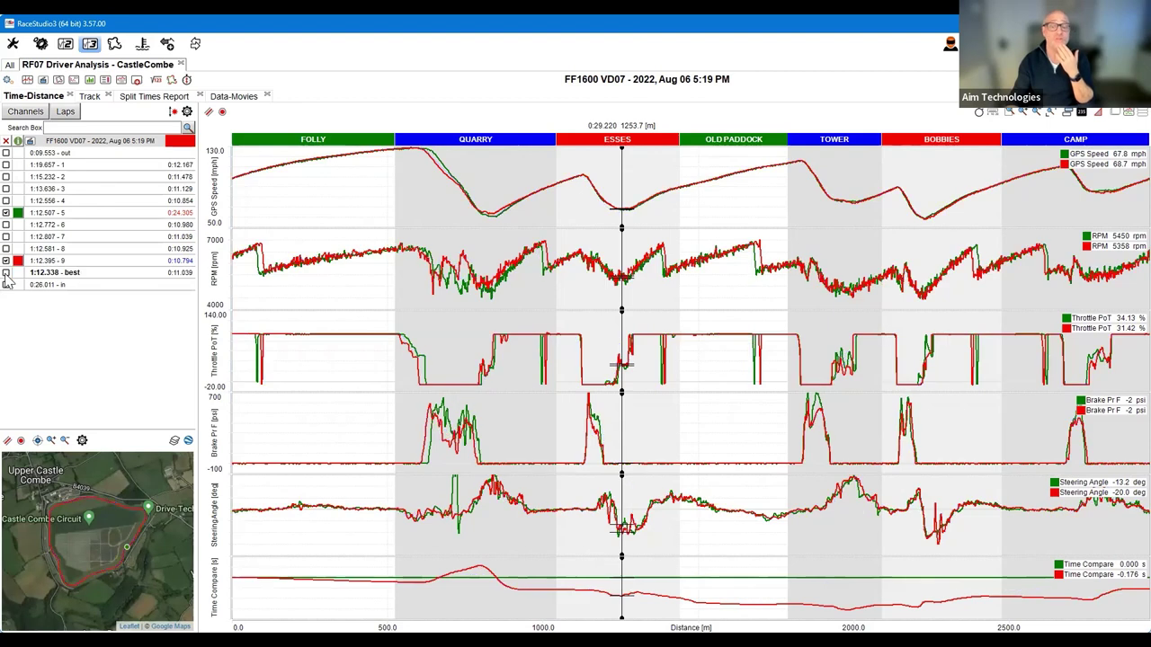
click(18, 216)
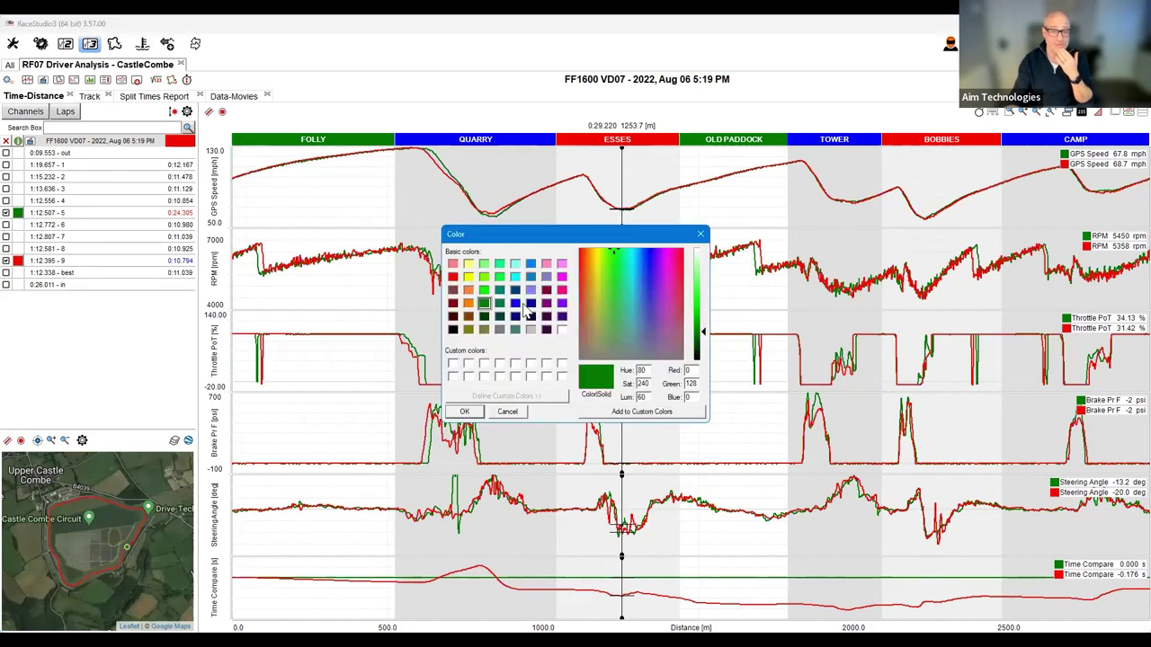
click(515, 304)
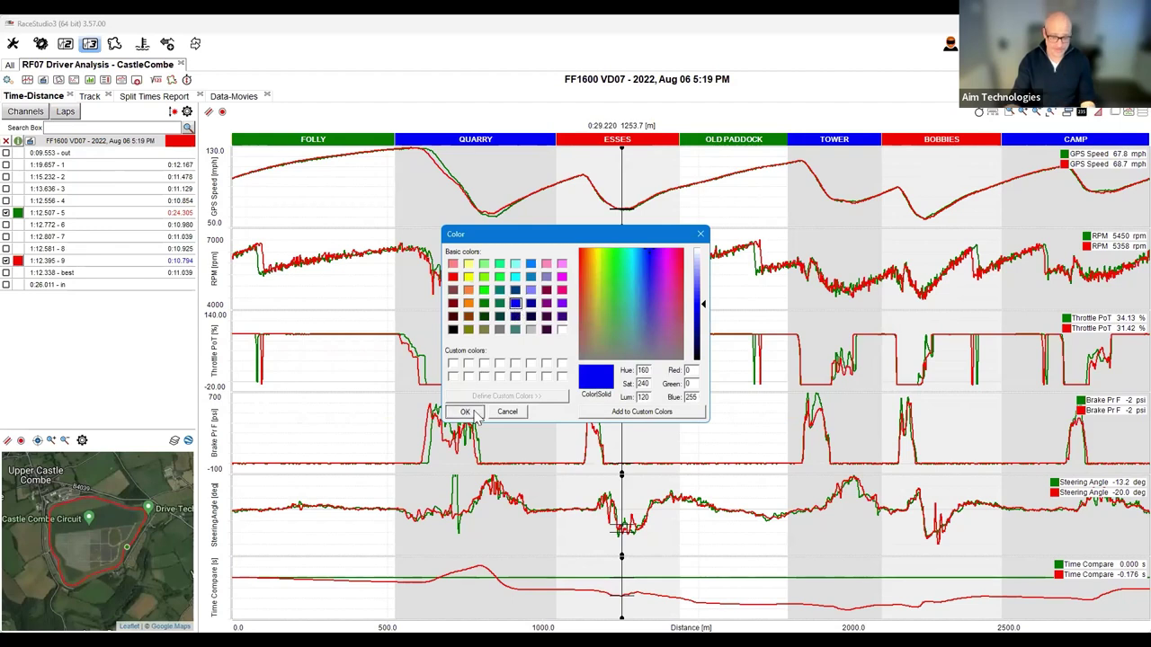
click(476, 413)
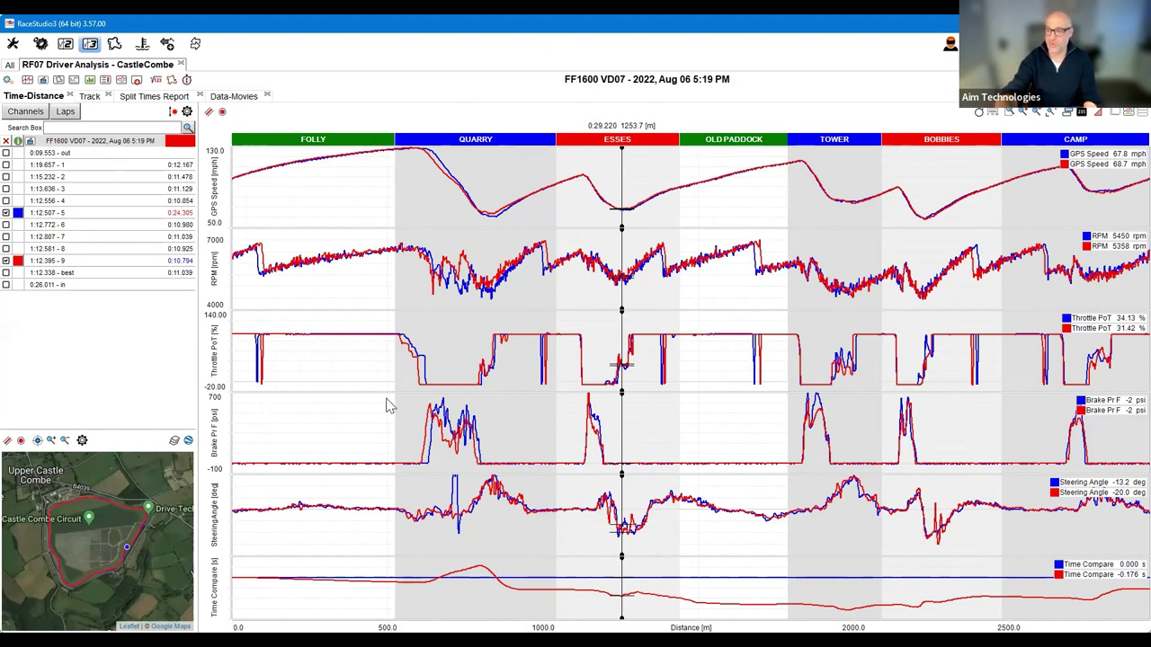
- Isolate the QUARRY sector in the graphs and shift the steering angle trace down so its peaks fit the plot
click(482, 142)
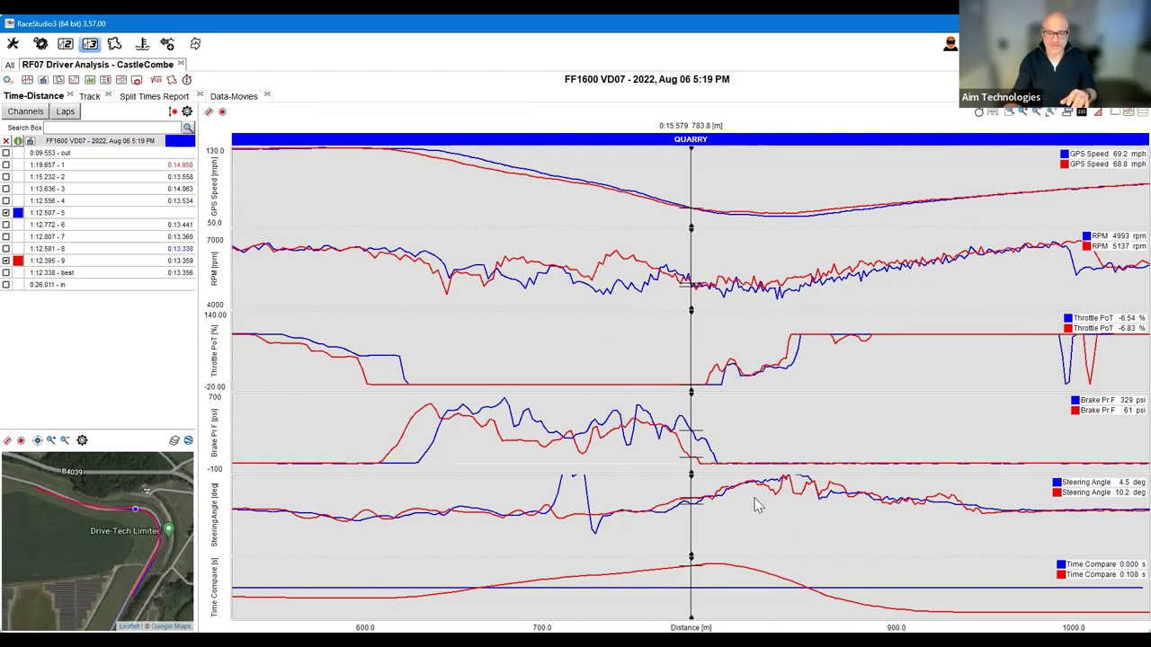
drag(219, 509, 223, 518)
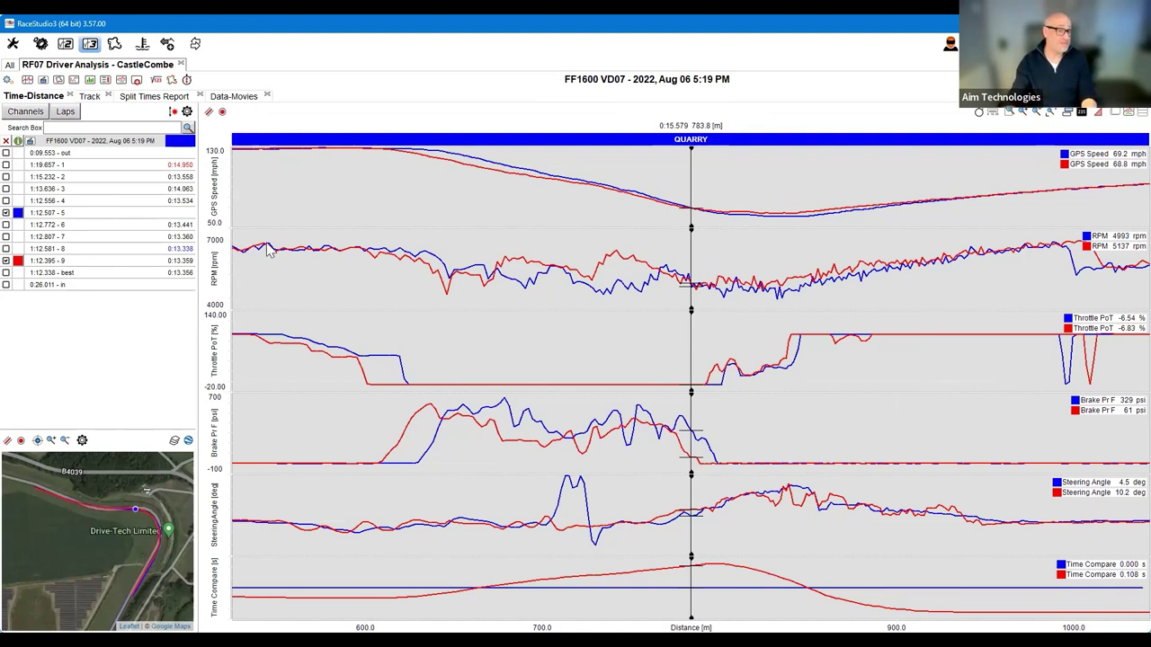
- Place the cursor at about 538 m and review QUARRY in the data movies, split times report, time-distance graph and track map
click(254, 205)
click(235, 97)
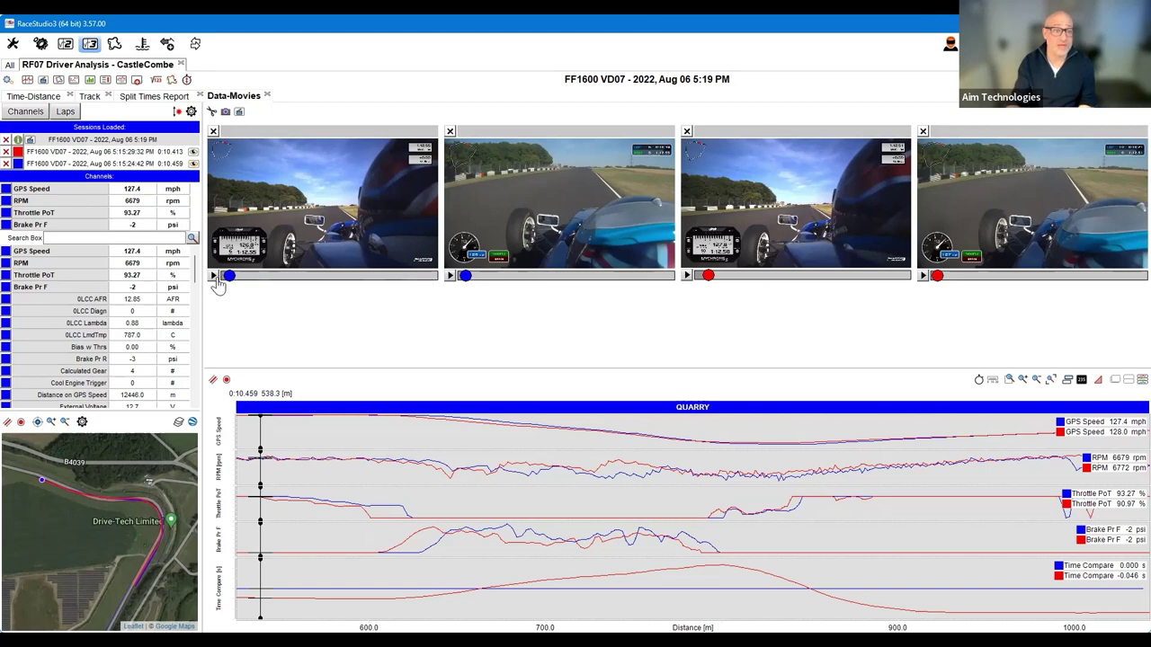
click(183, 96)
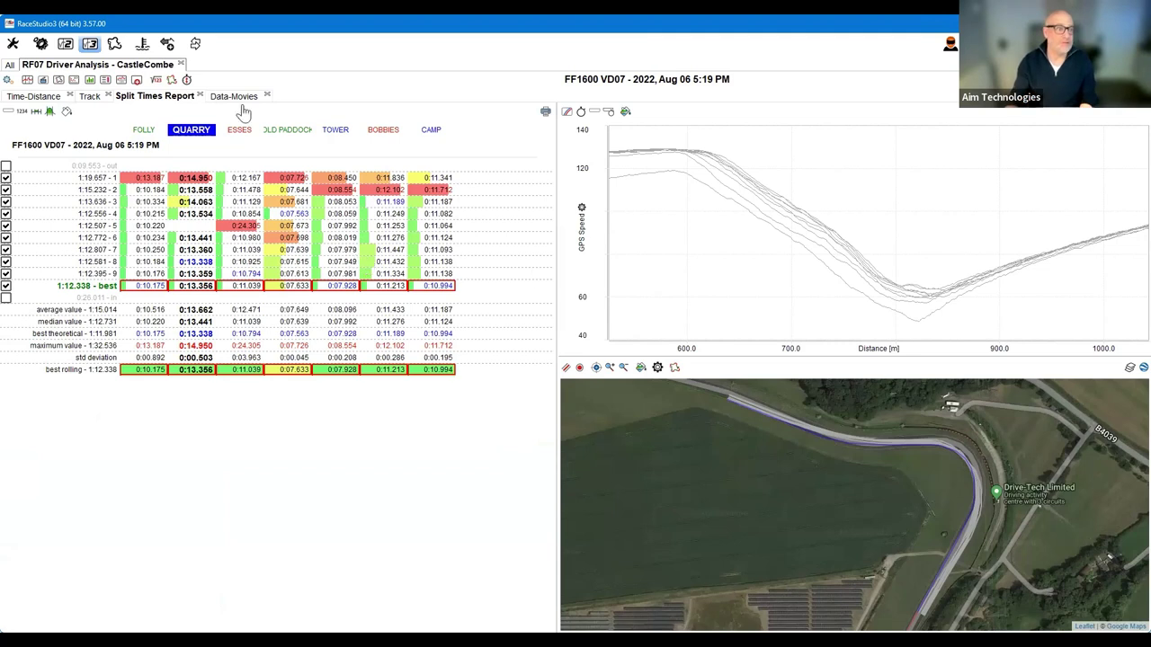
click(45, 96)
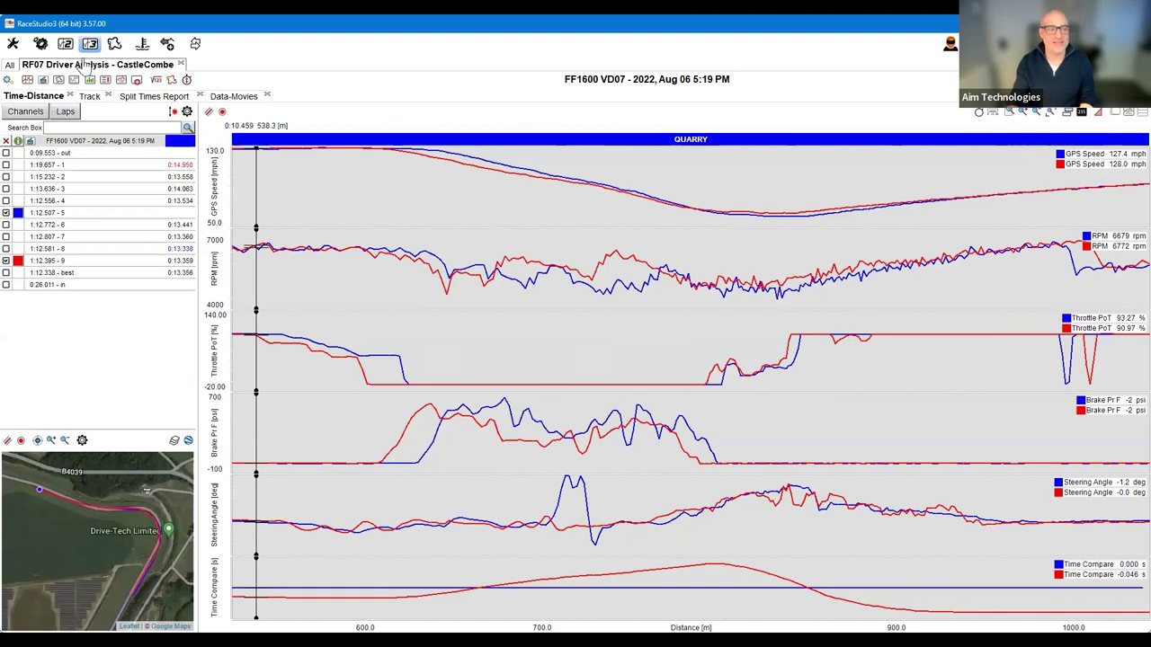
click(90, 96)
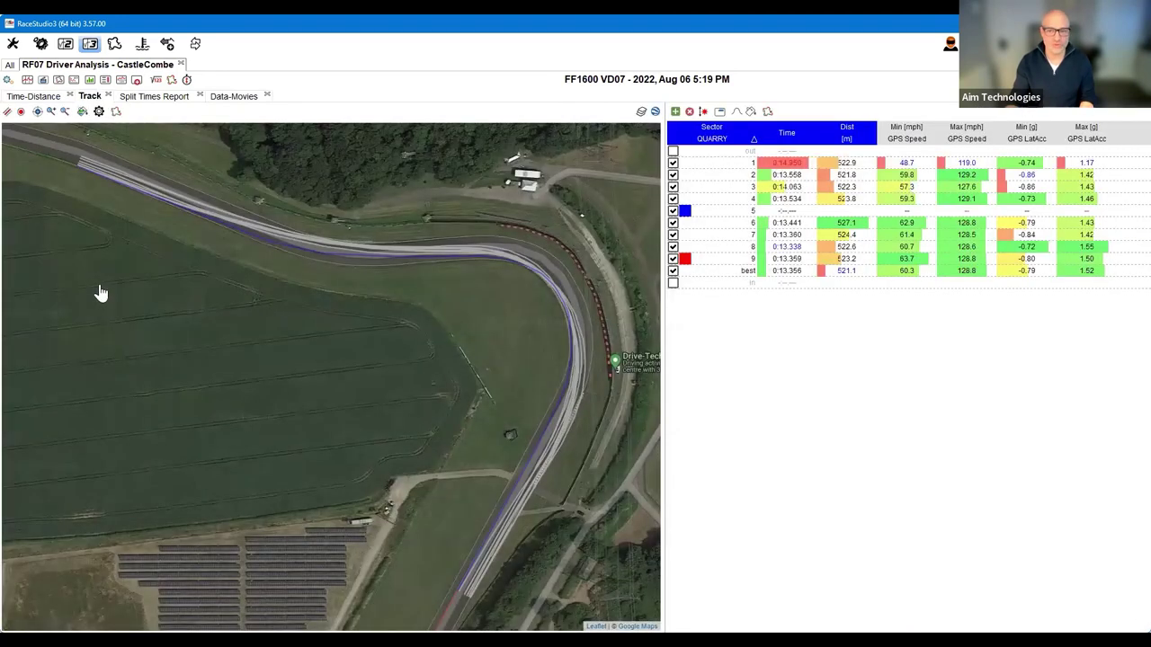
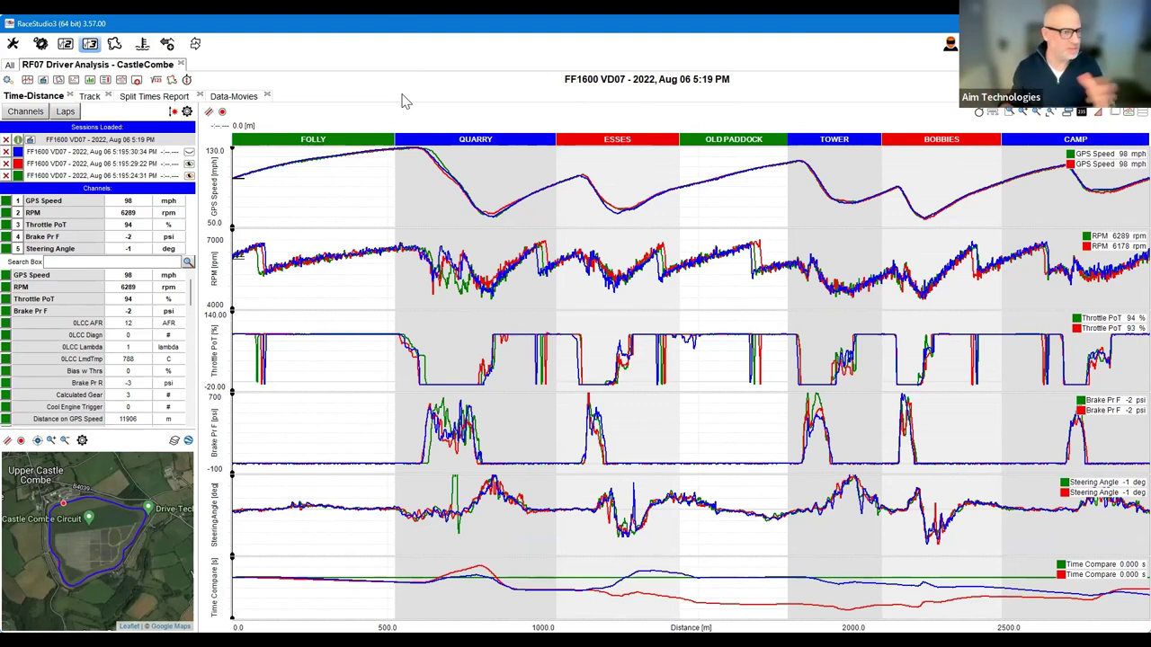
- Isolate the QUARRY sector in the time-distance graph and bring up its track map with the lap comparison table
click(450, 140)
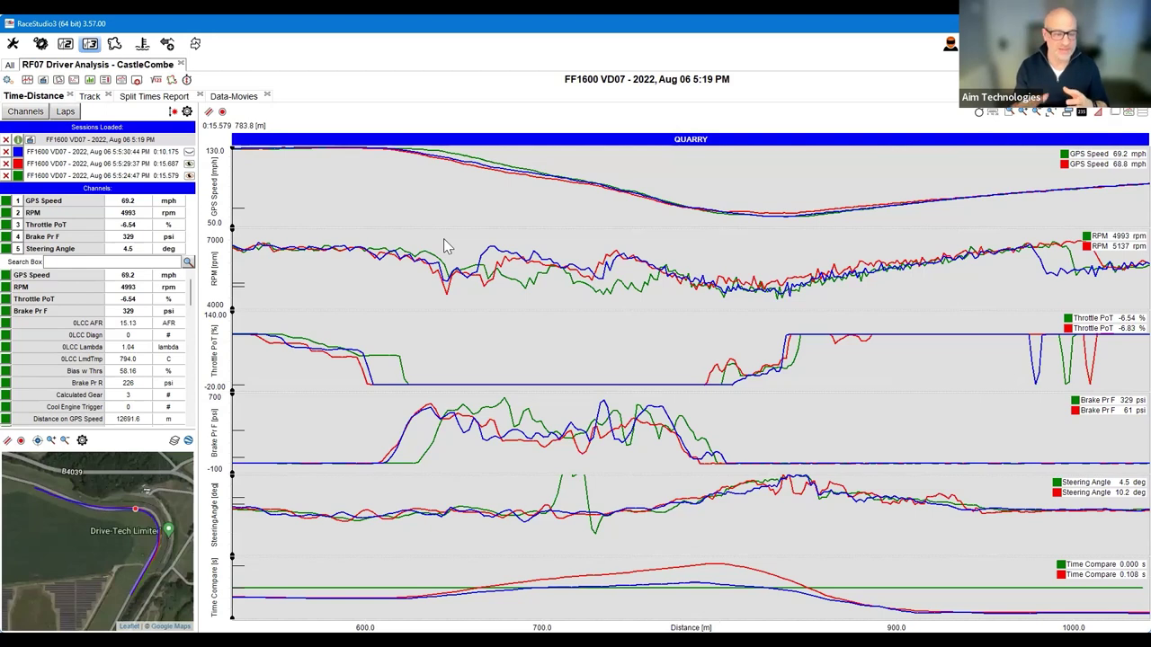
click(97, 99)
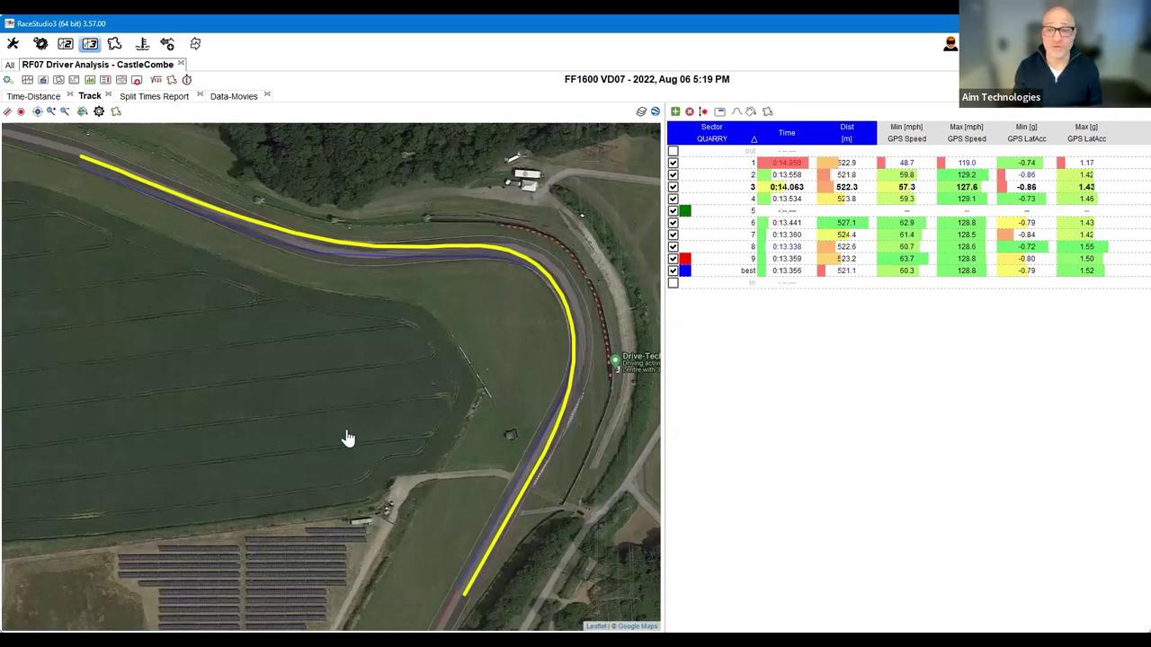
click(36, 96)
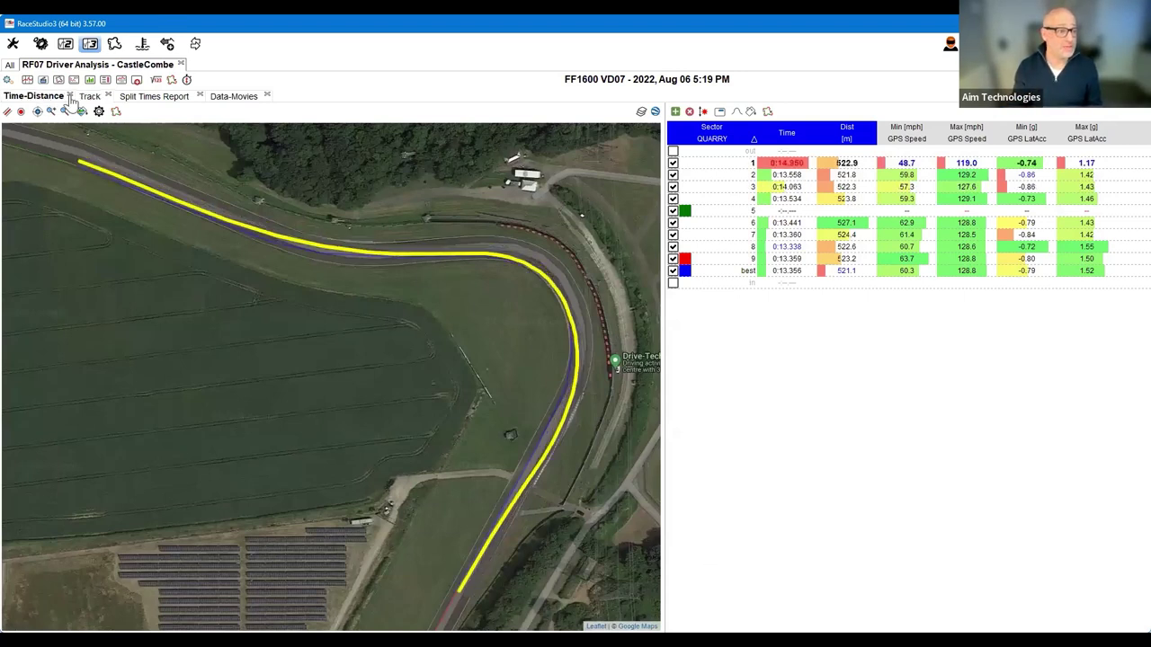
click(90, 97)
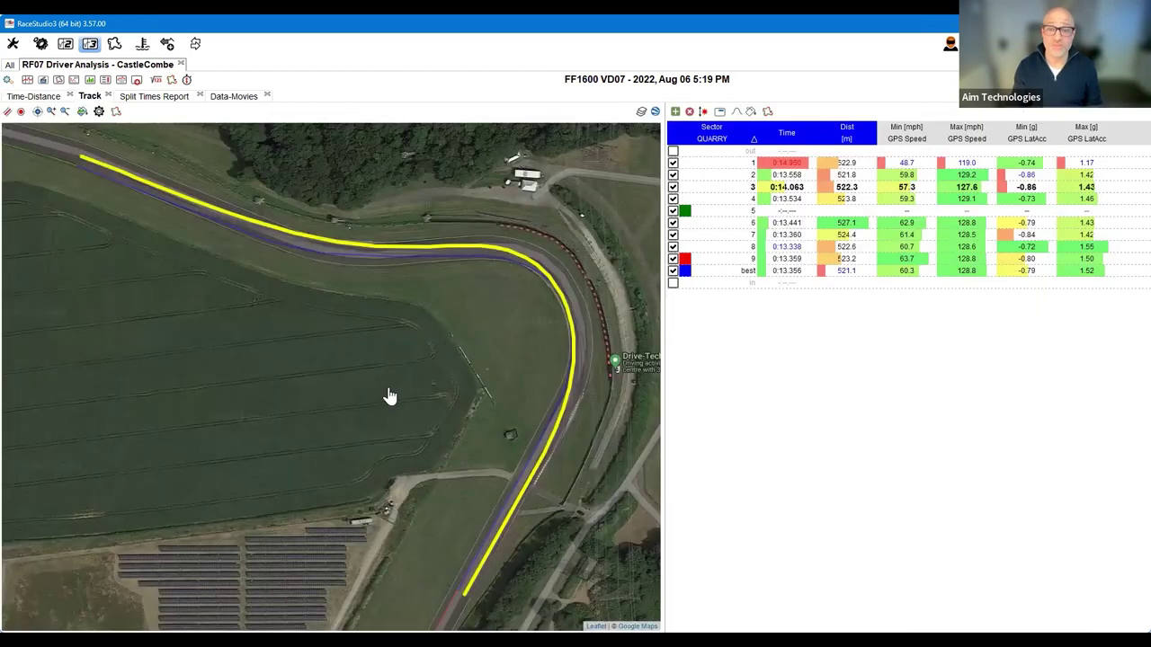
- Examine each lap's QUARRY driving line, minimum GPS speed and sector time by highlighting rows of the track comparison table
click(902, 210)
click(906, 175)
click(906, 163)
click(908, 186)
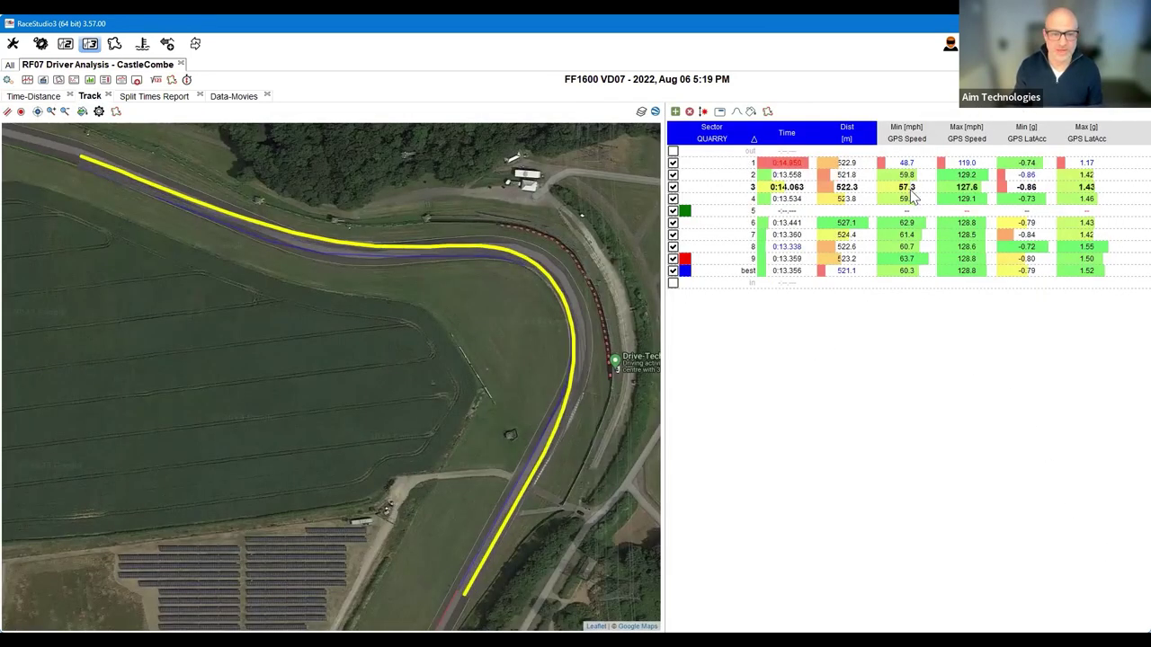
click(912, 199)
click(906, 175)
click(913, 199)
click(915, 210)
click(915, 222)
click(915, 235)
click(917, 246)
click(920, 258)
click(924, 271)
click(915, 222)
click(929, 174)
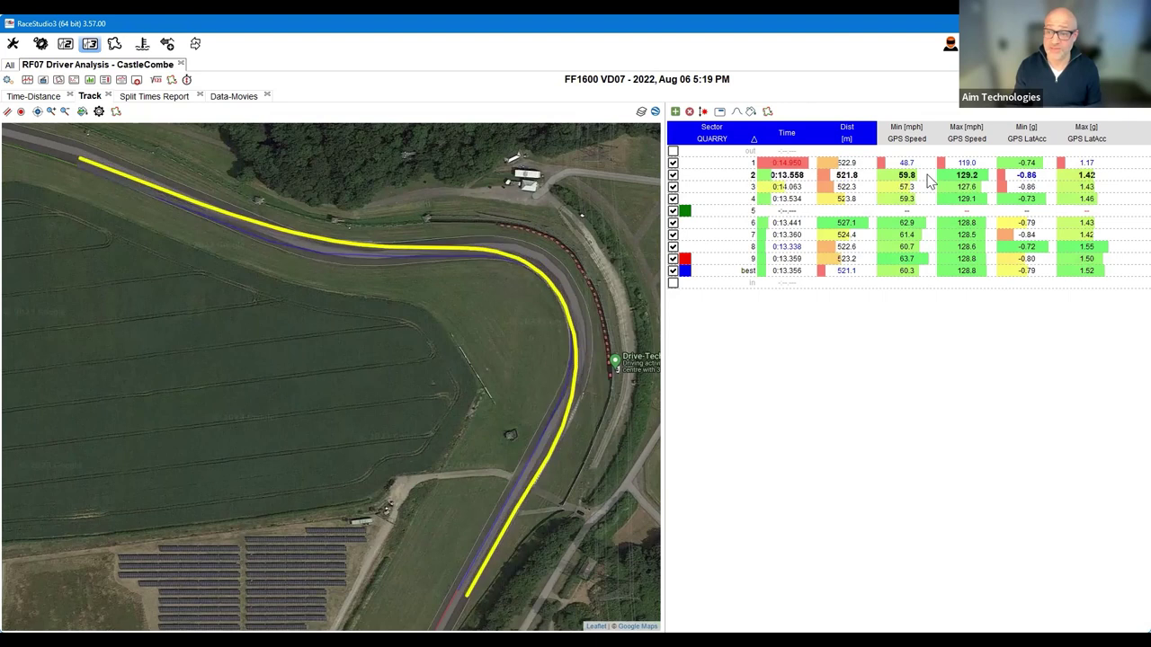
click(1005, 186)
click(986, 460)
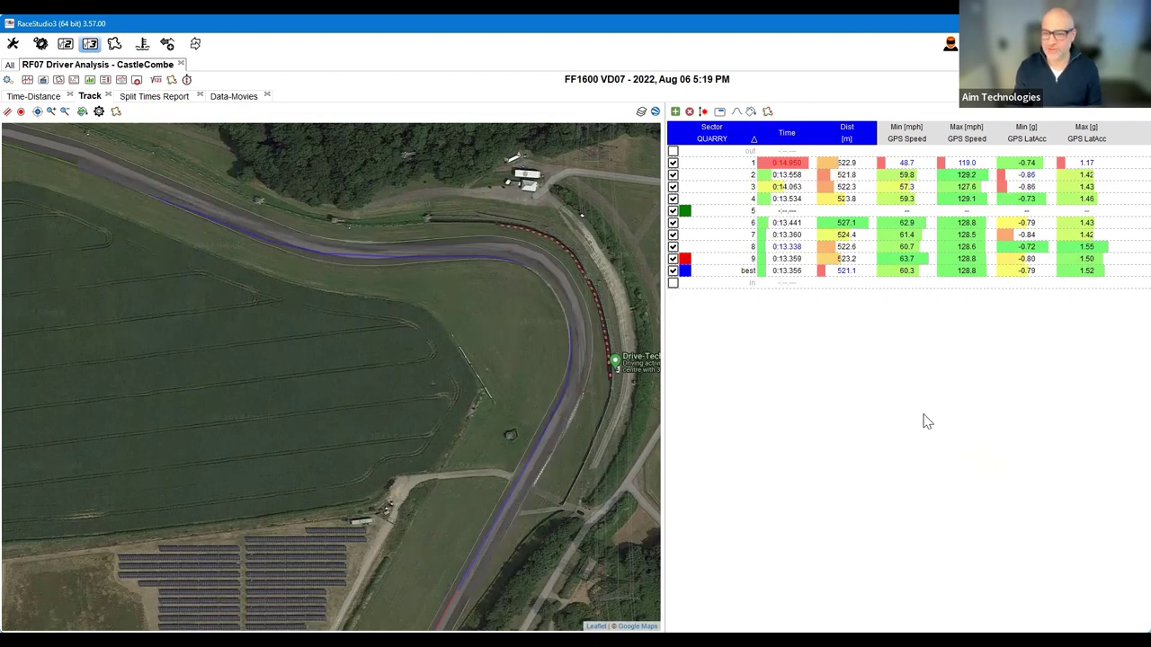
click(809, 199)
click(803, 216)
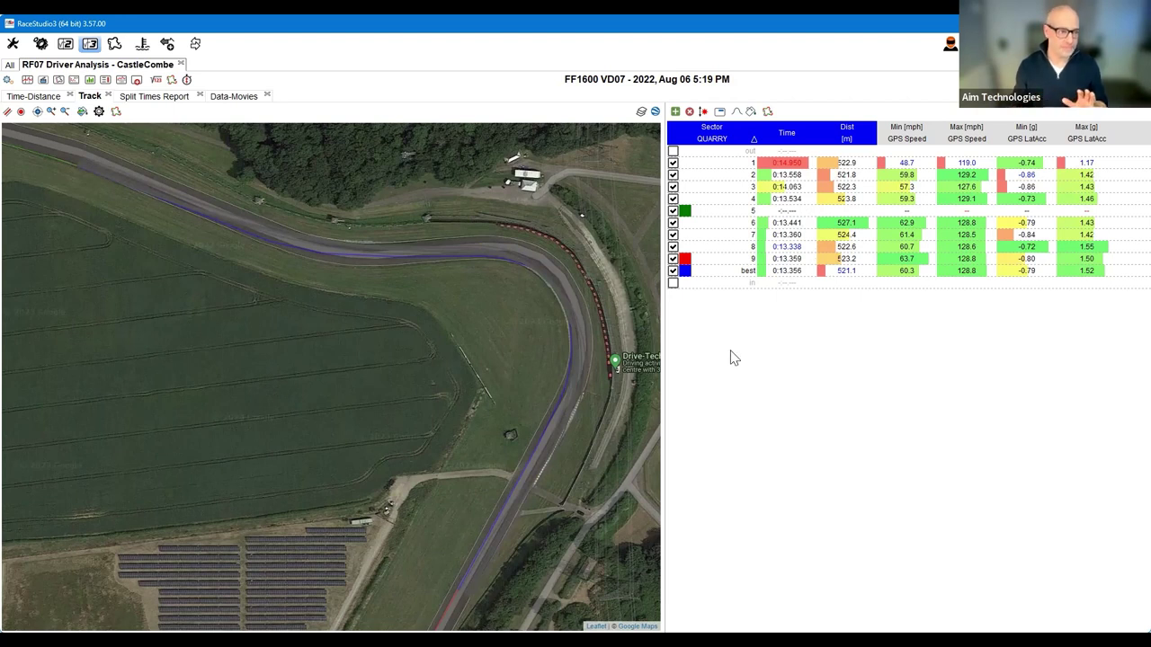
- Restore the full lap in the time-distance graph and review the split times report and data movies
click(45, 97)
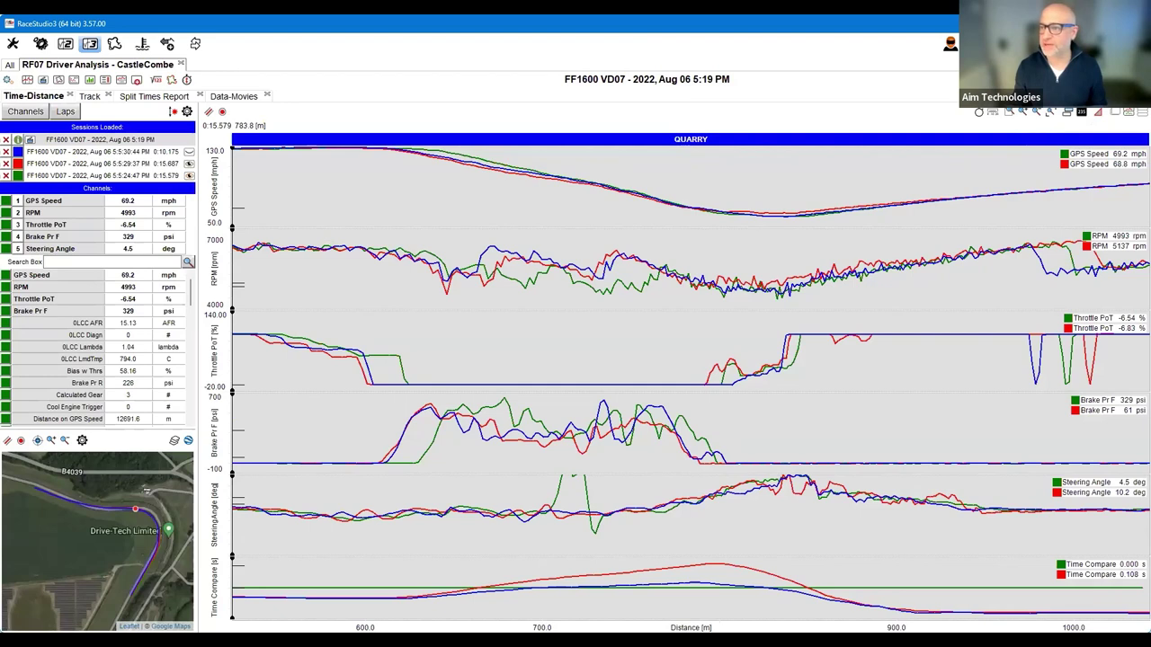
double_click(457, 462)
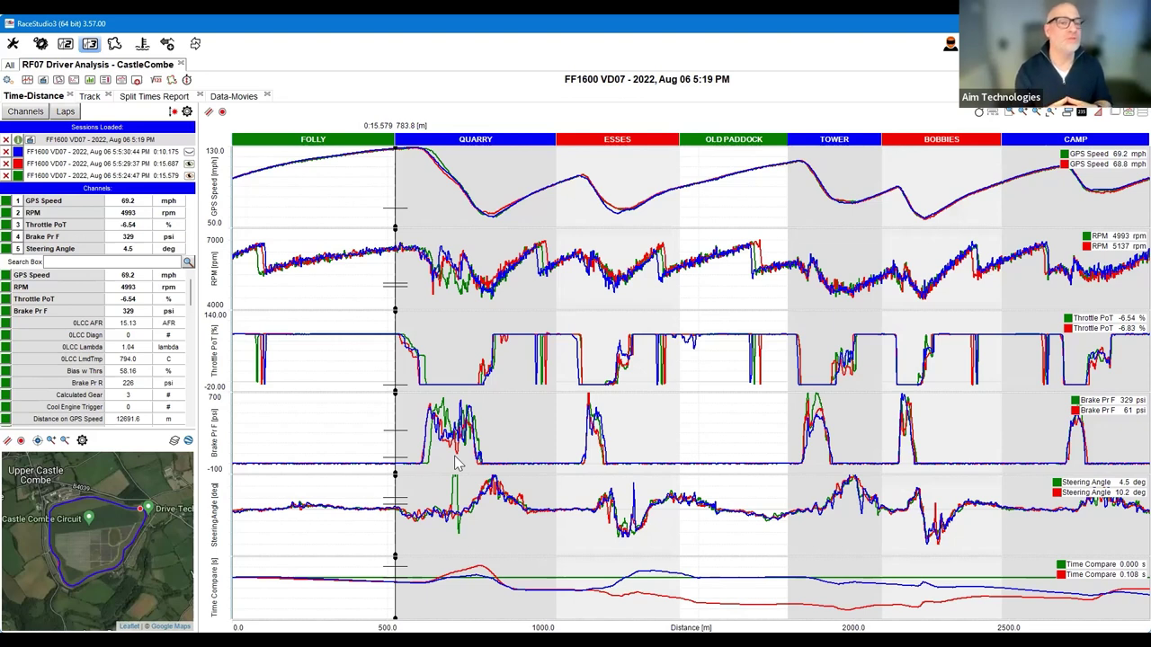
click(146, 97)
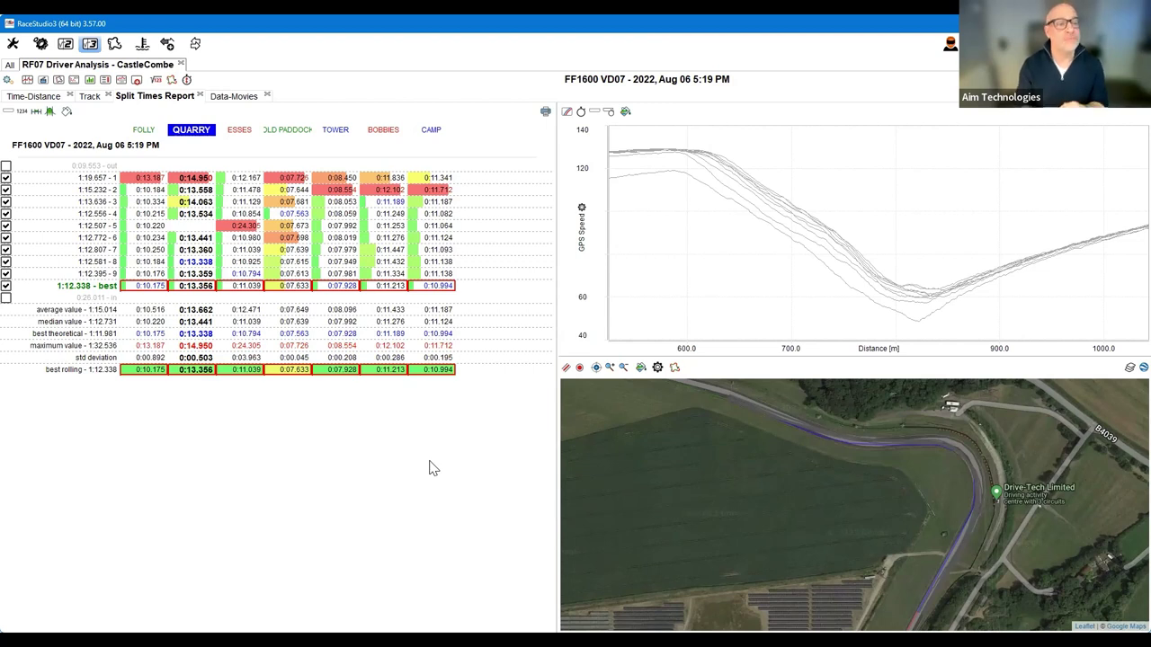
click(238, 100)
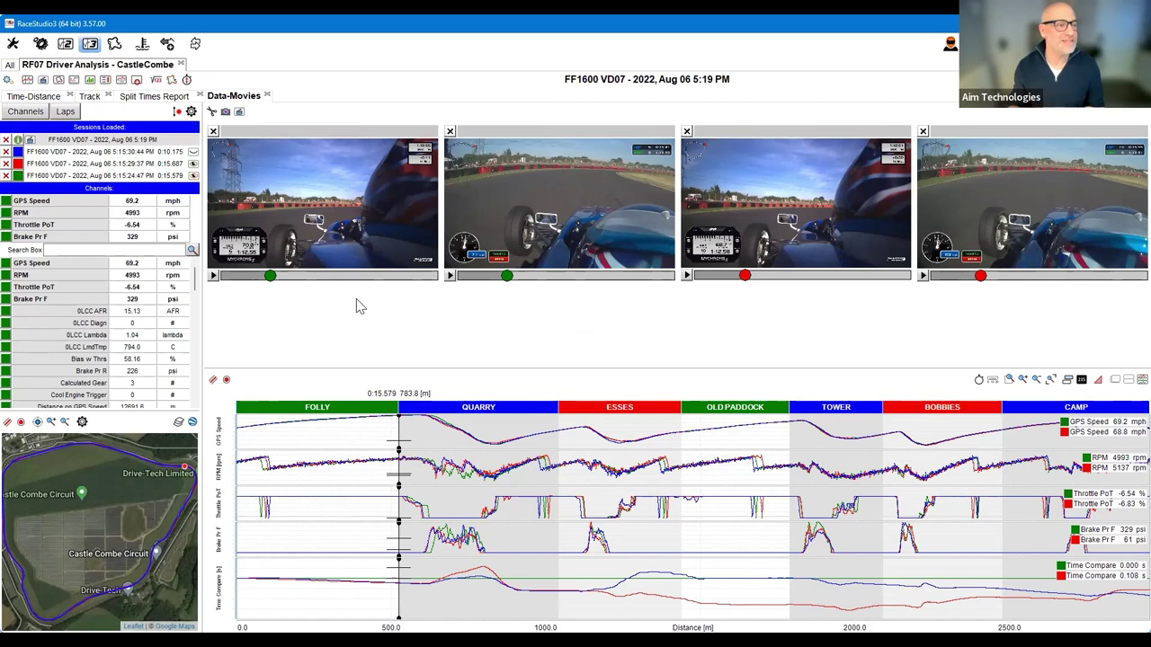
- Return to the time-distance graph and switch the sector division to CastleCombeBrakeZone
click(45, 98)
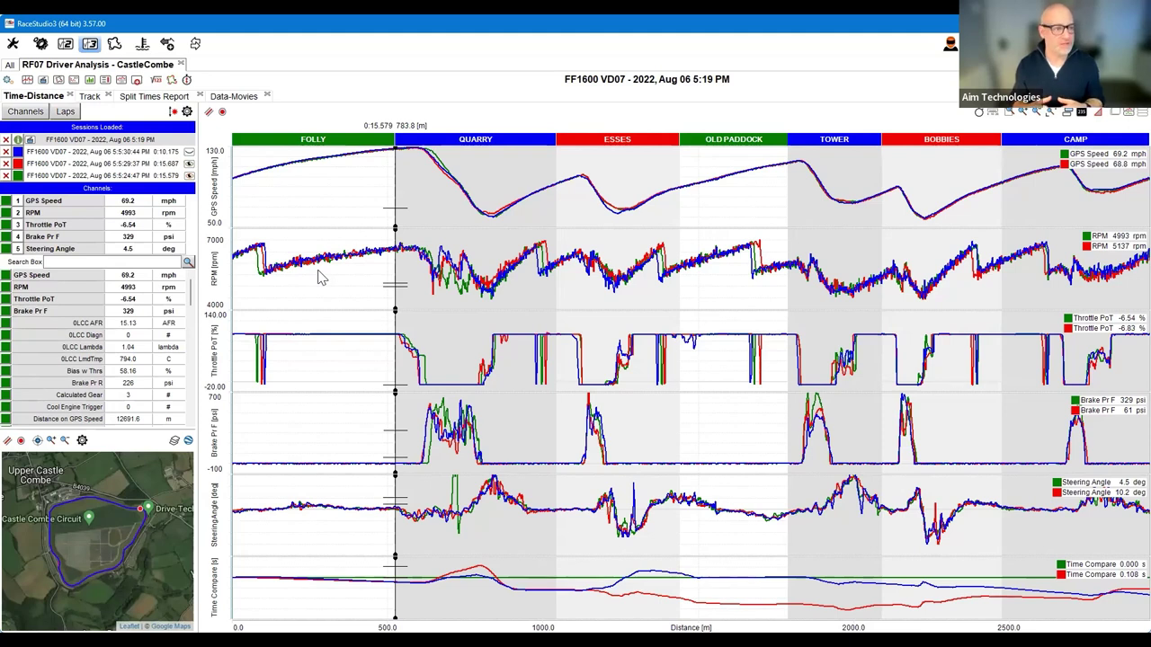
click(174, 80)
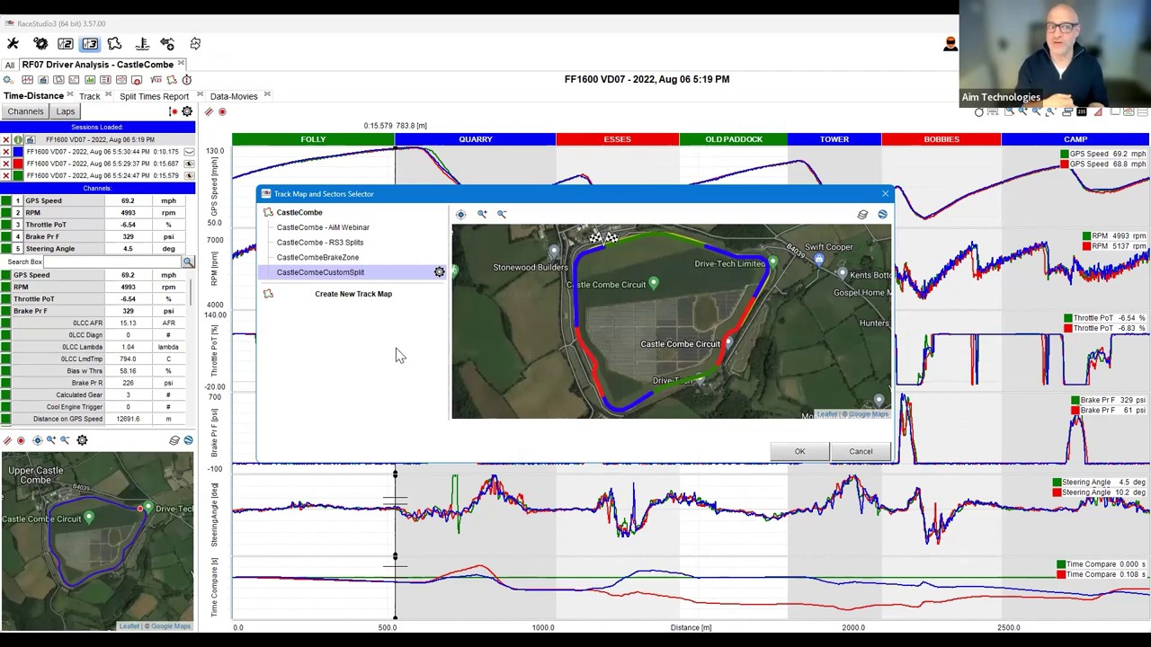
click(355, 258)
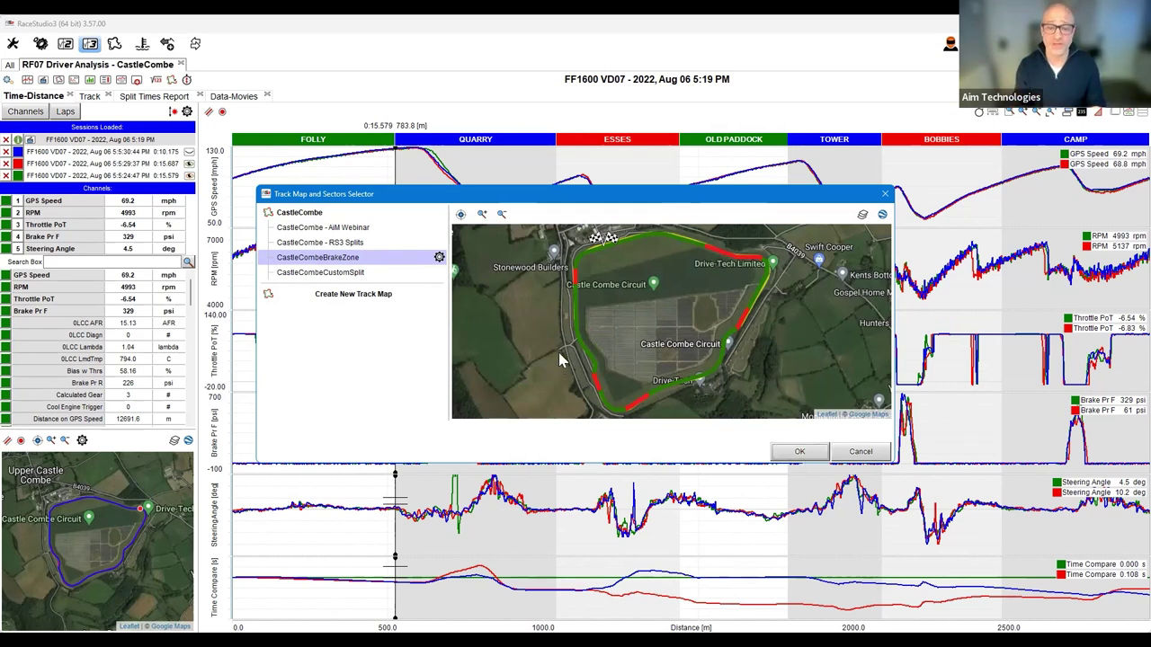
key(Return)
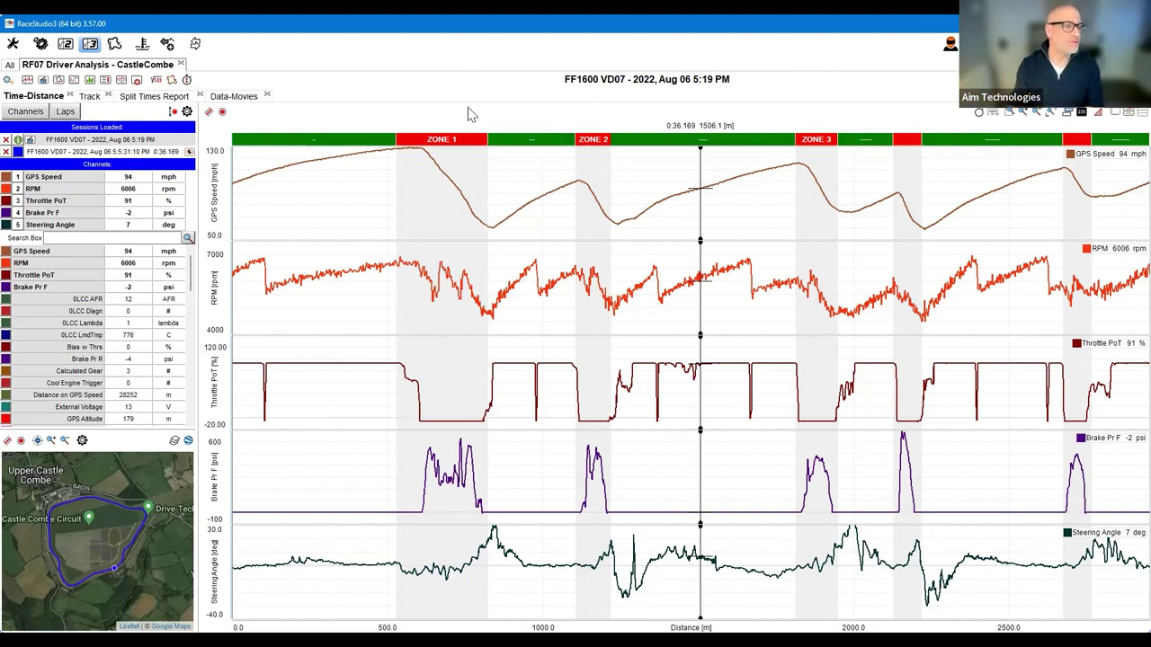
- Load the RF07 Brake Zone Analysis profile for the CastleCombe session
click(13, 80)
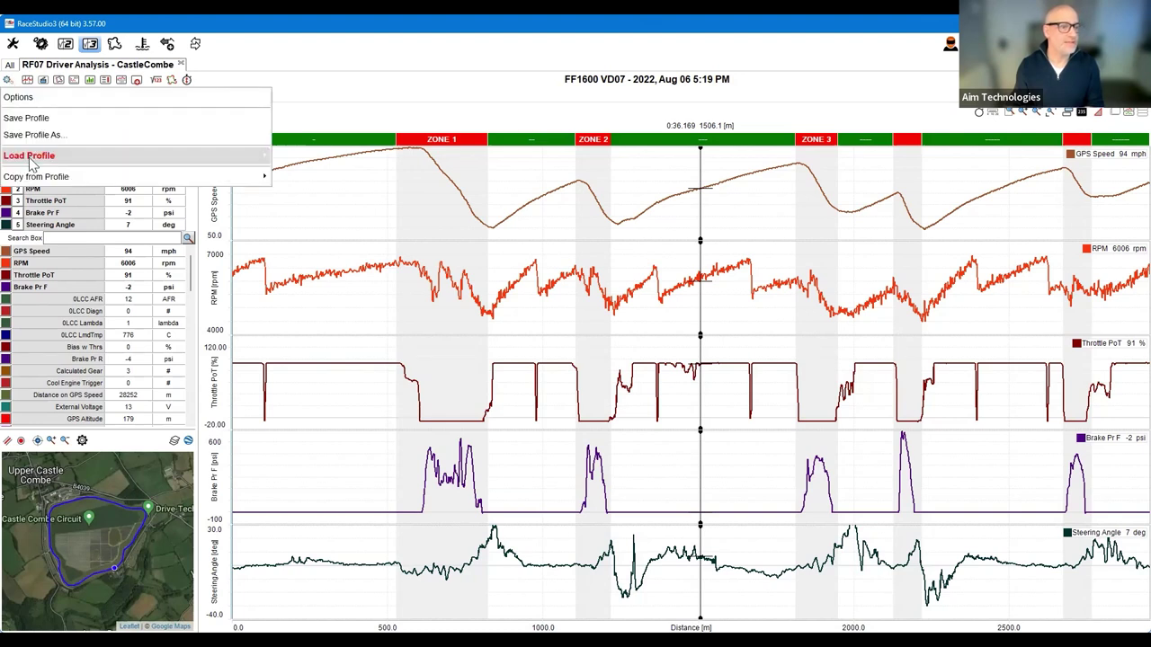
mouse_move(323, 186)
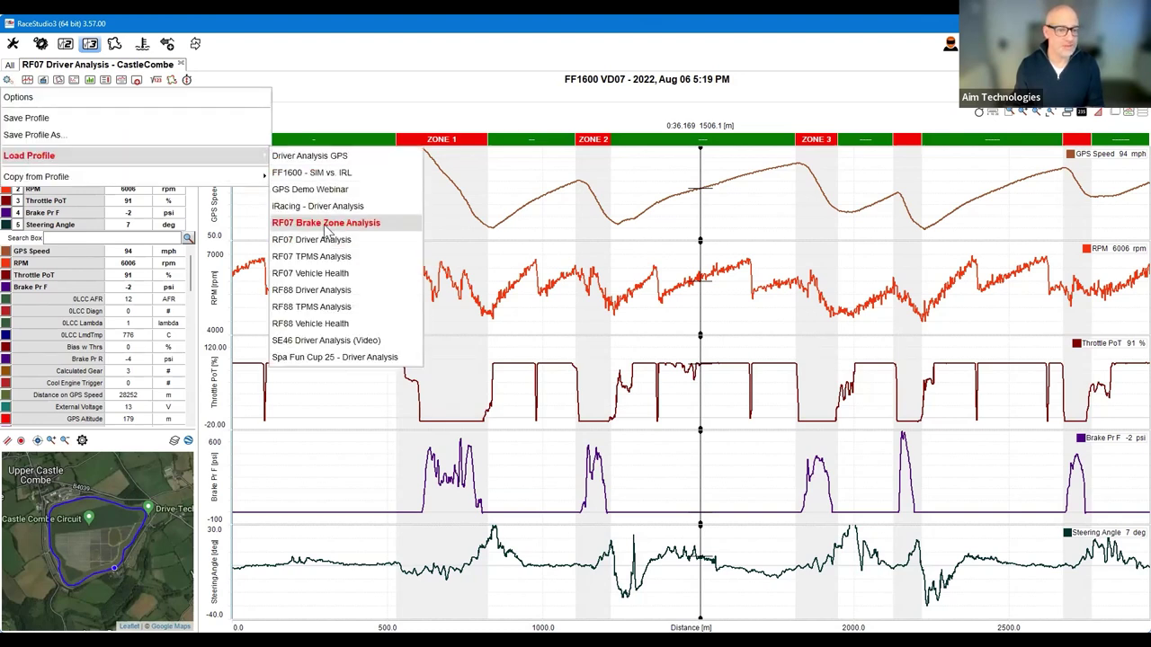
click(327, 225)
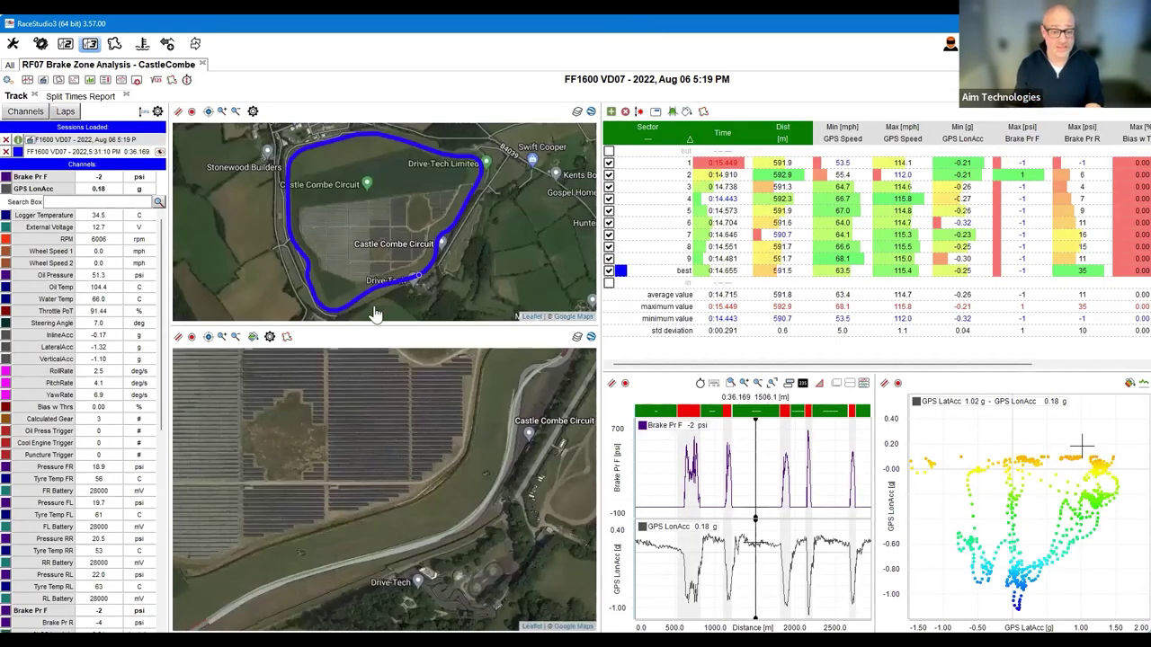
- Isolate brake ZONE 3 in the distance graph, report and maps, and show it within the surrounding circuit on the upper map
click(372, 413)
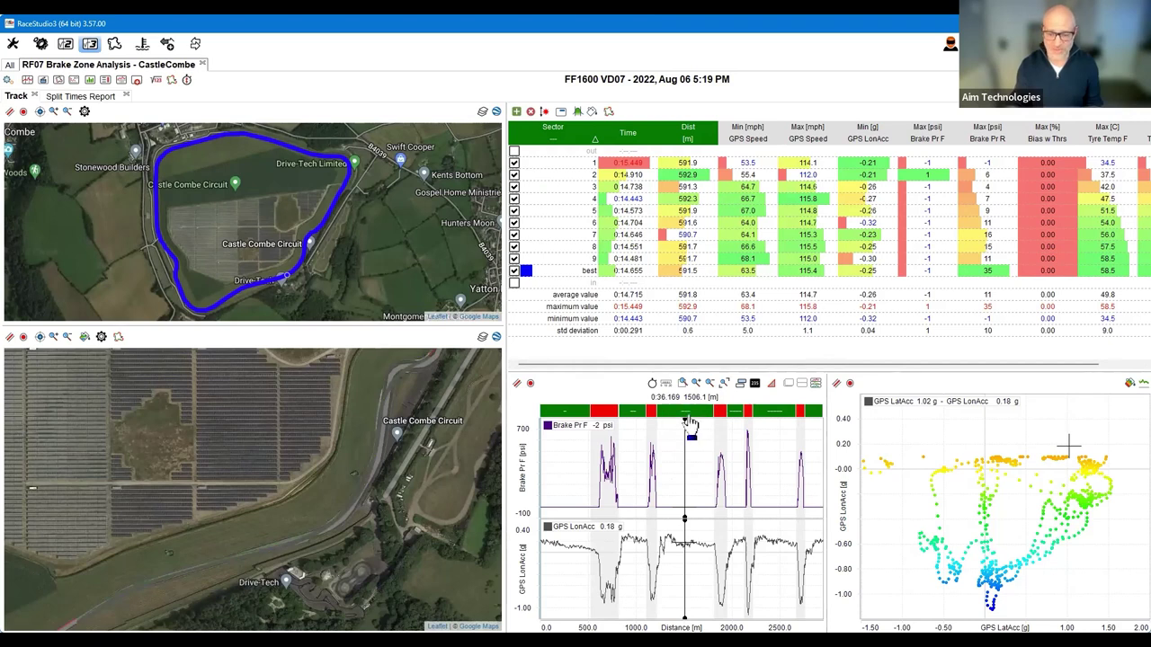
click(721, 413)
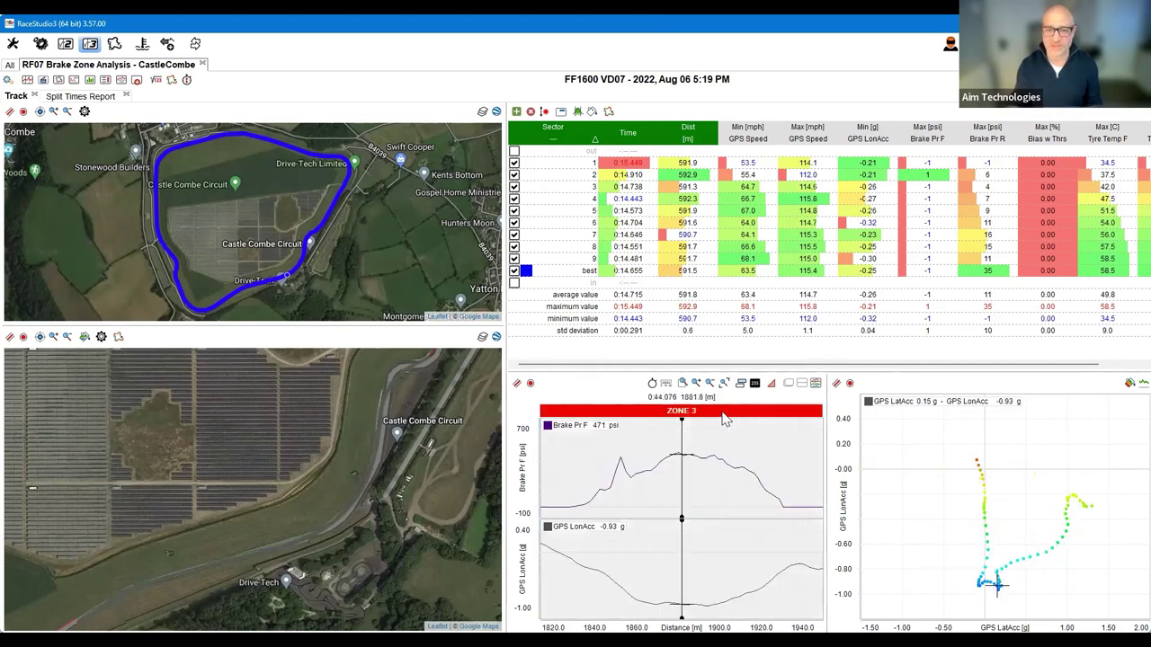
click(539, 174)
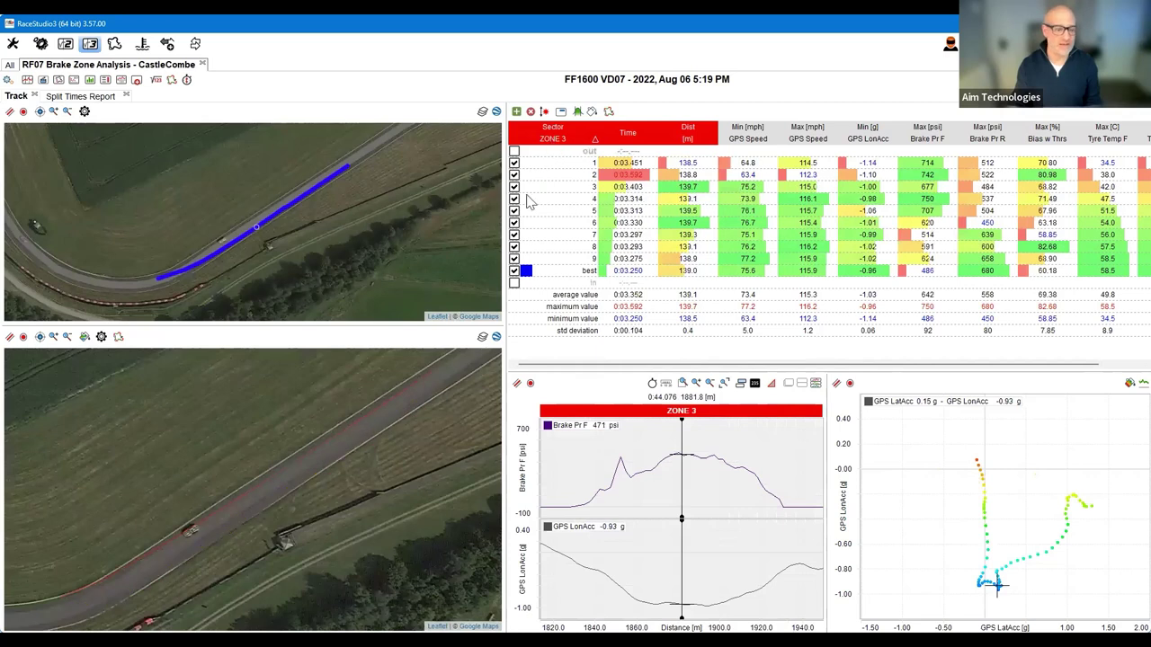
key(End)
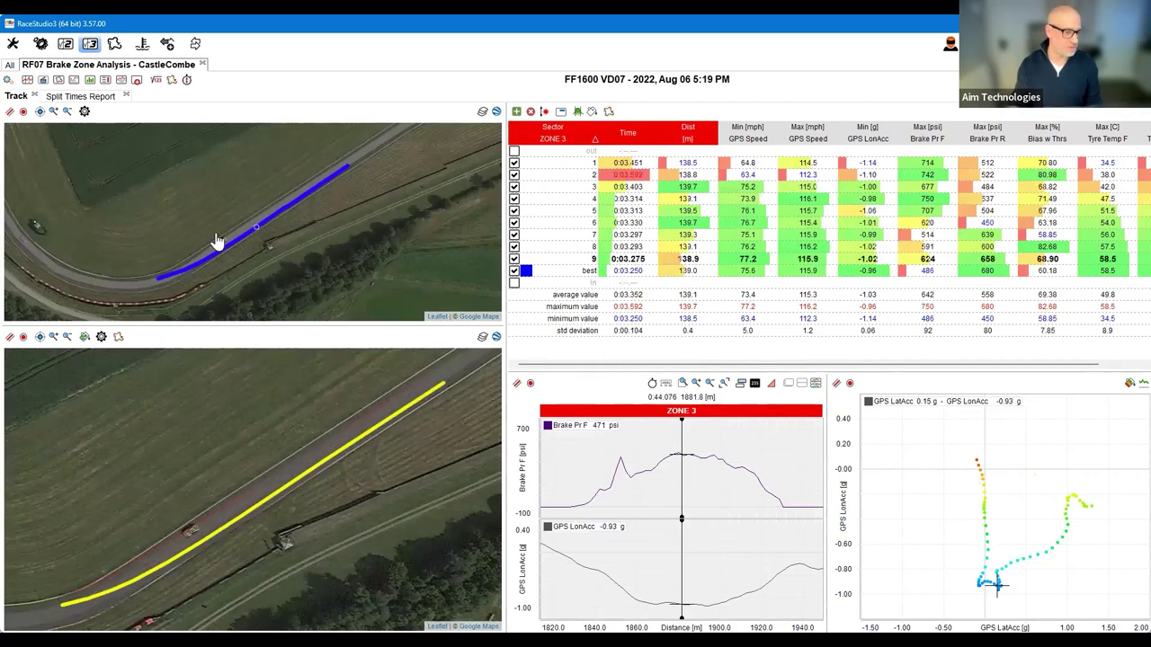
scroll(218, 239, down, 2)
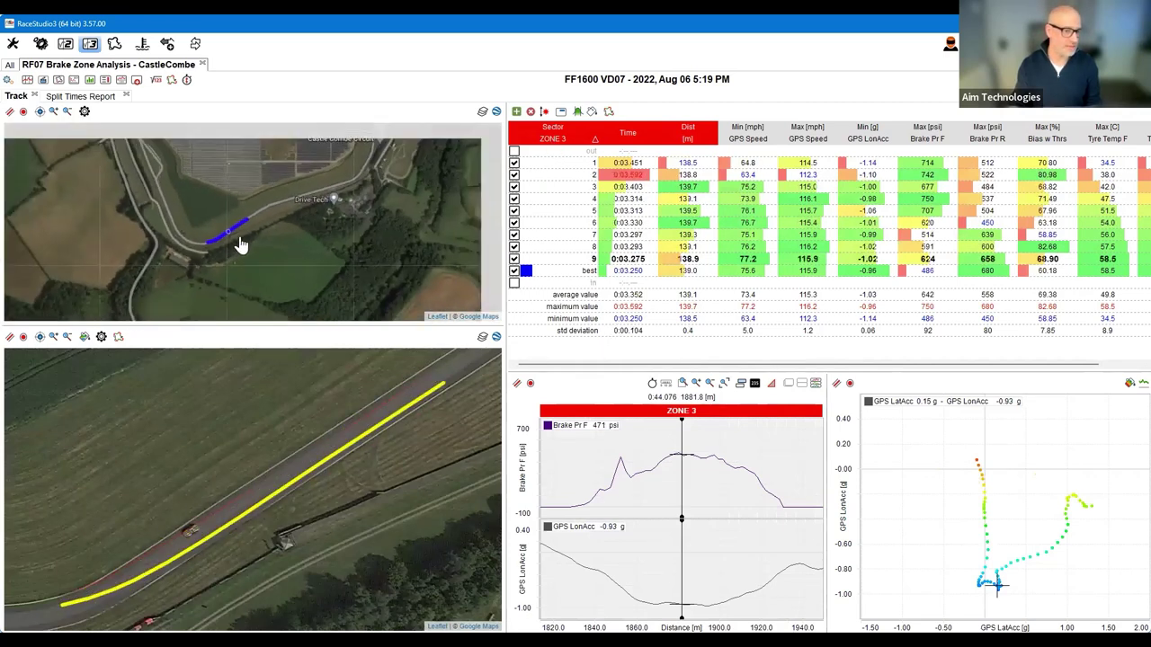
scroll(231, 241, down, 1)
drag(292, 251, 346, 279)
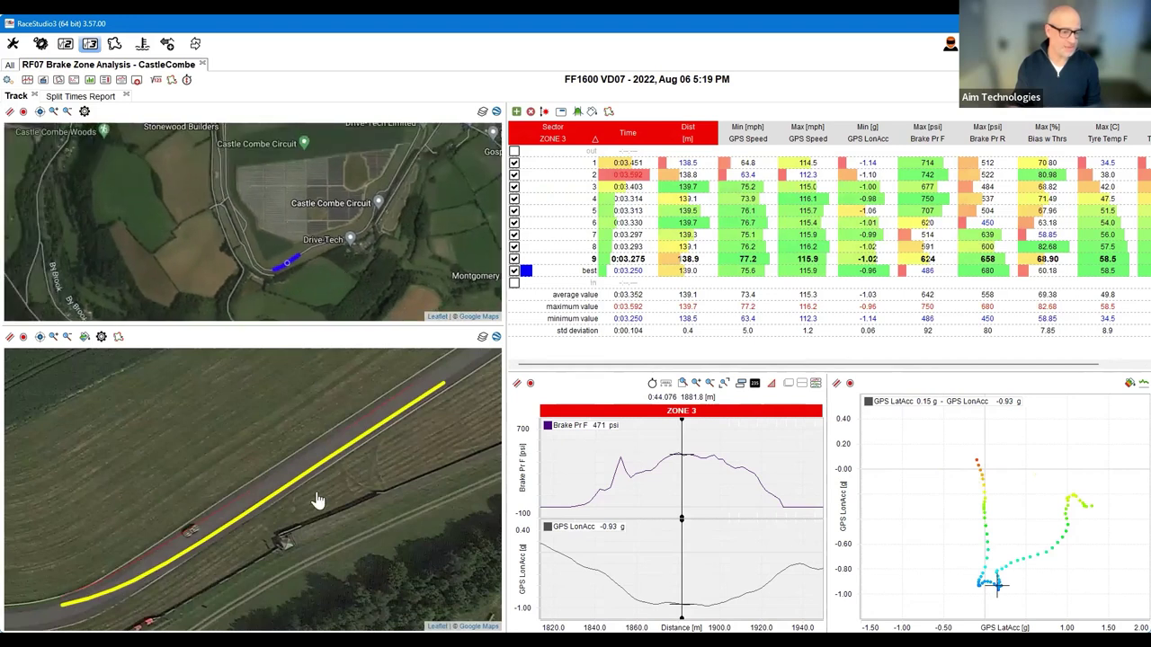
- Examine each lap's ZONE 3 driving line, distance, sector time, minimum GPS speed and brake pressures by highlighting rows of the sector report
key(Home)
key(Down)
key(Down)
key(Down)
key(Down)
key(Down)
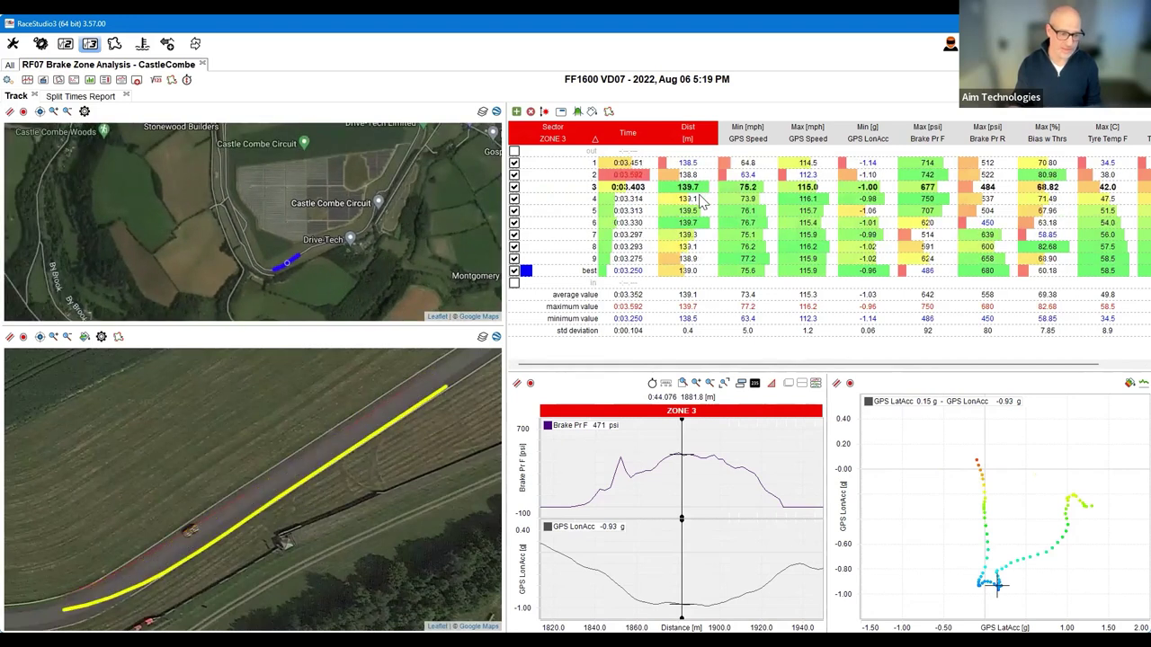
key(Up)
key(Up)
key(Up)
key(Down)
key(Down)
key(Down)
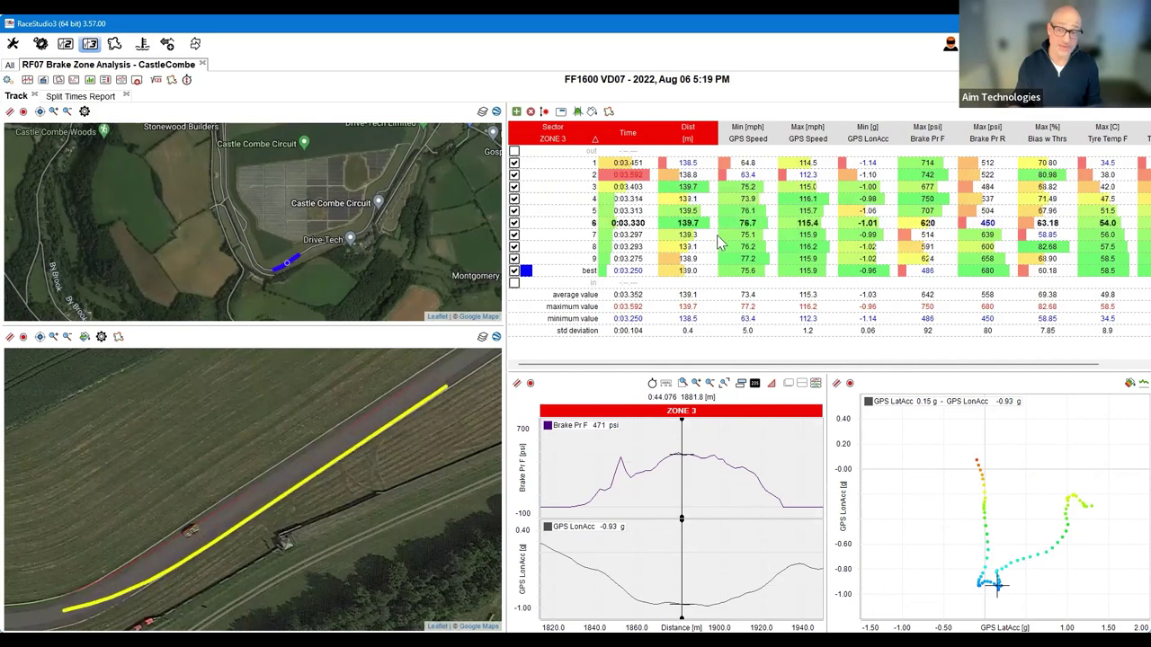
key(Down)
key(Down)
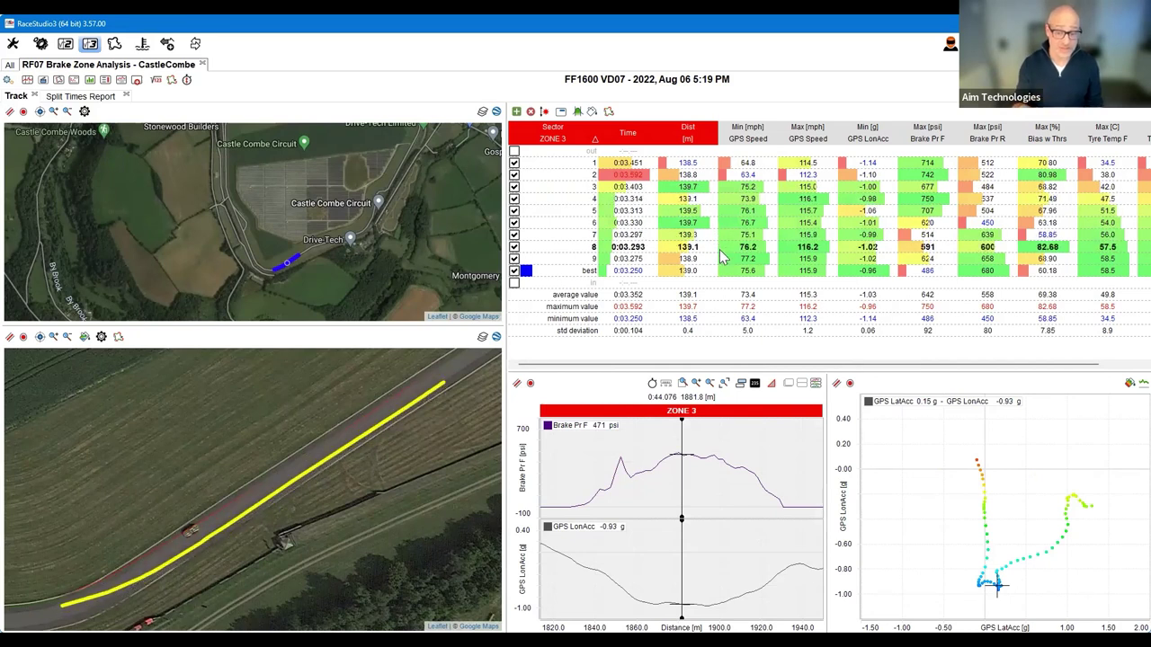
key(Up)
key(Down)
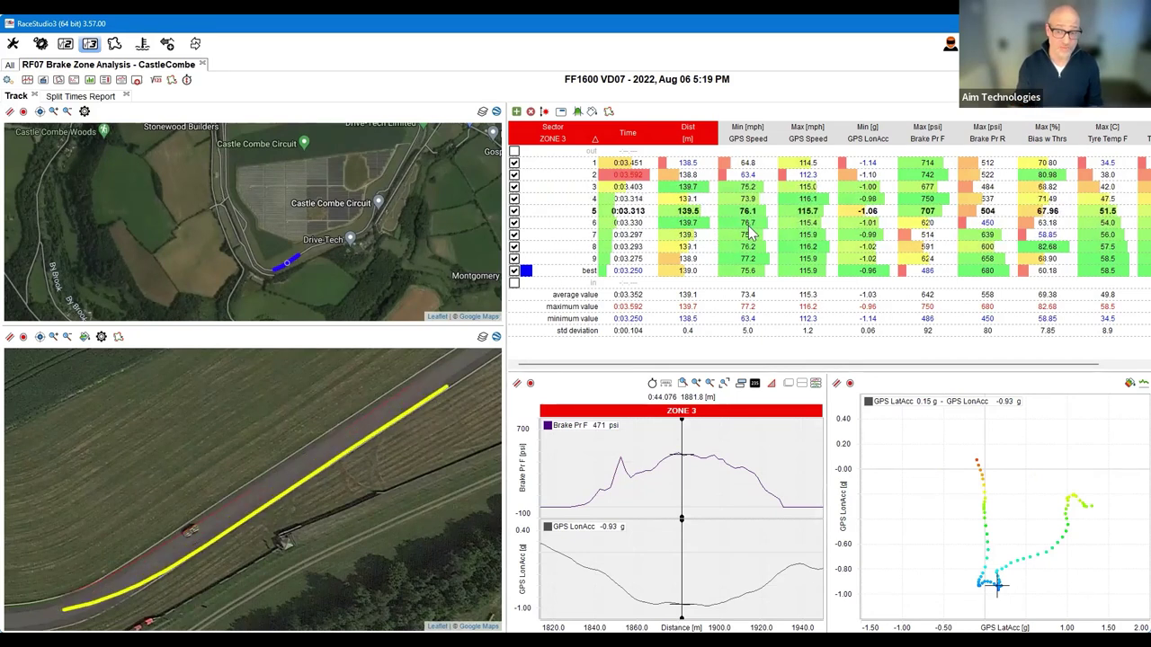
key(Down)
key(Down)
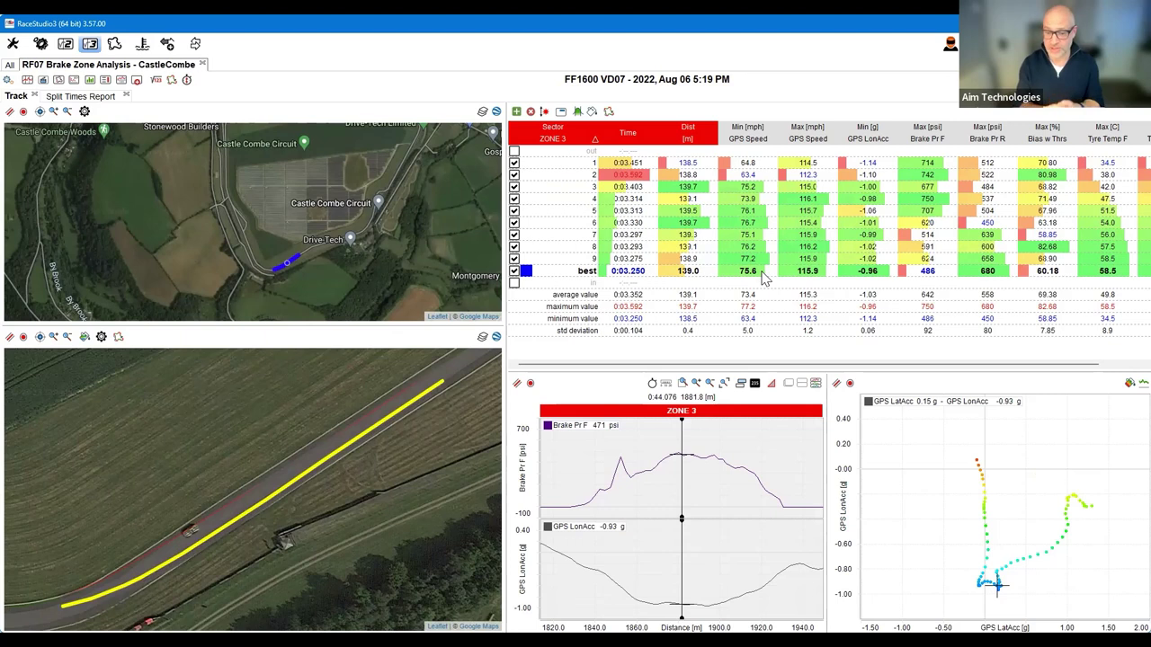
key(Up)
key(Up)
key(Up)
key(Up)
key(Up)
key(Up)
key(Up)
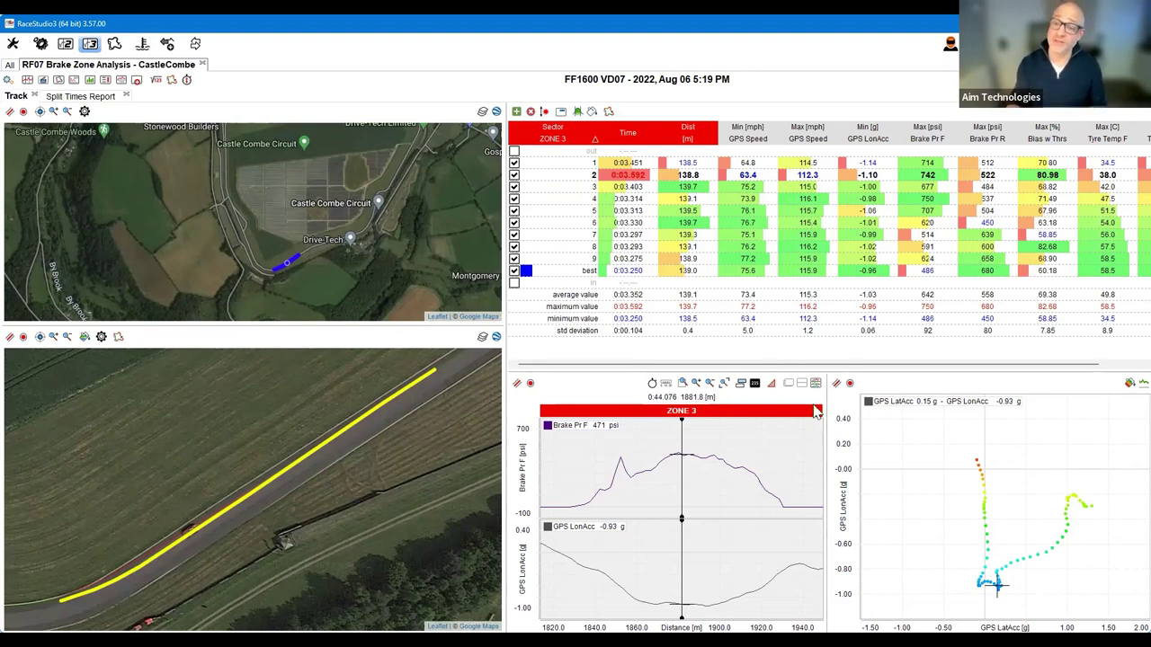
key(Up)
key(Up)
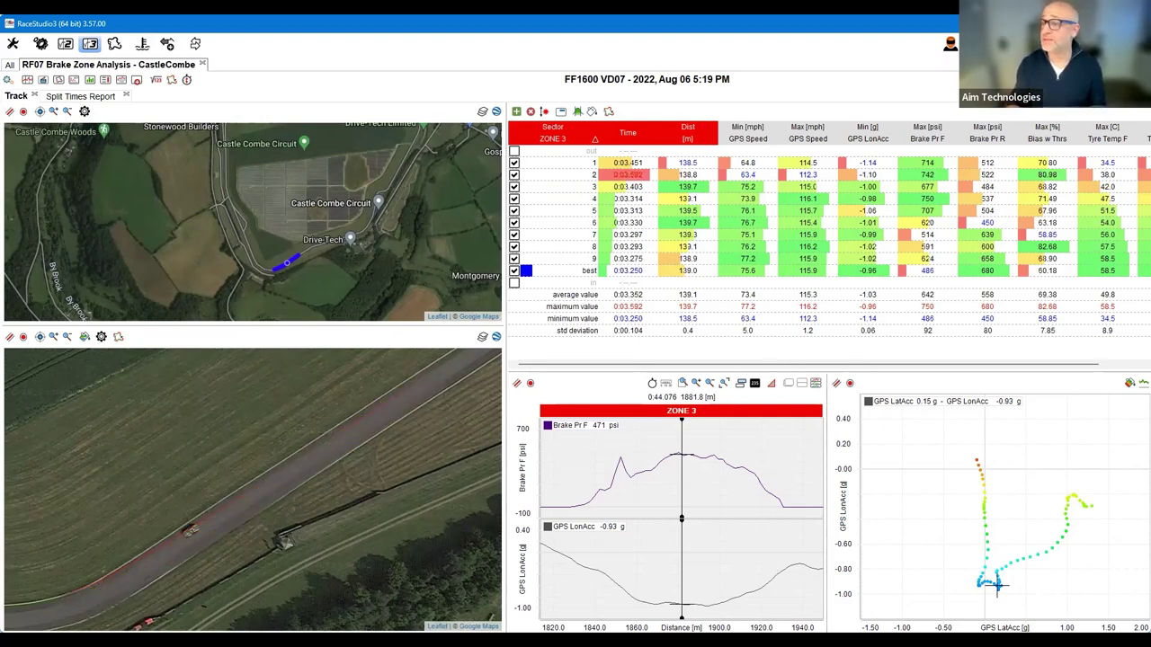
- Load laps 4, 5, 8 and 9 alongside the best lap and isolate brake ZONE 4 in the distance graph
right_click(1110, 131)
click(1074, 146)
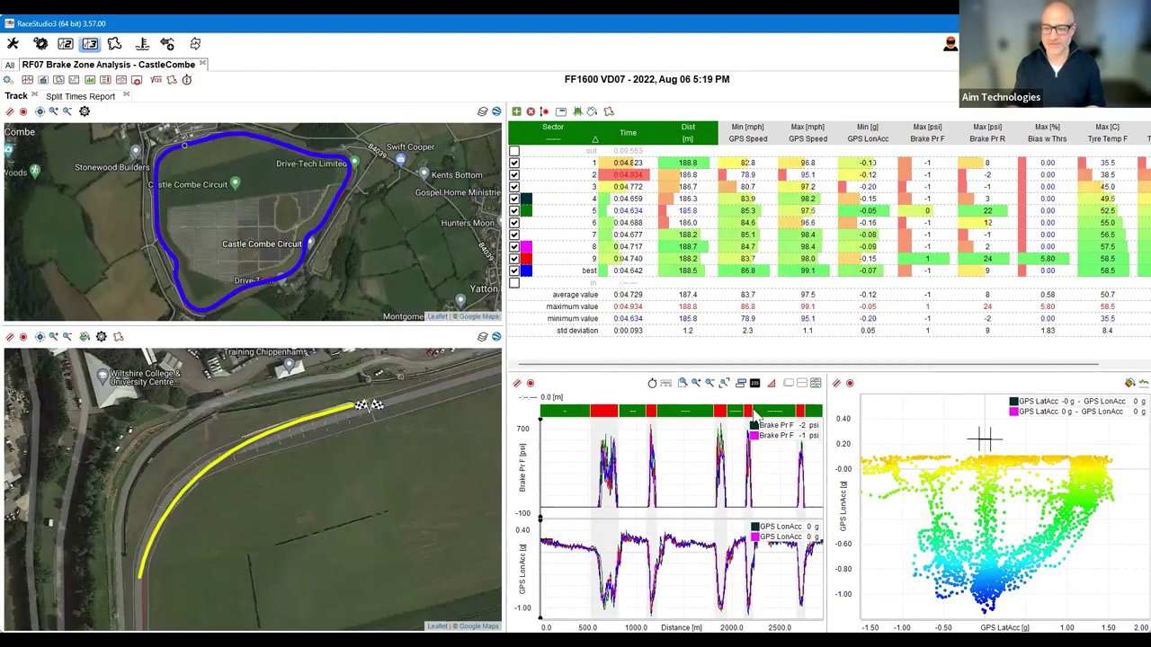
click(748, 415)
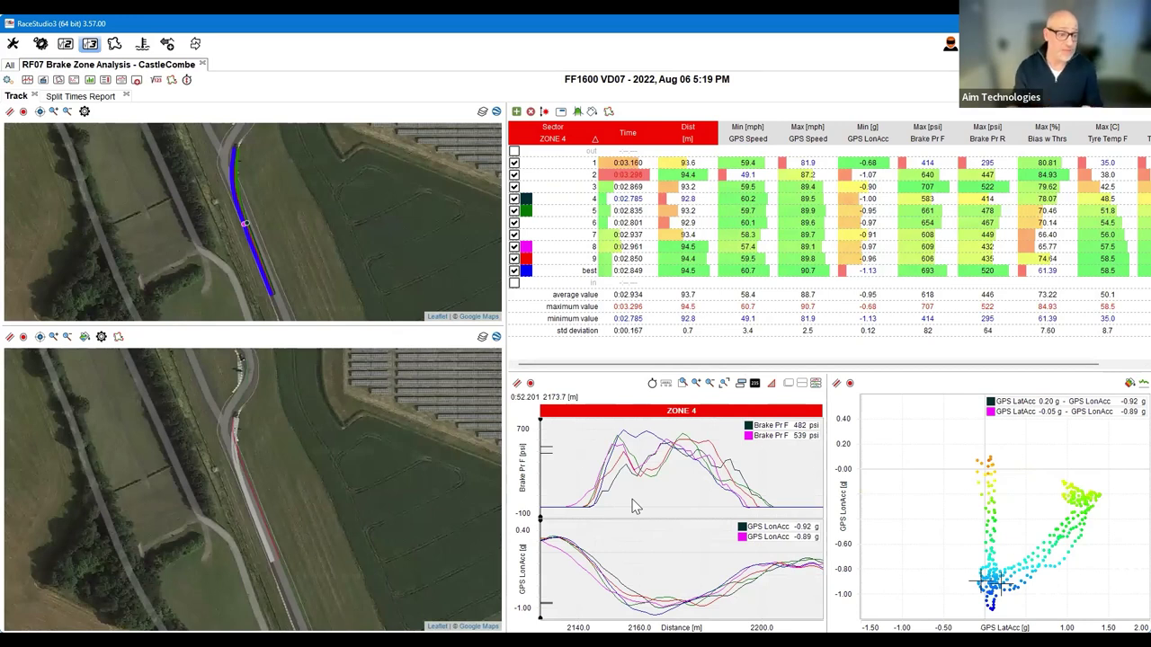
- Examine the overlaid driving lines through ZONE 4 on the upper track map and the tyre temperature columns of the sector report
scroll(251, 208, up, 1)
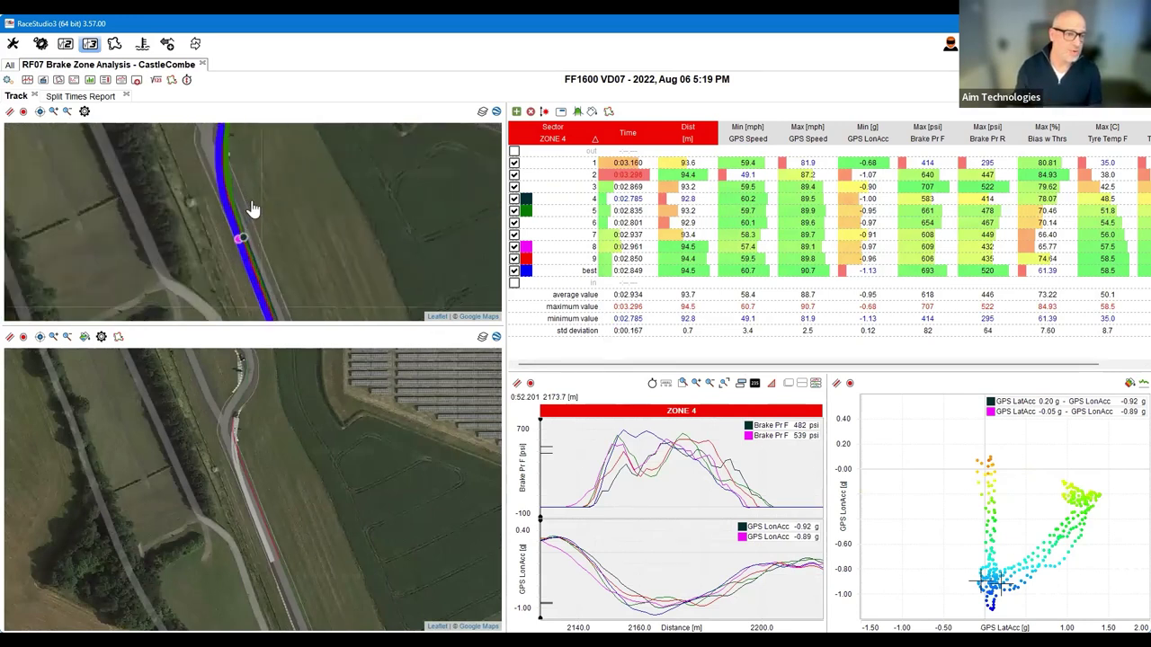
scroll(321, 268, up, 3)
scroll(310, 224, down, 2)
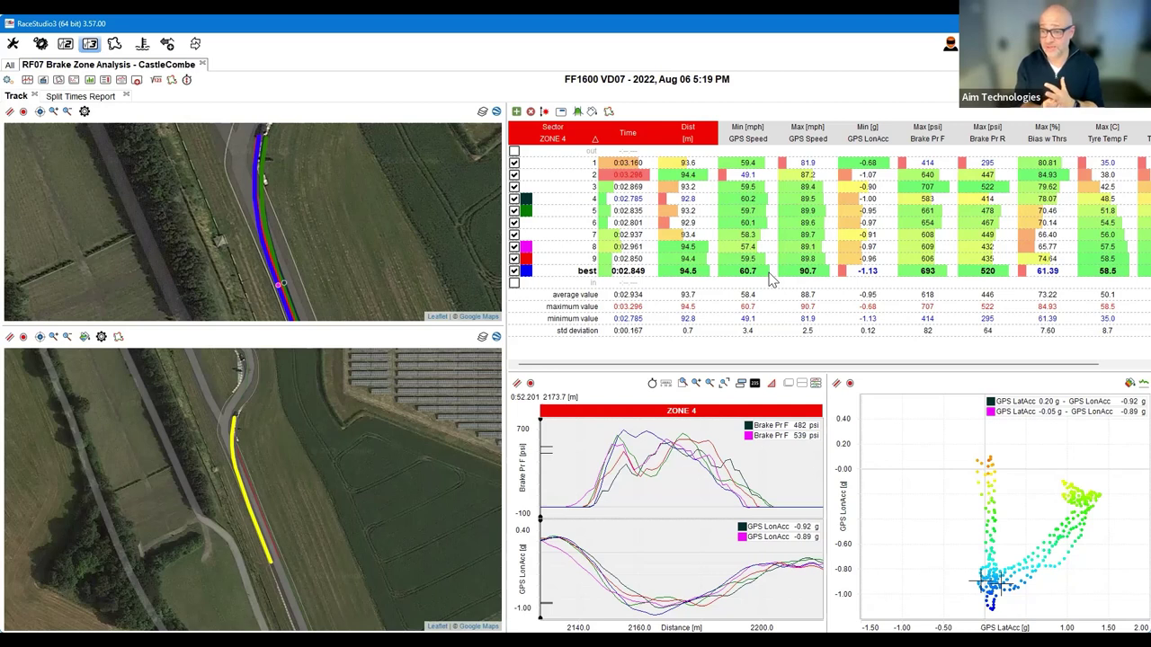
drag(992, 367, 1057, 367)
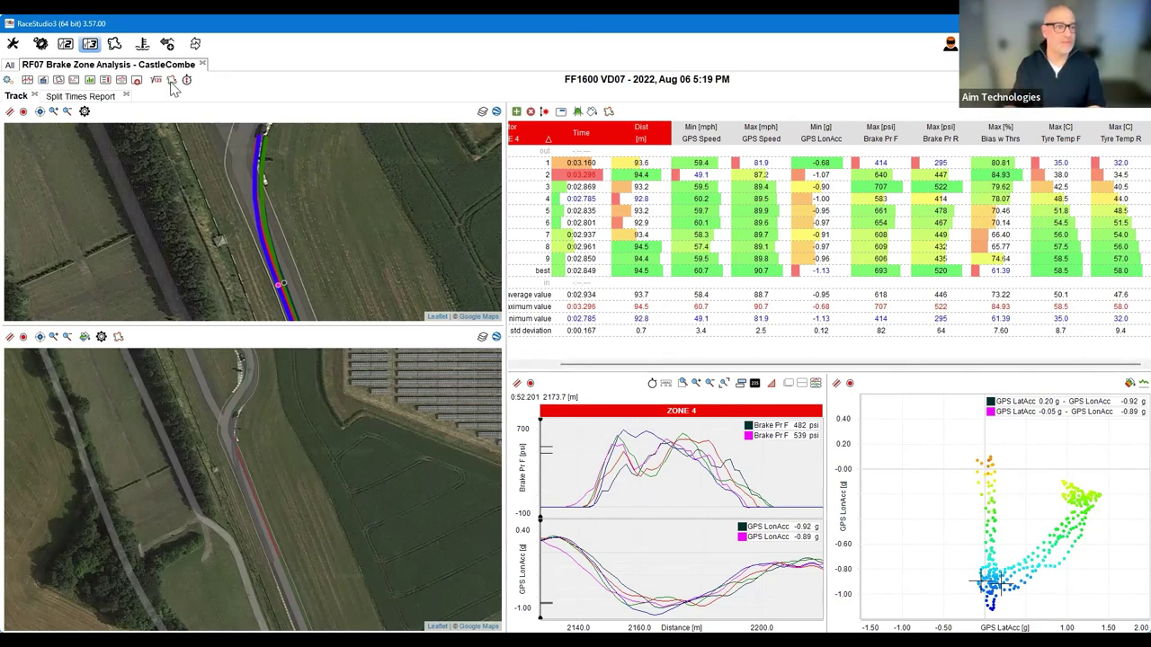
- Review the clone option for CastleCombe - RS3 Splits and preview the CastleCombeBrakeZone division, leaving the sectors selector without changes
double_click(357, 317)
click(395, 241)
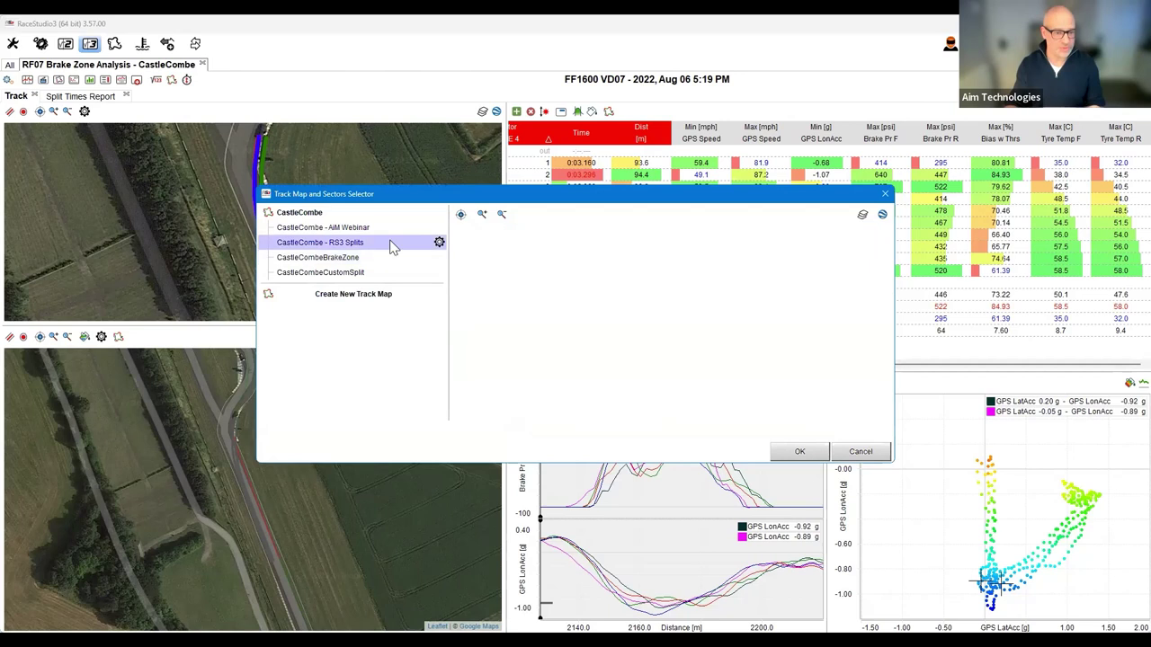
click(441, 242)
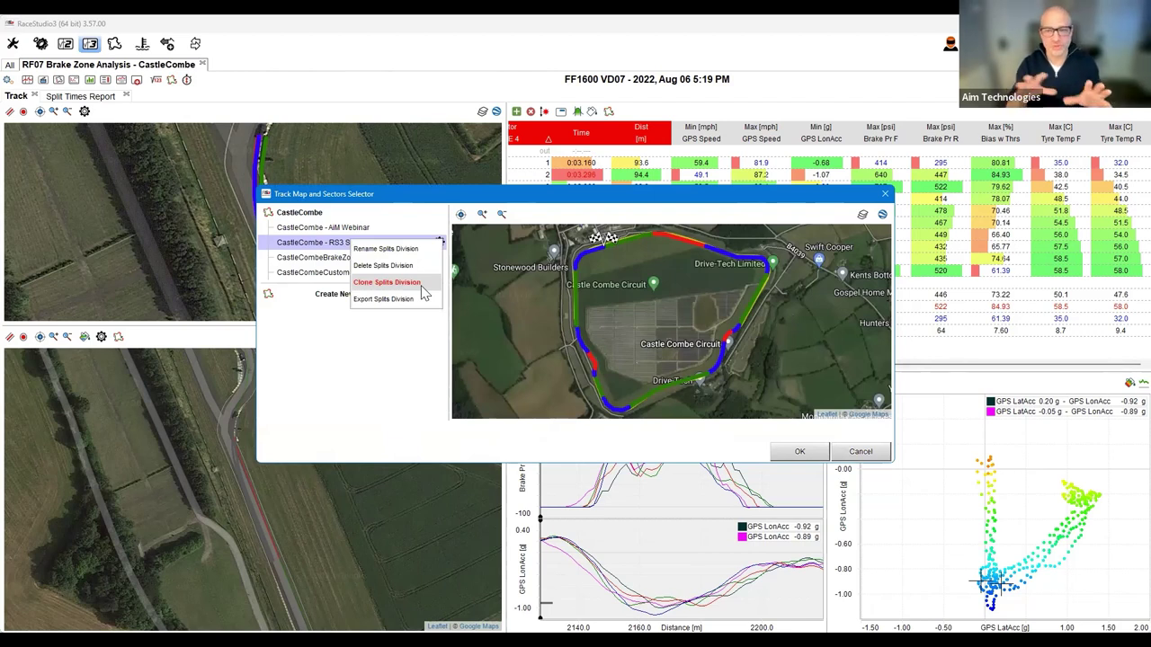
click(318, 258)
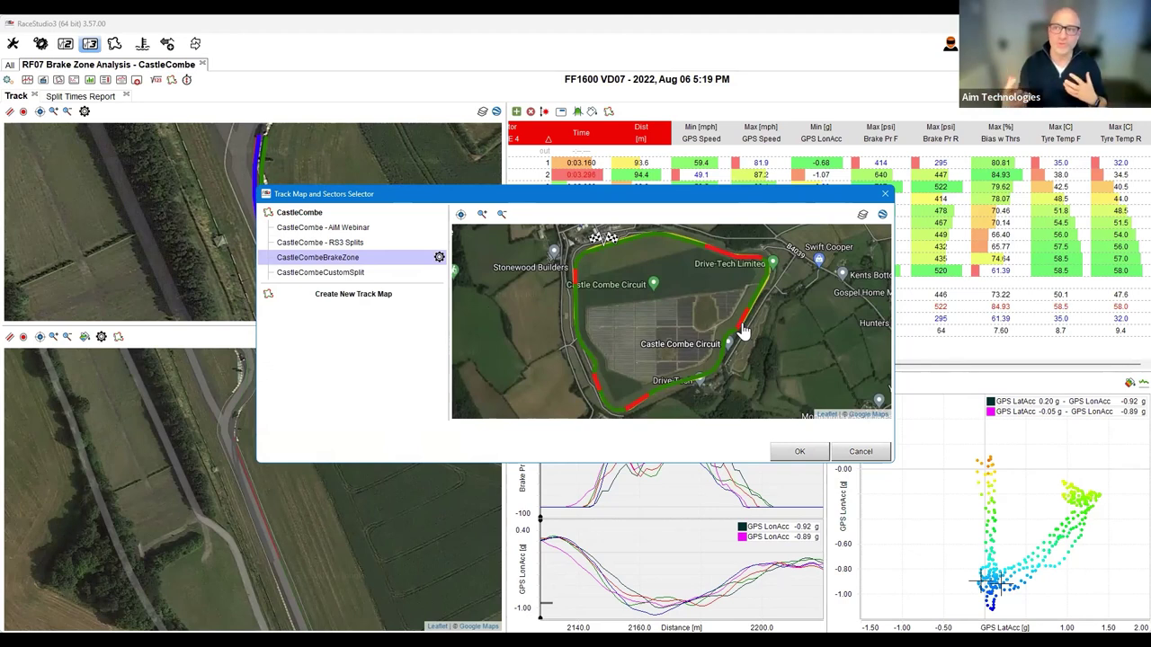
click(860, 452)
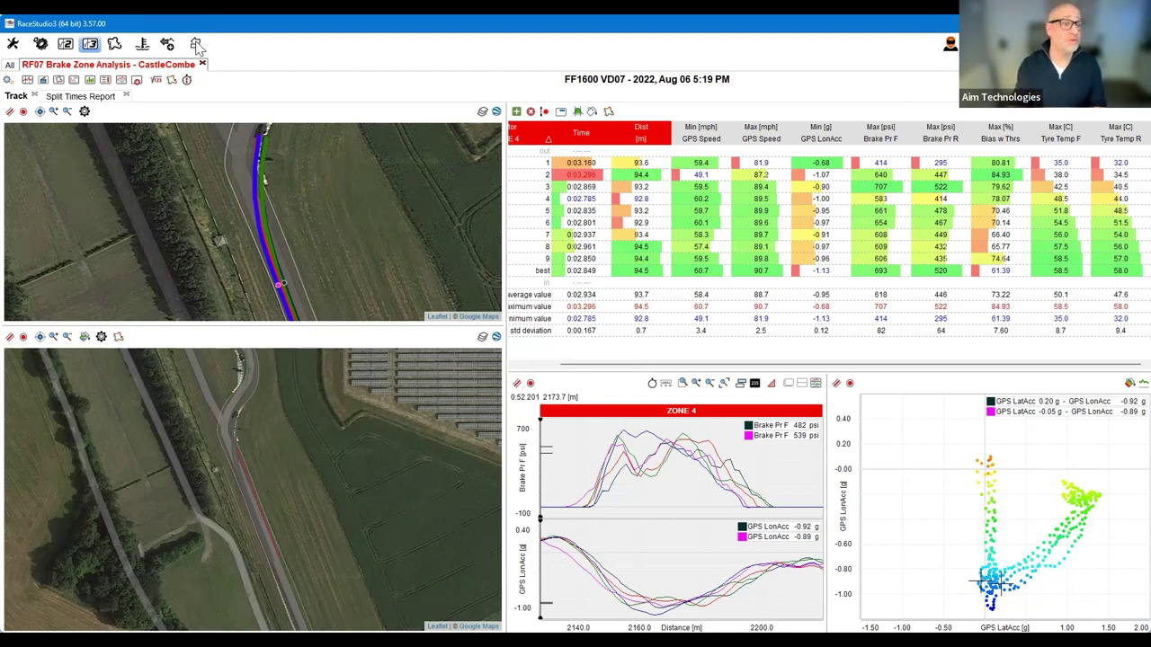
- Close the CastleCombe analysis and open the 2022, November 04 SilverstnNAT FF1600 session for analysis
click(202, 65)
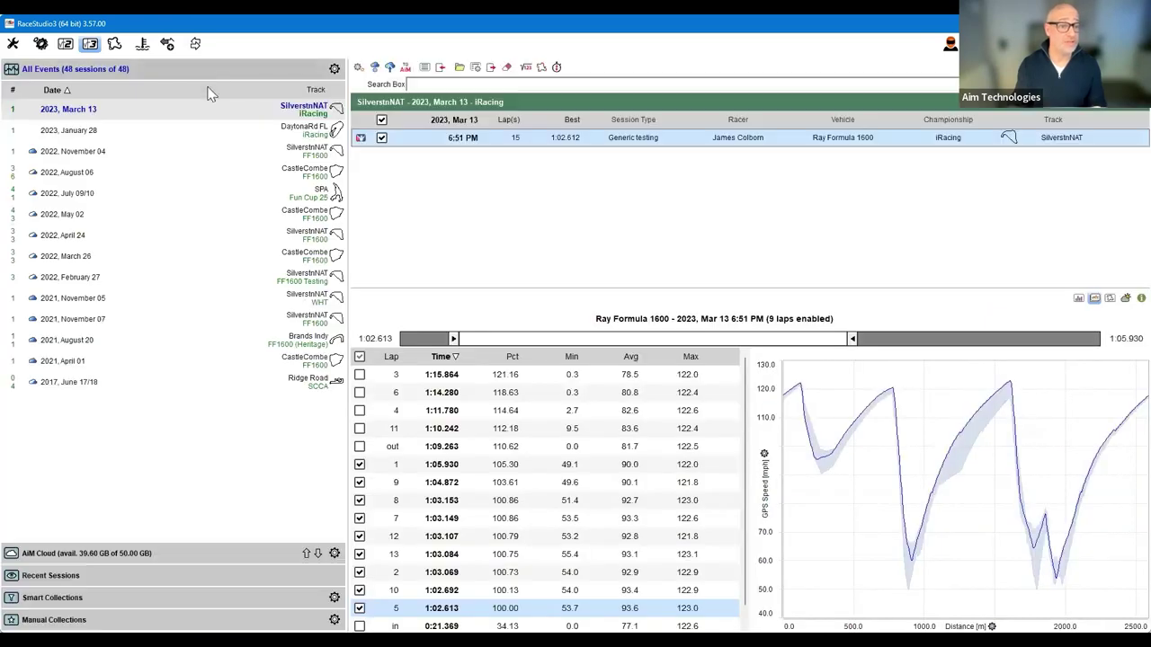
click(265, 154)
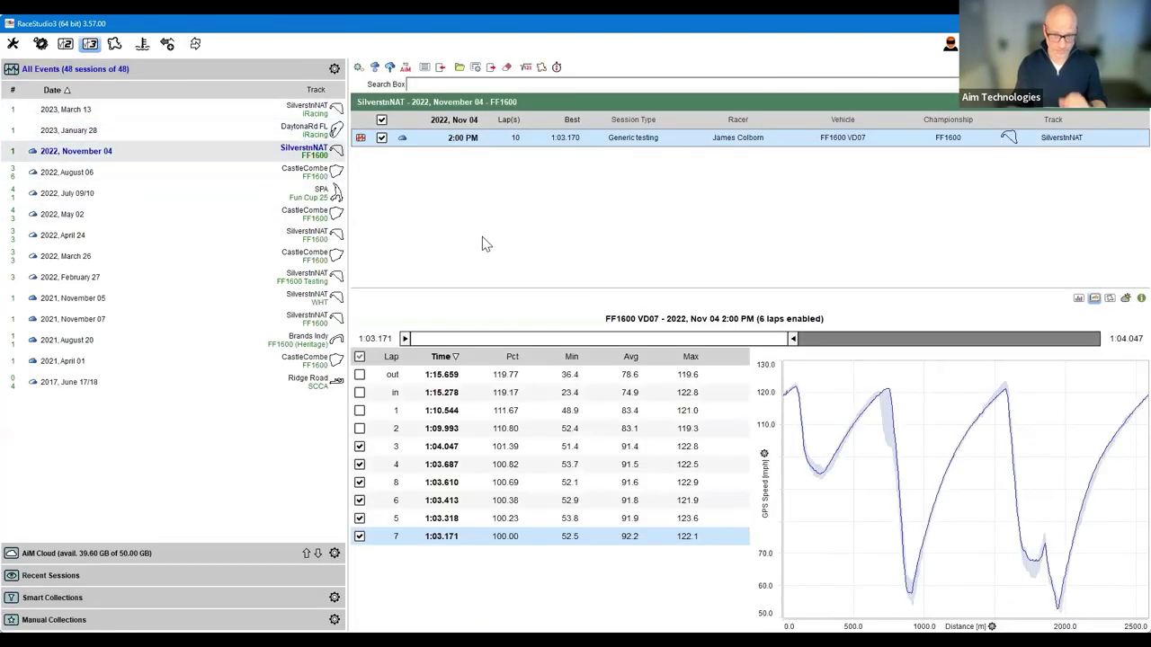
double_click(630, 142)
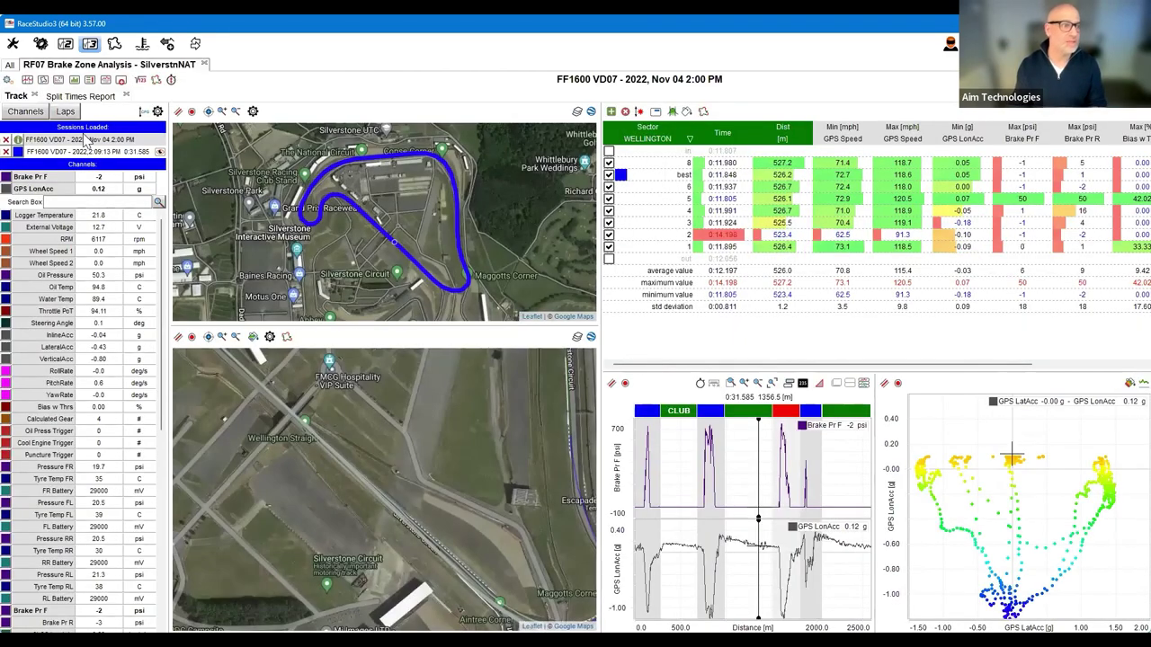
- Load the RF07 Driver Analysis profile for the SilverstnNAT session
click(8, 79)
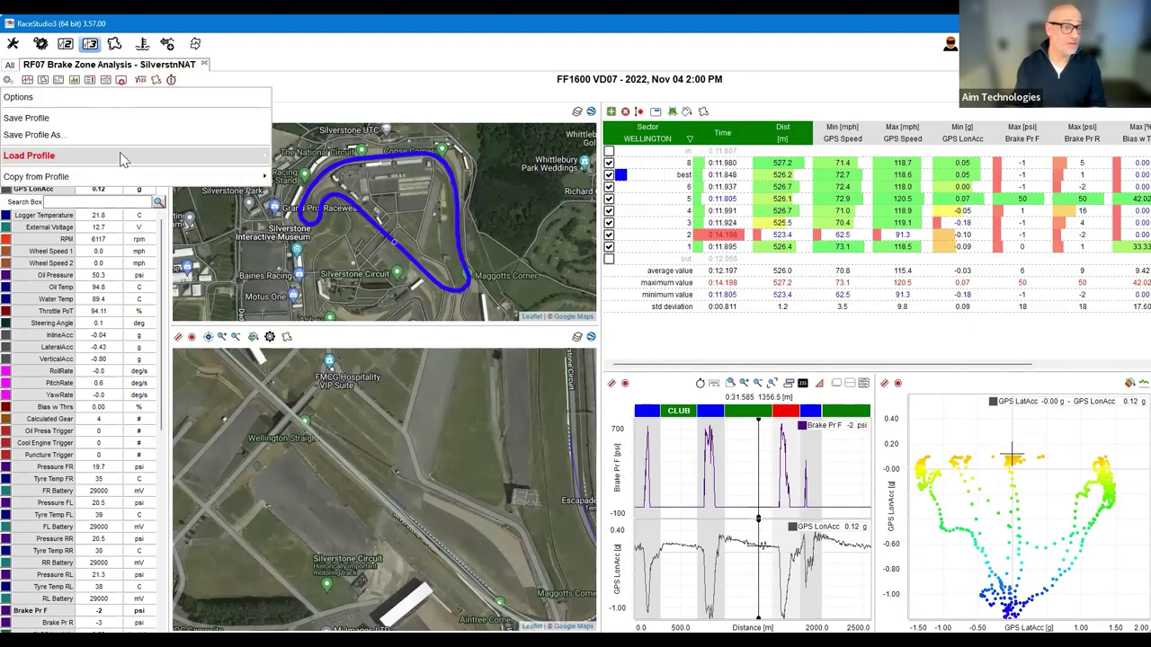
mouse_move(123, 159)
click(351, 241)
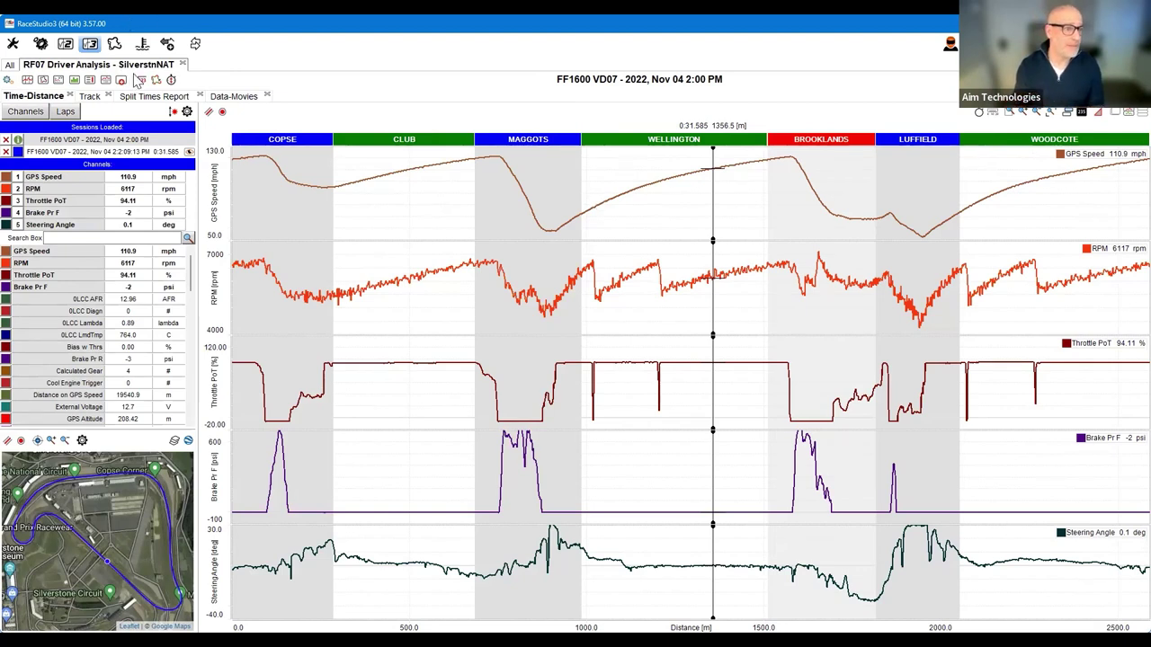
- Clone the SilverstnNAT - RS3 Splits division as SilverstnNAT - Intermediates and apply the track choice to all sessions run that day
click(161, 80)
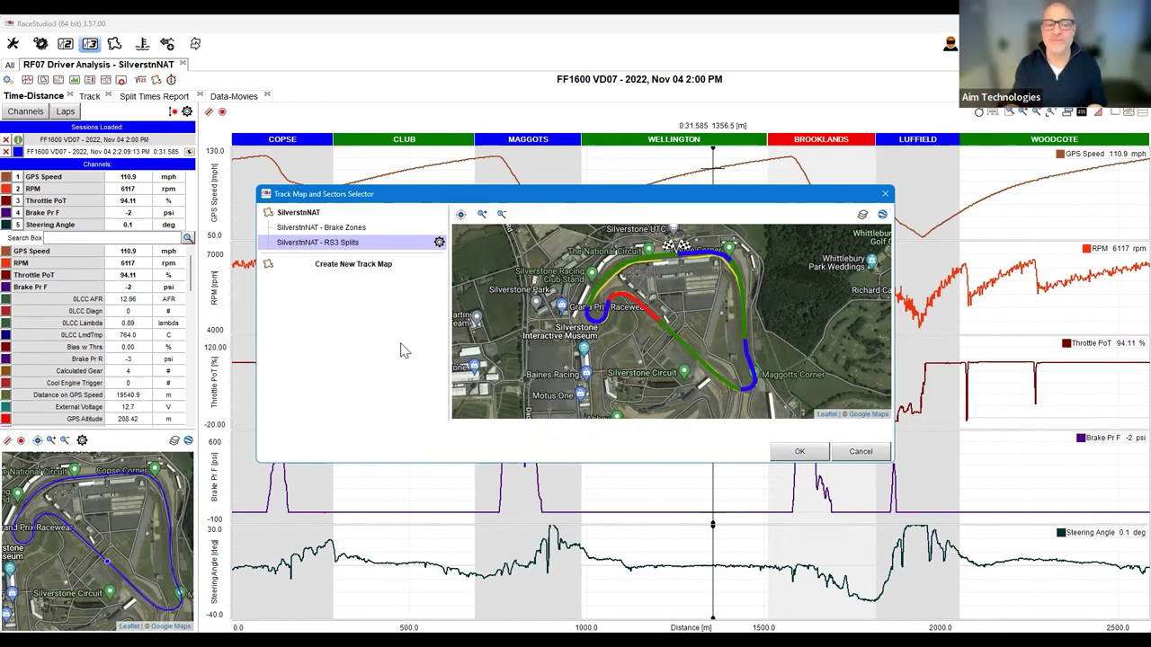
click(440, 243)
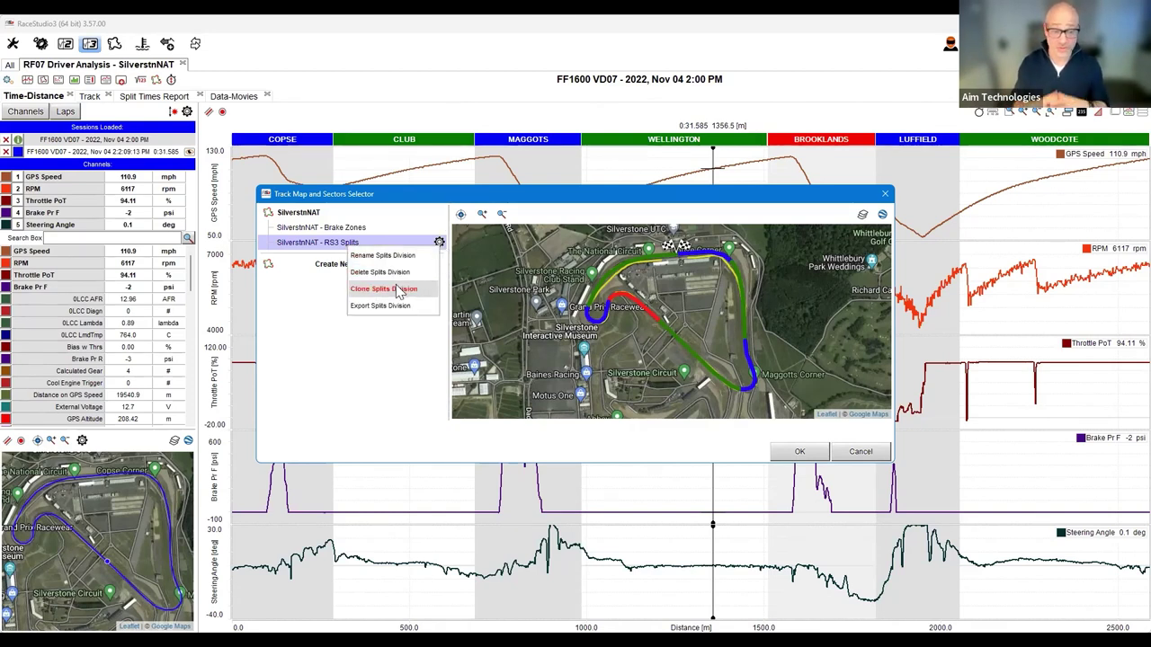
click(387, 289)
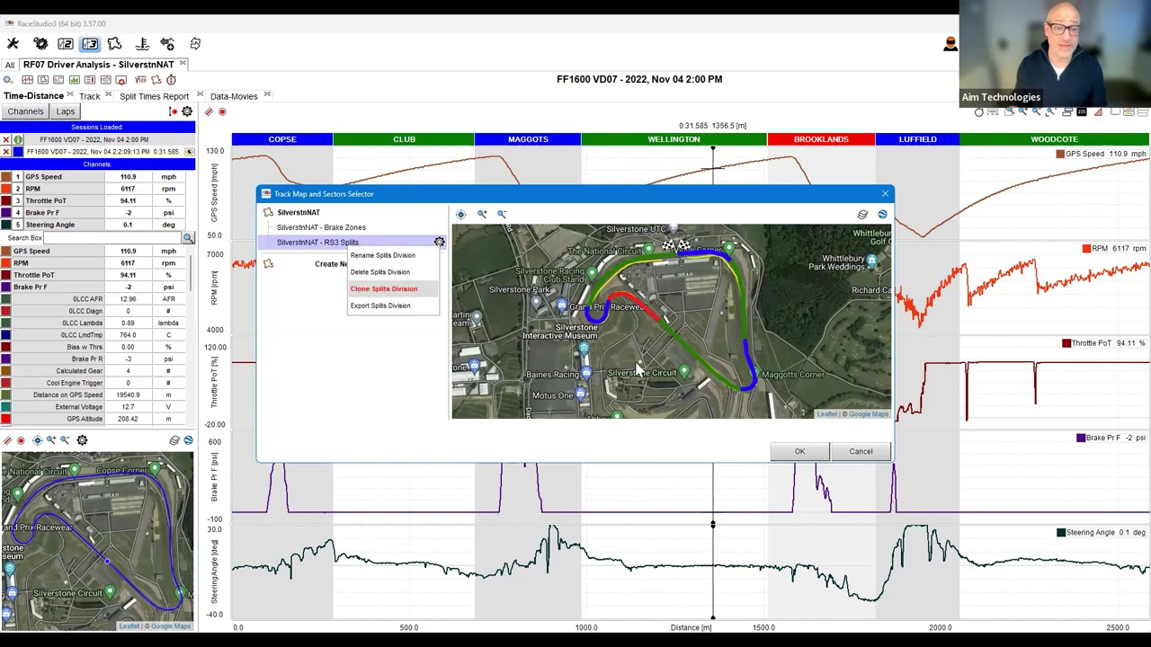
click(511, 310)
shift+click(590, 313)
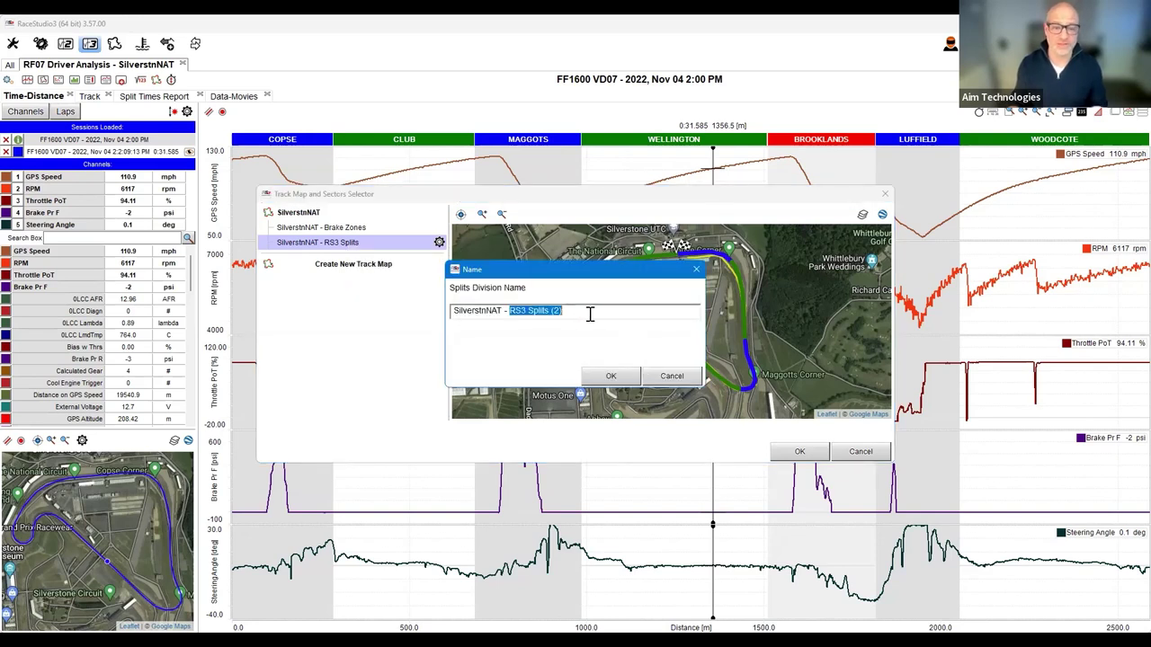
text(Intermed)
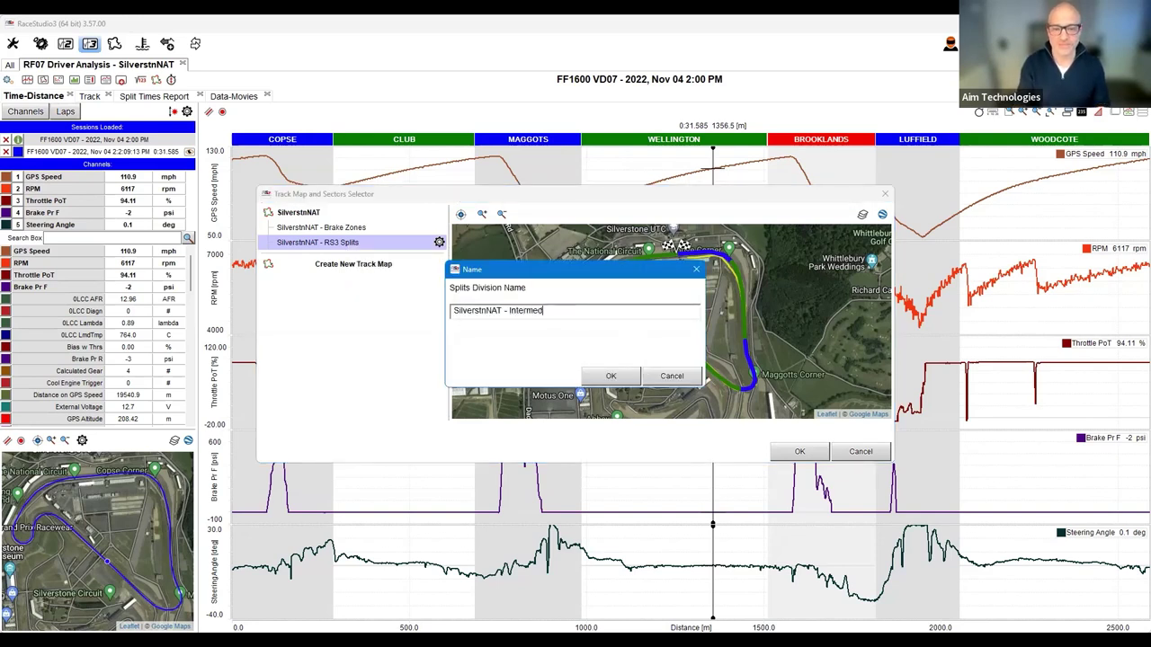
text(iates)
click(612, 377)
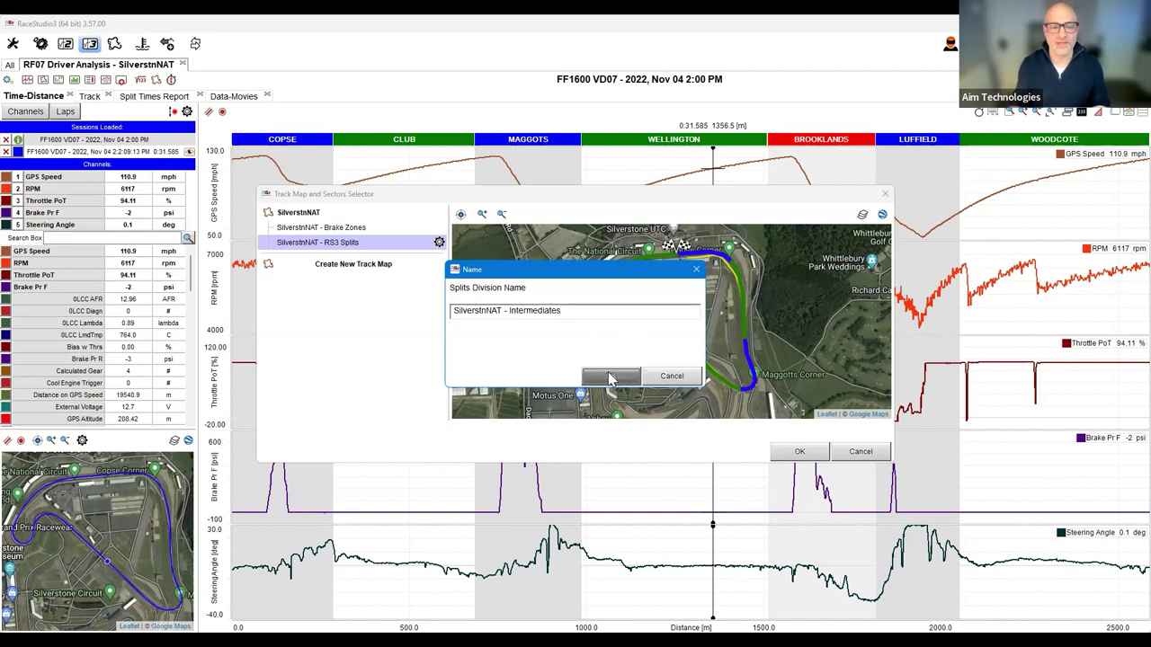
click(803, 458)
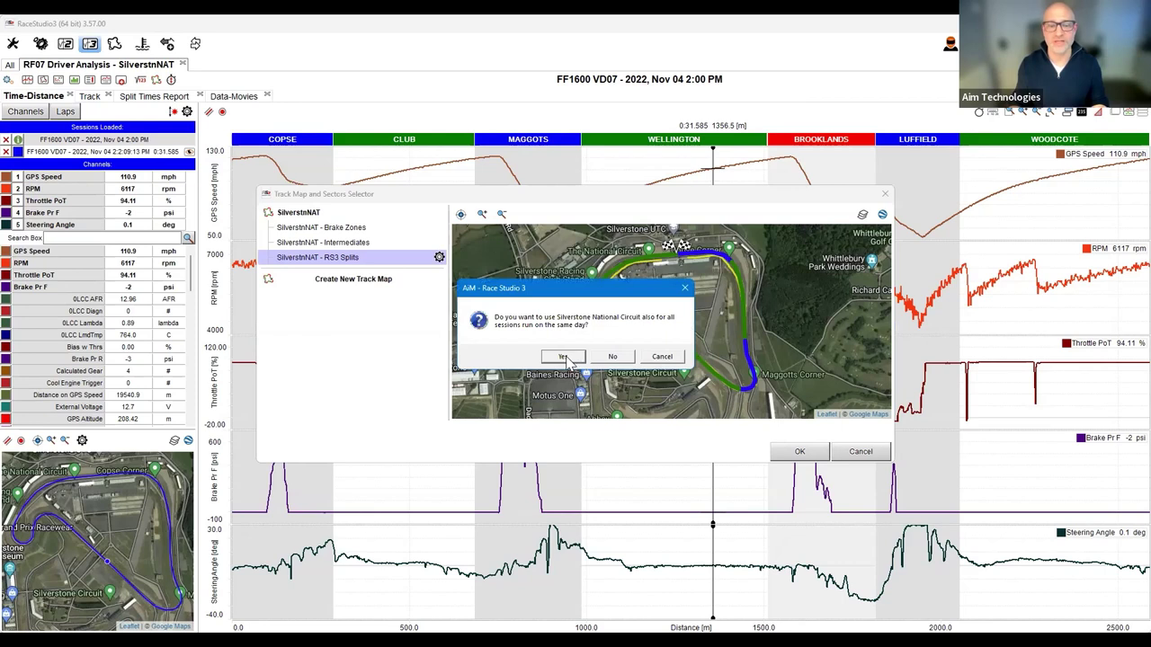
click(564, 358)
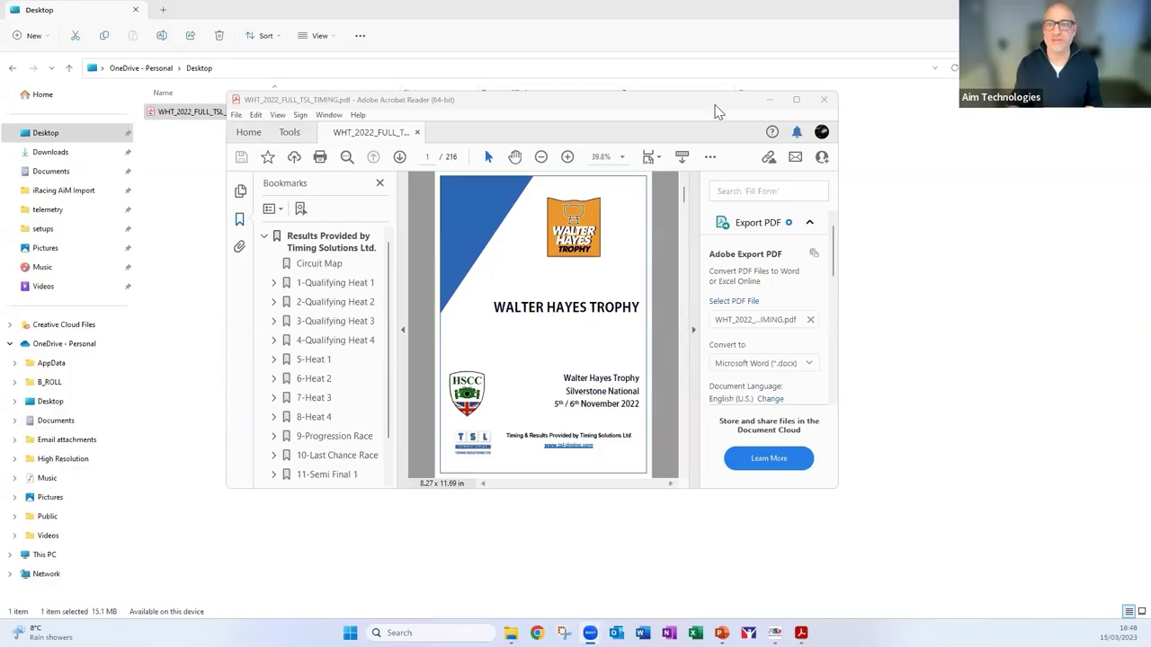
- Enlarge WHT_2022_FULL_TSL_TIMING.pdf and look up the I1 and I2 intermediate distances on its Silverstone National circuit map page
click(707, 106)
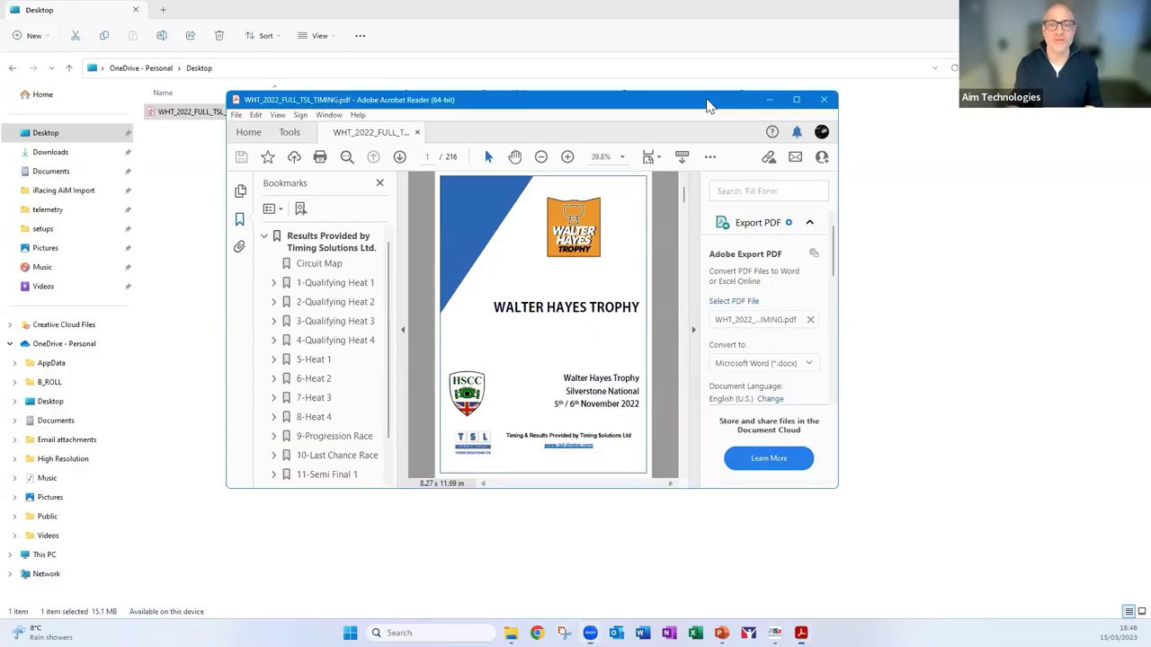
drag(688, 110, 700, 99)
double_click(700, 99)
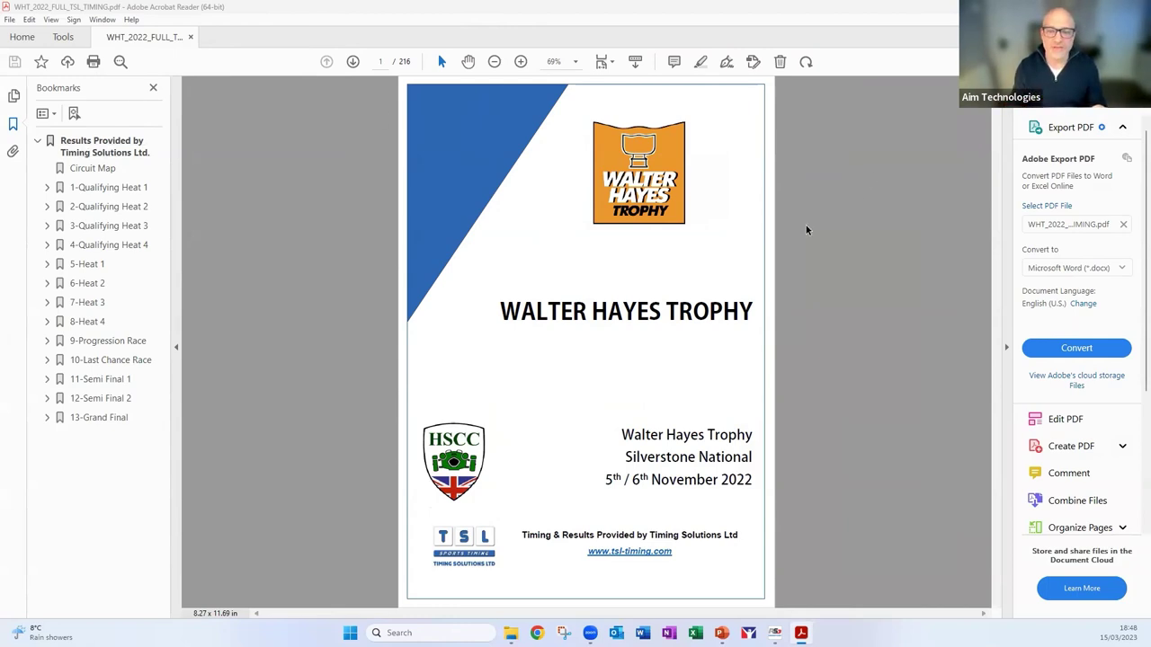
scroll(697, 283, down, 10)
scroll(699, 284, down, 1)
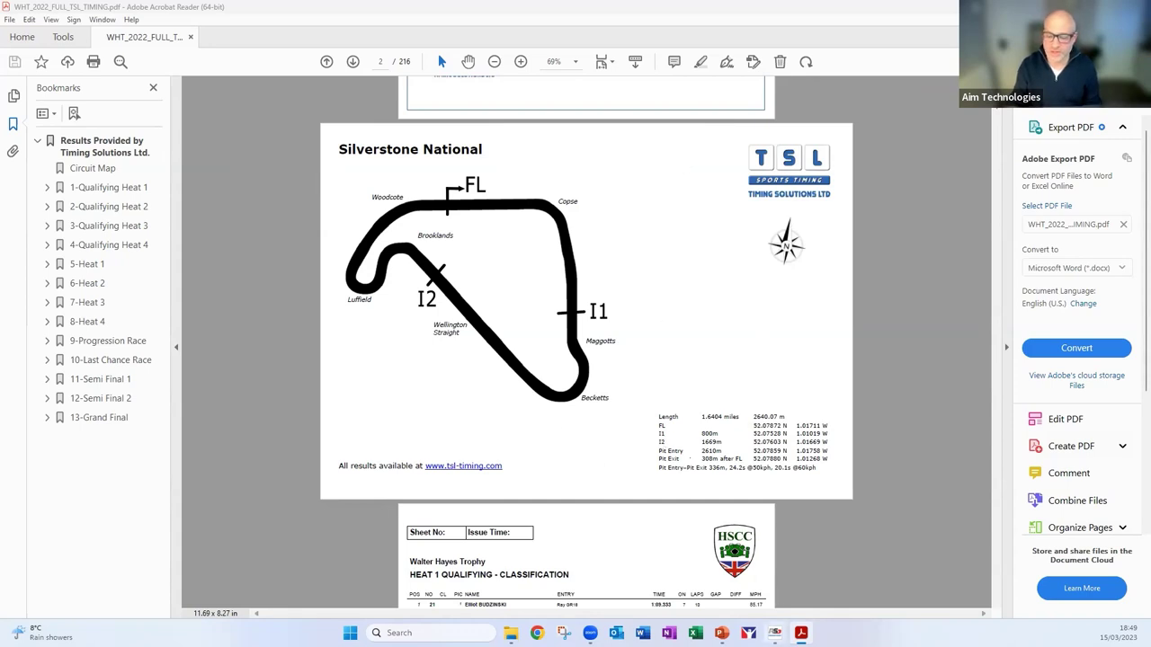
- Switch back to RaceStudio3, unlock splits management in the time-distance graph and remove all existing splits
click(774, 632)
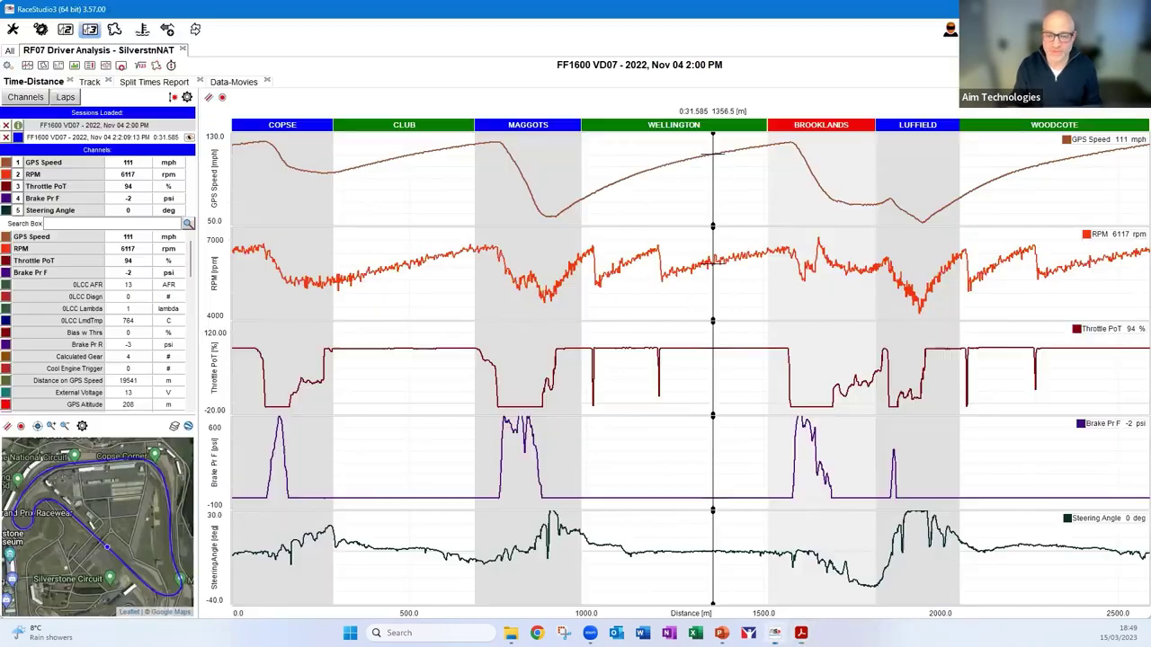
right_click(447, 131)
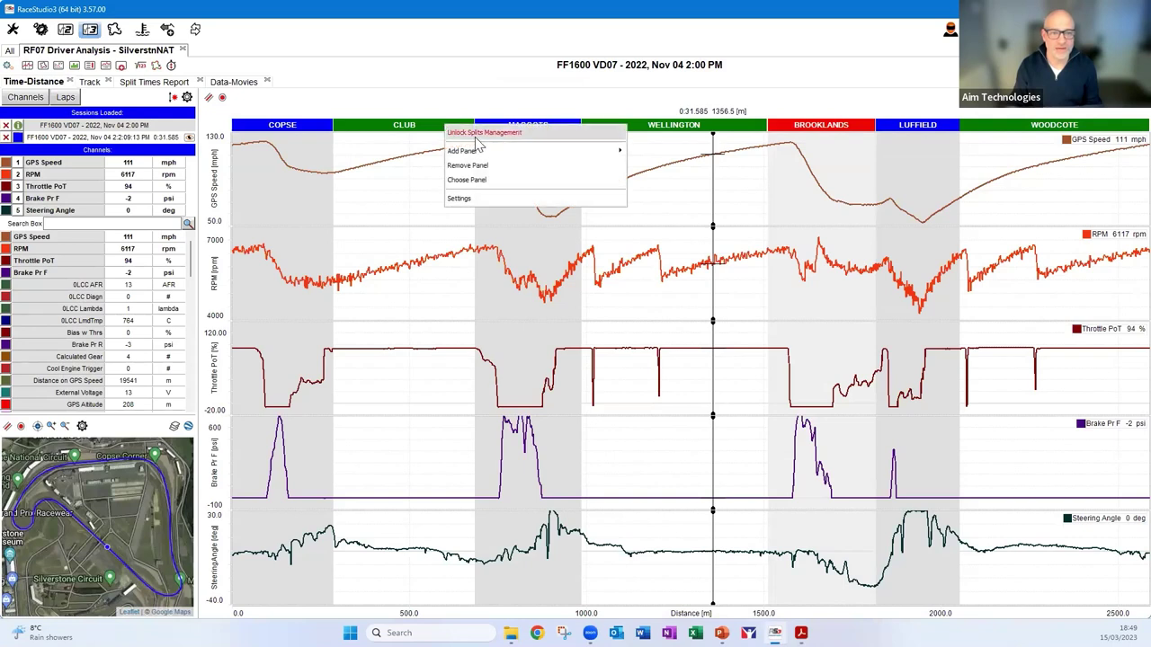
key(Escape)
right_click(460, 132)
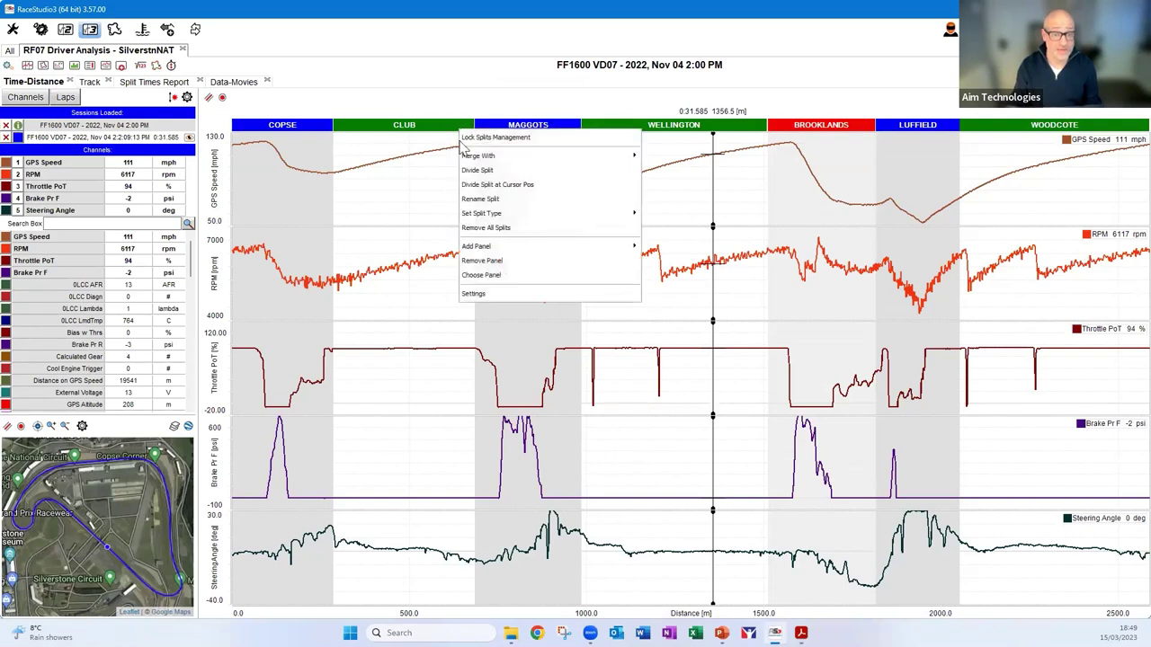
click(483, 229)
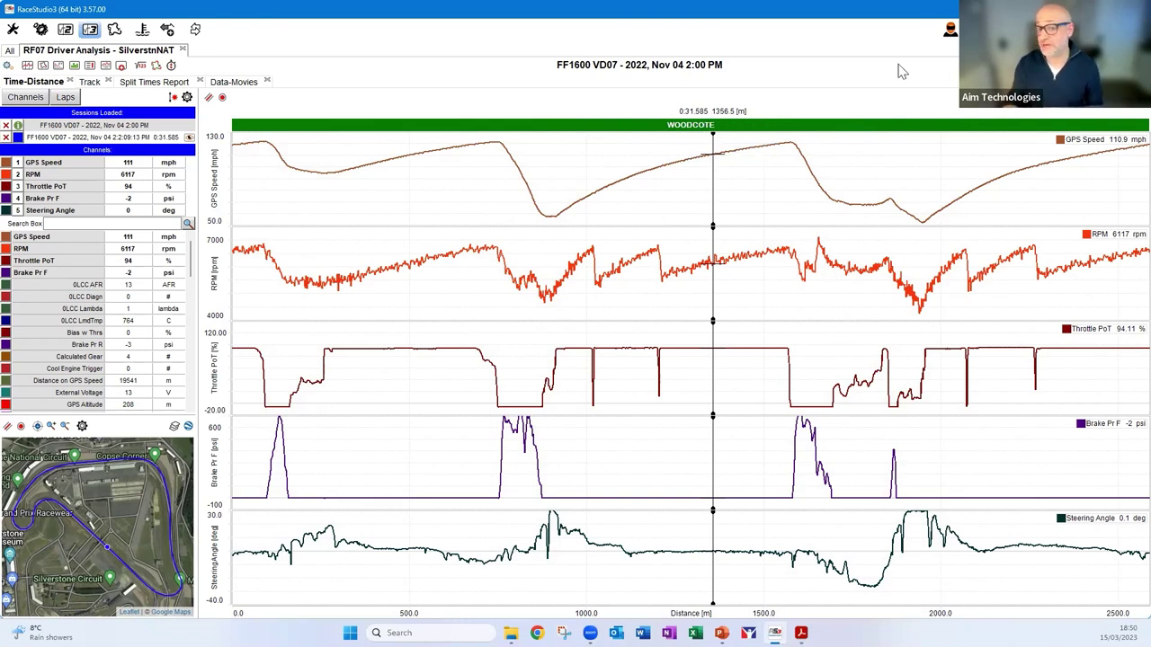
- Place the graph cursor at about 800 m, divide the WOODCOTE split and move the new boundary onto the cursor
drag(712, 223, 608, 223)
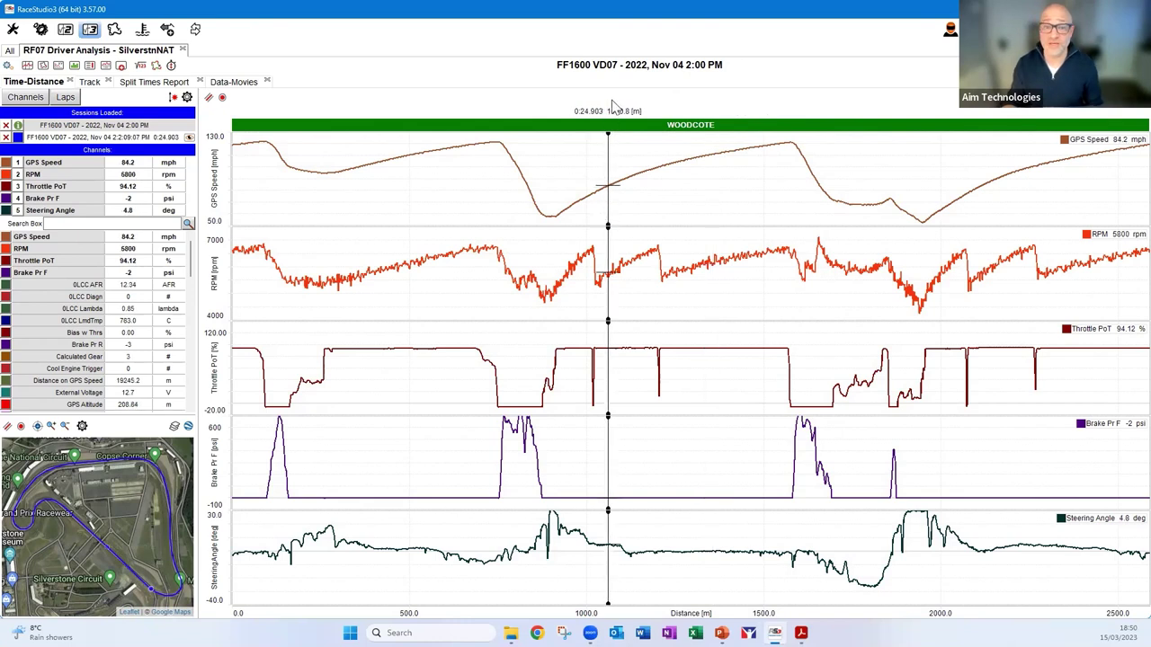
drag(851, 225, 977, 225)
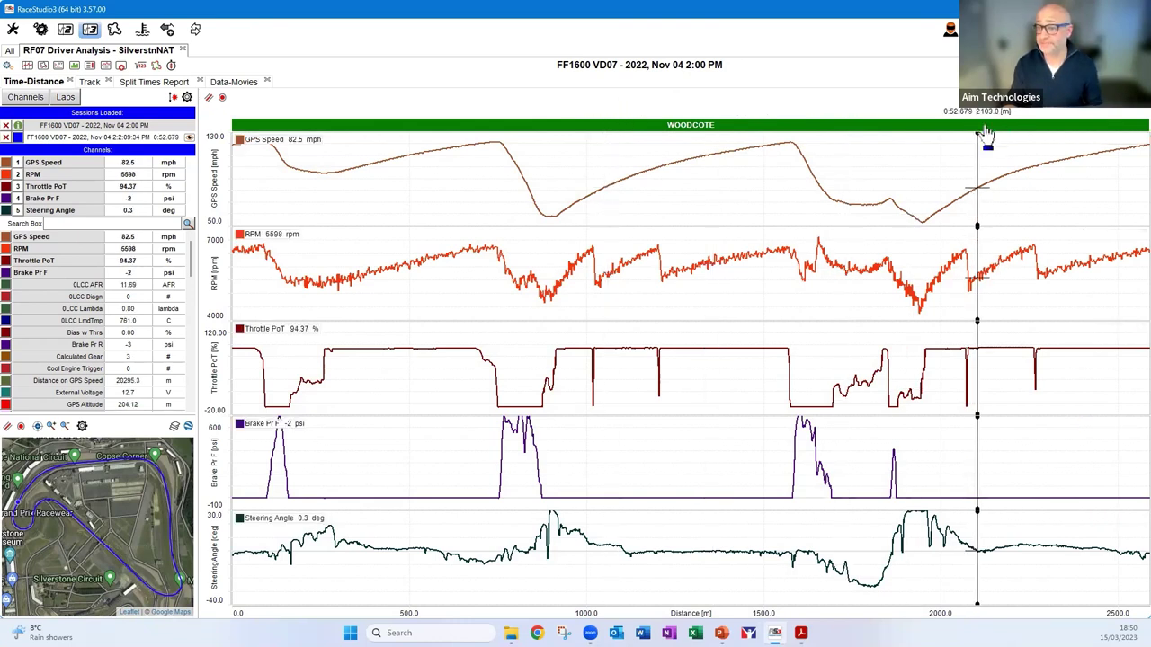
drag(488, 210, 519, 214)
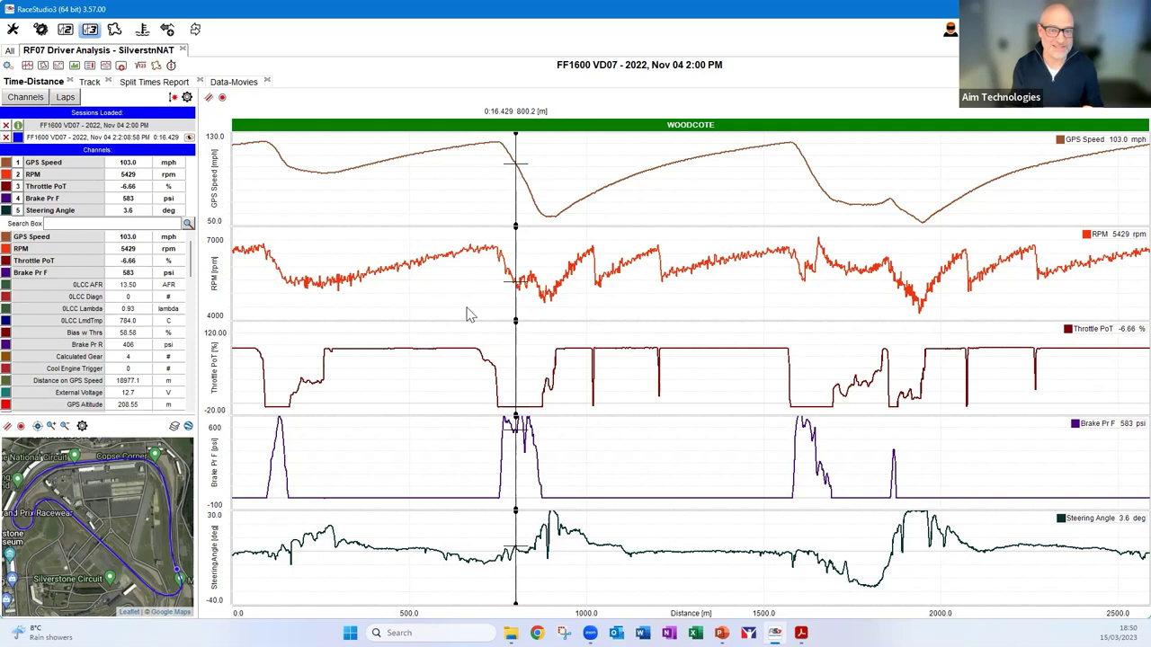
right_click(519, 156)
right_click(516, 133)
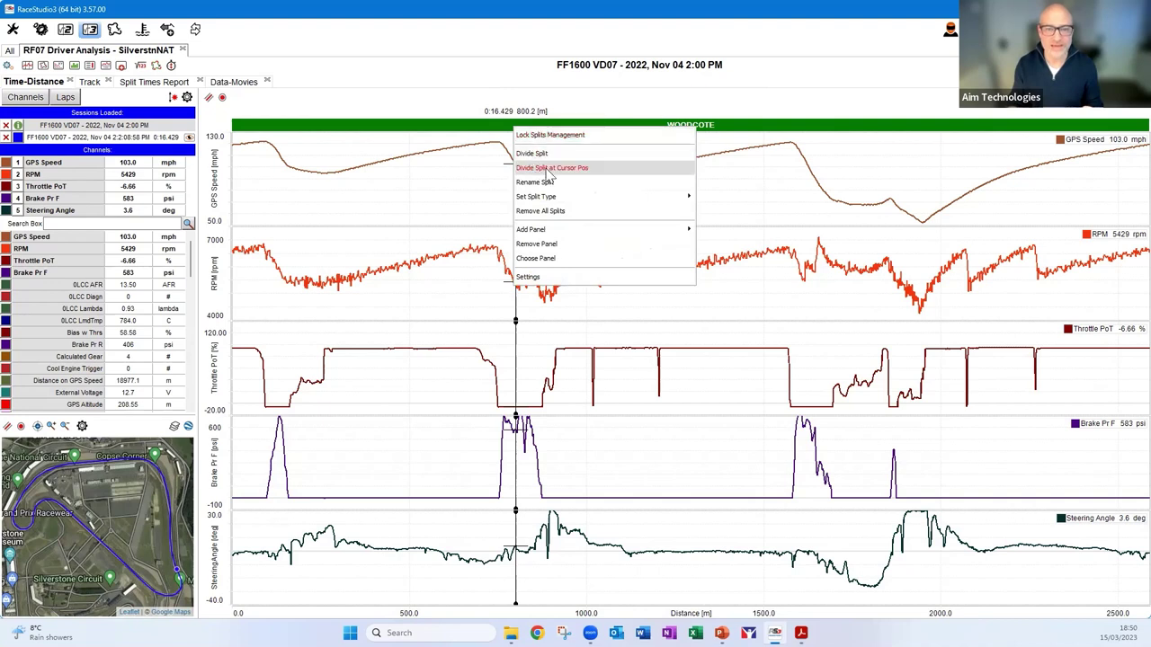
click(539, 152)
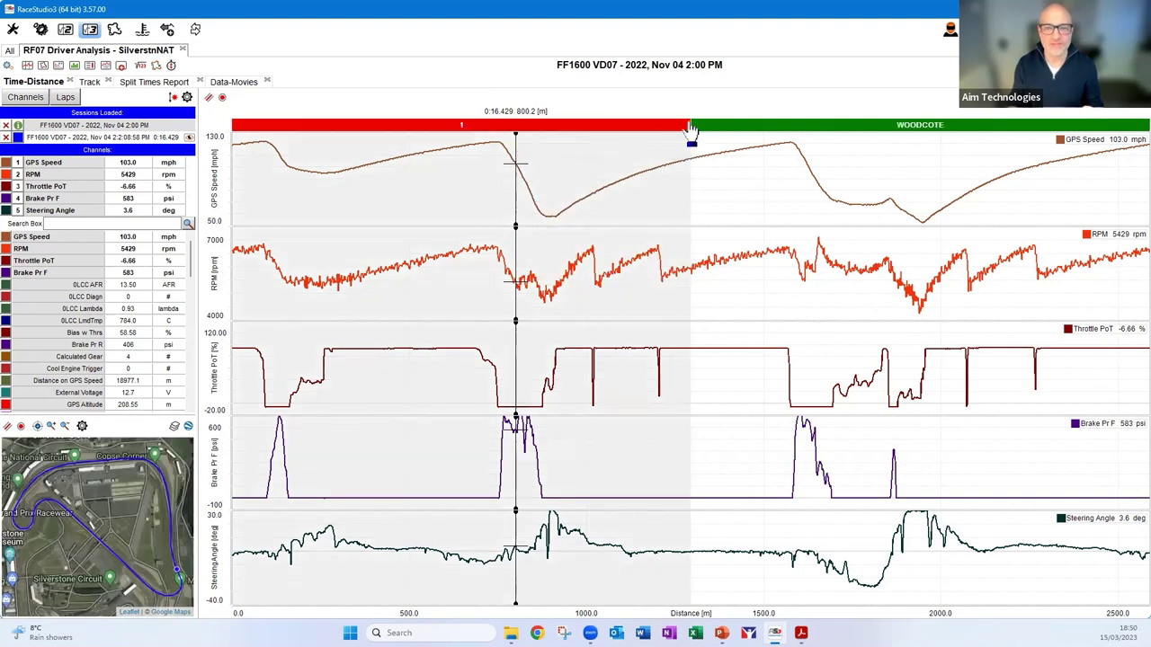
drag(689, 124, 517, 127)
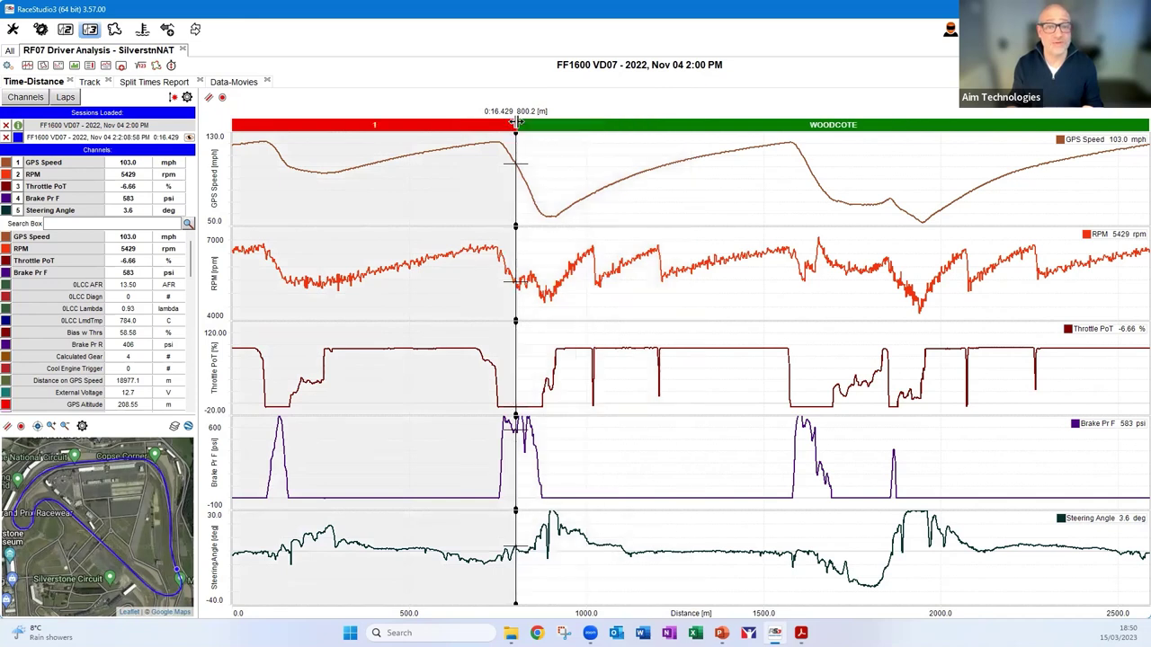
- Fine-tune the boundary between split 1 and WOODCOTE close to the 800 m mark
key(Right)
key(Right)
key(Right)
key(Right)
key(Right)
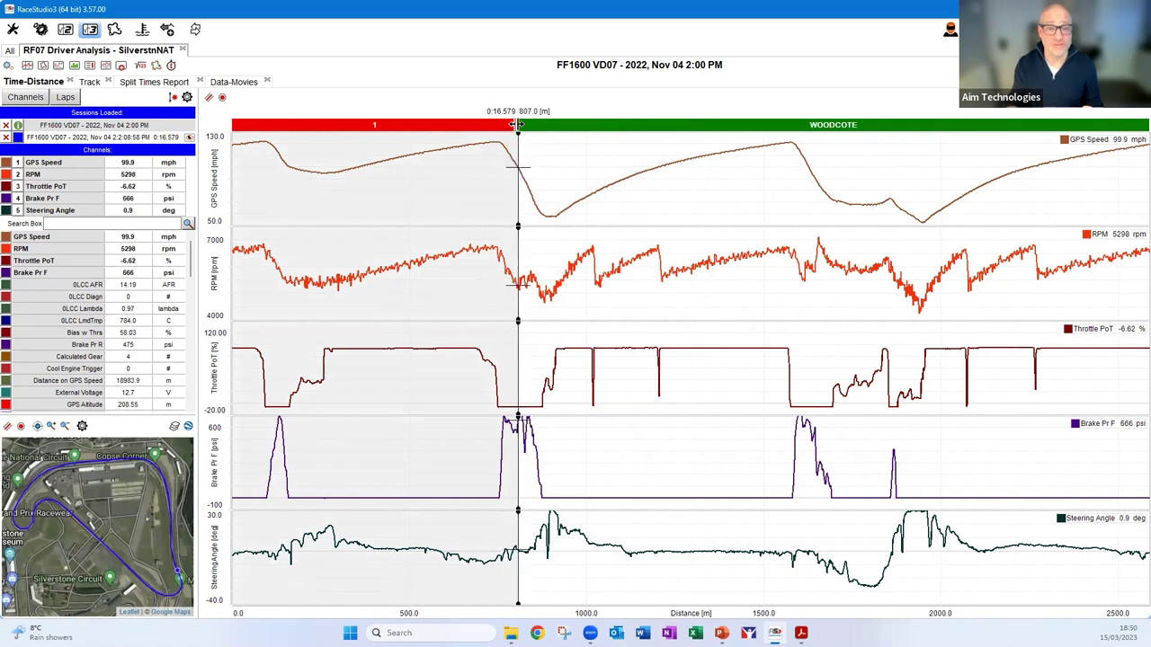
drag(517, 128, 526, 146)
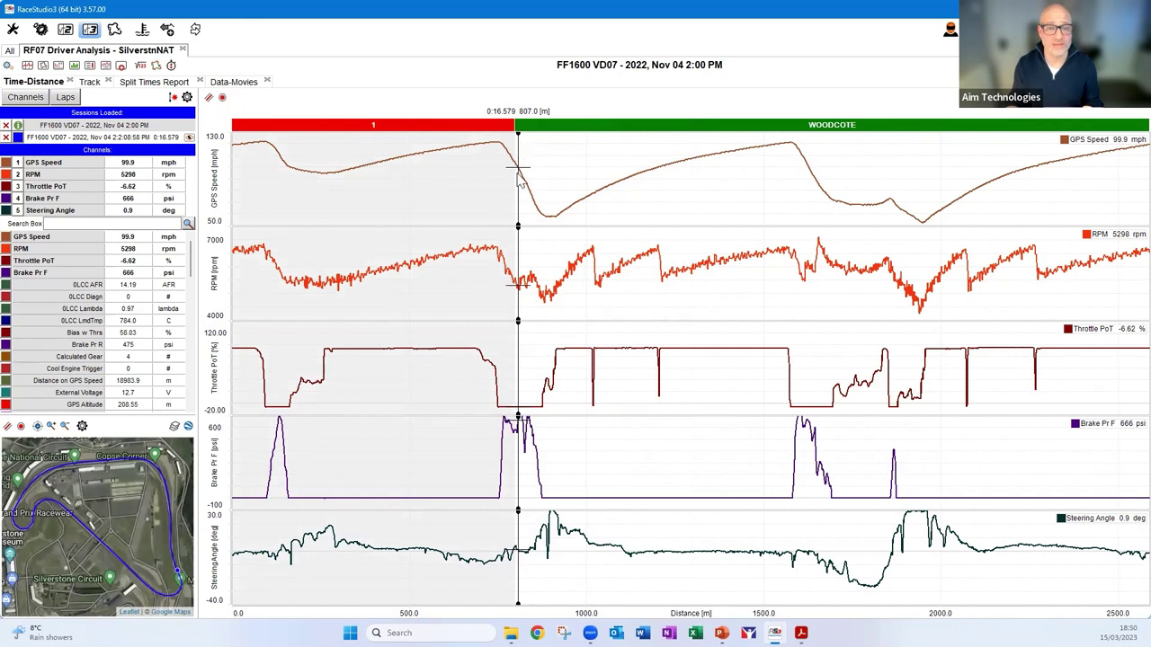
mouse_move(536, 194)
mouse_down()
mouse_move(512, 189)
mouse_move(536, 187)
mouse_up()
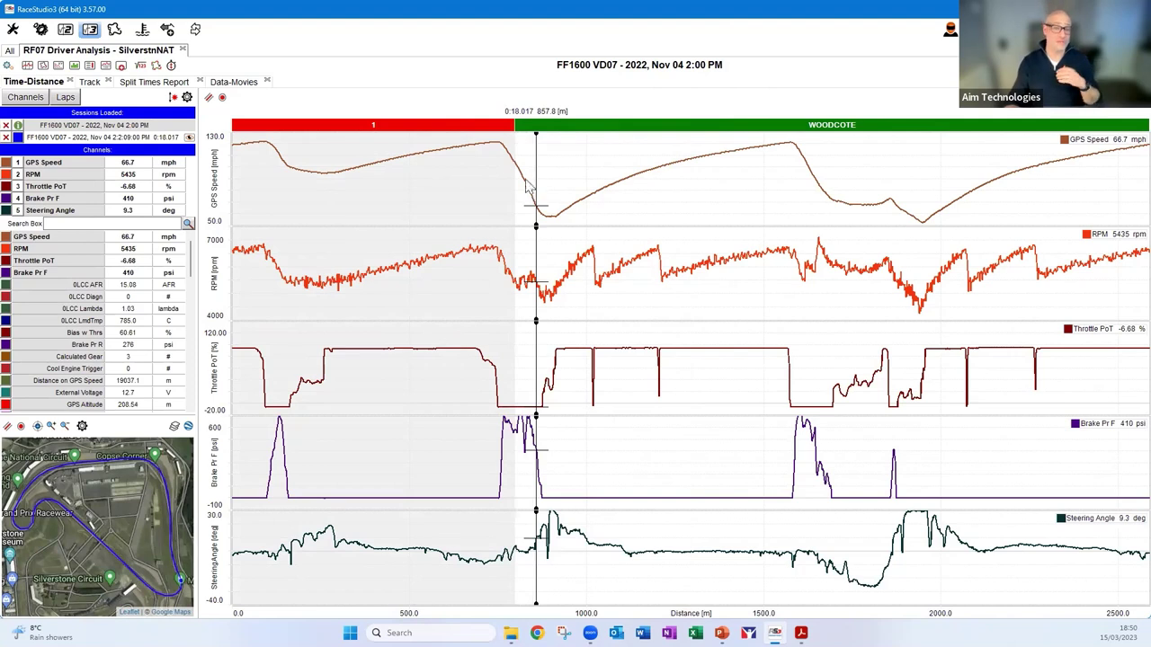
right_click(409, 135)
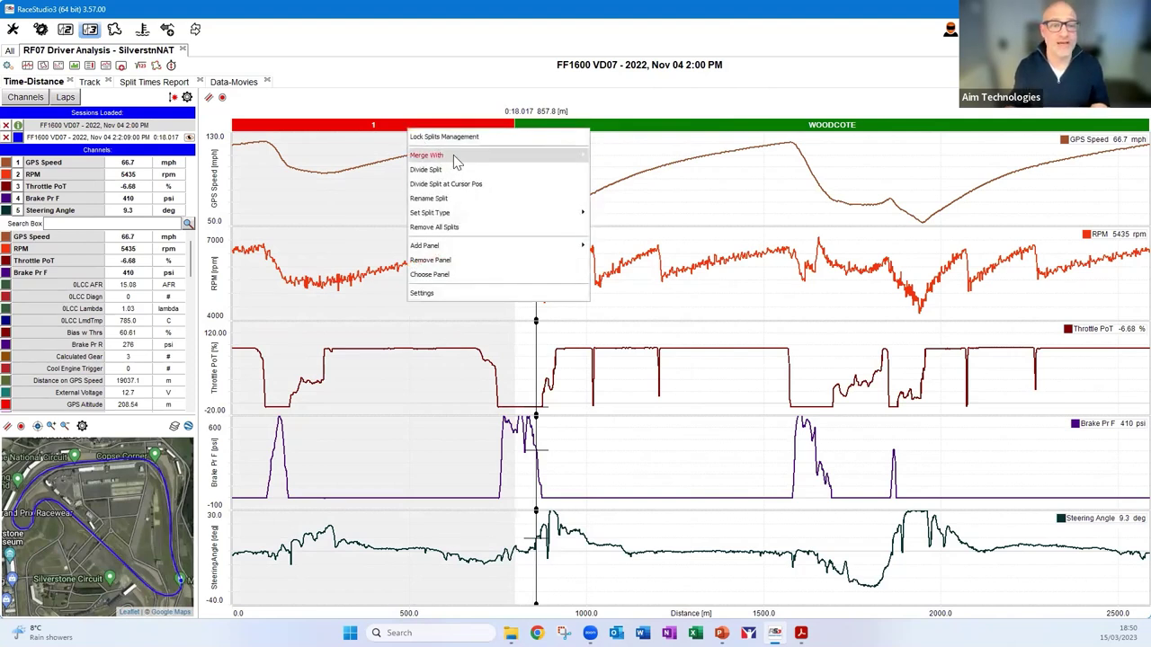
click(628, 169)
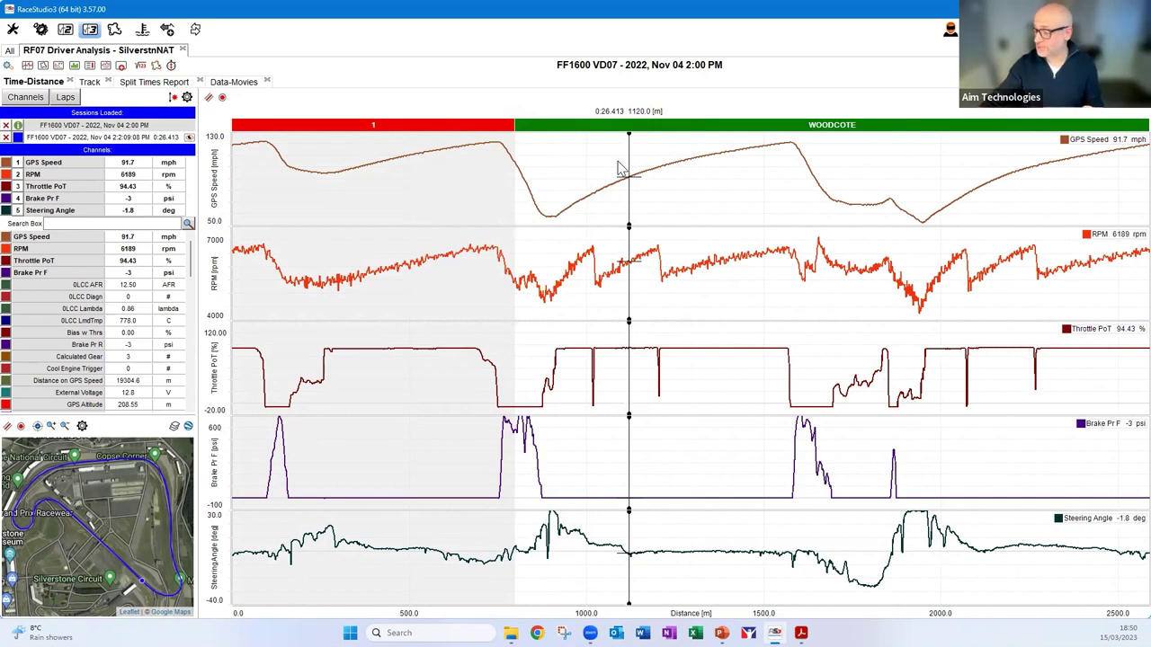
- Move the graph cursor to about 1670 m and divide the WOODCOTE split at that position
drag(724, 192, 828, 180)
right_click(825, 171)
click(820, 130)
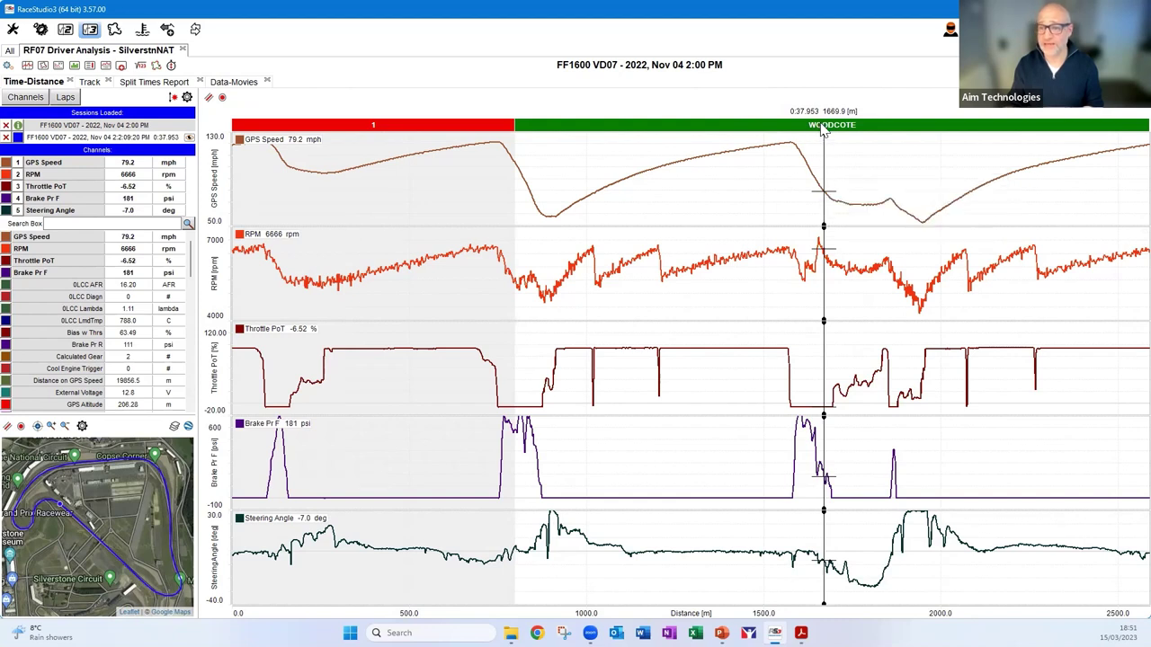
right_click(821, 131)
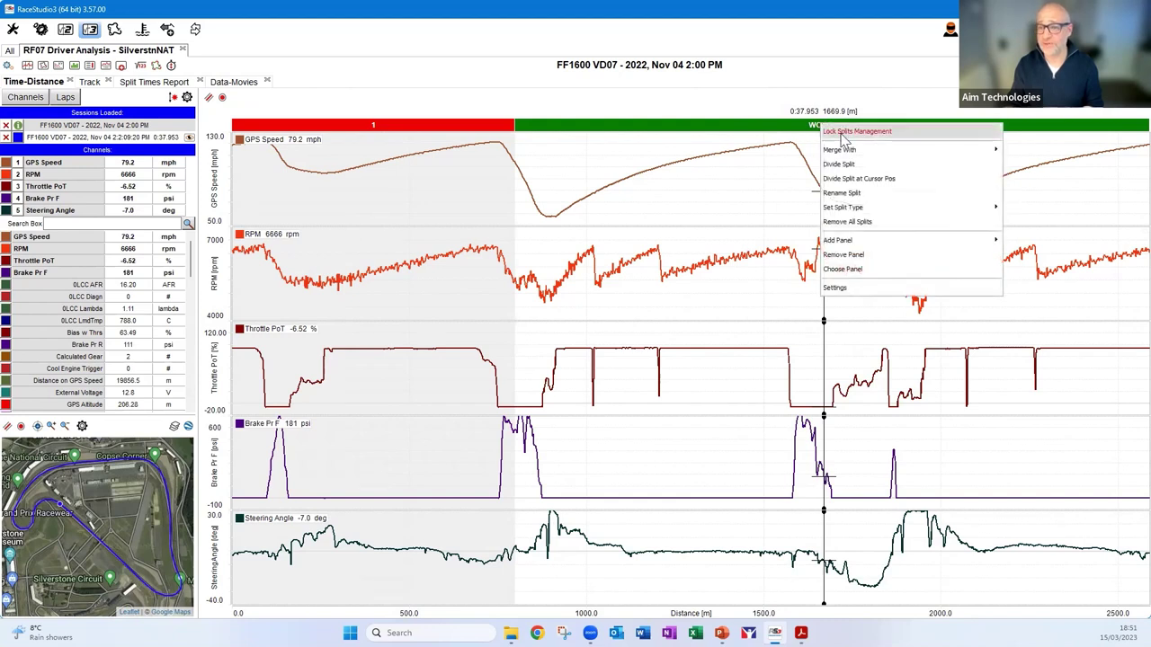
click(884, 180)
right_click(825, 132)
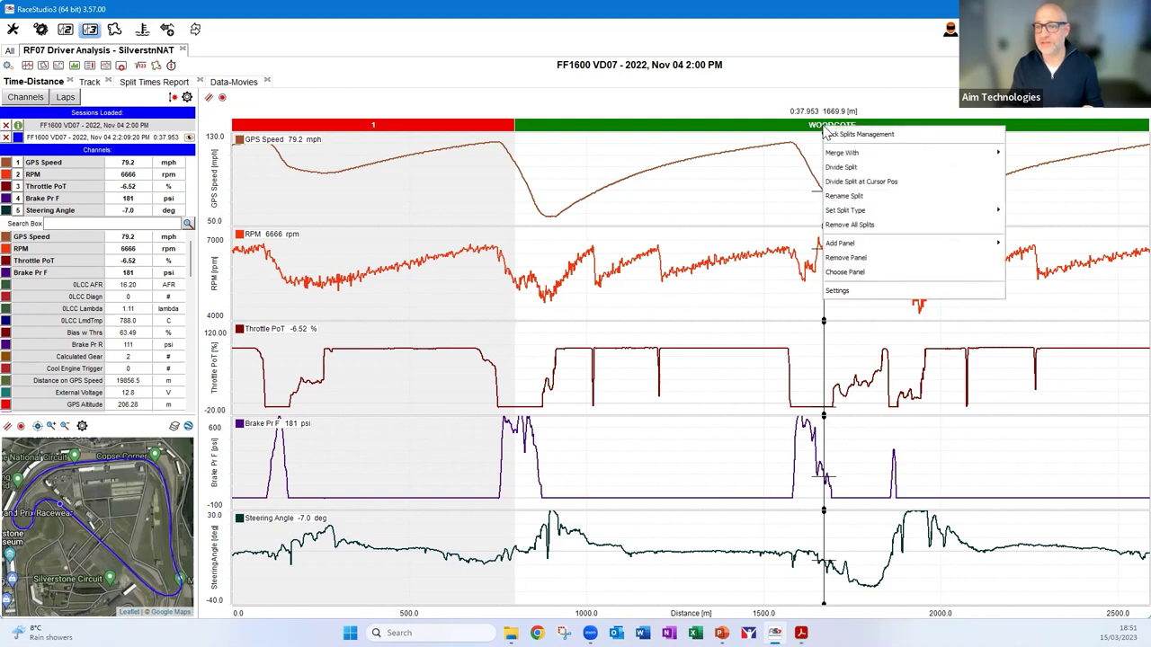
click(852, 168)
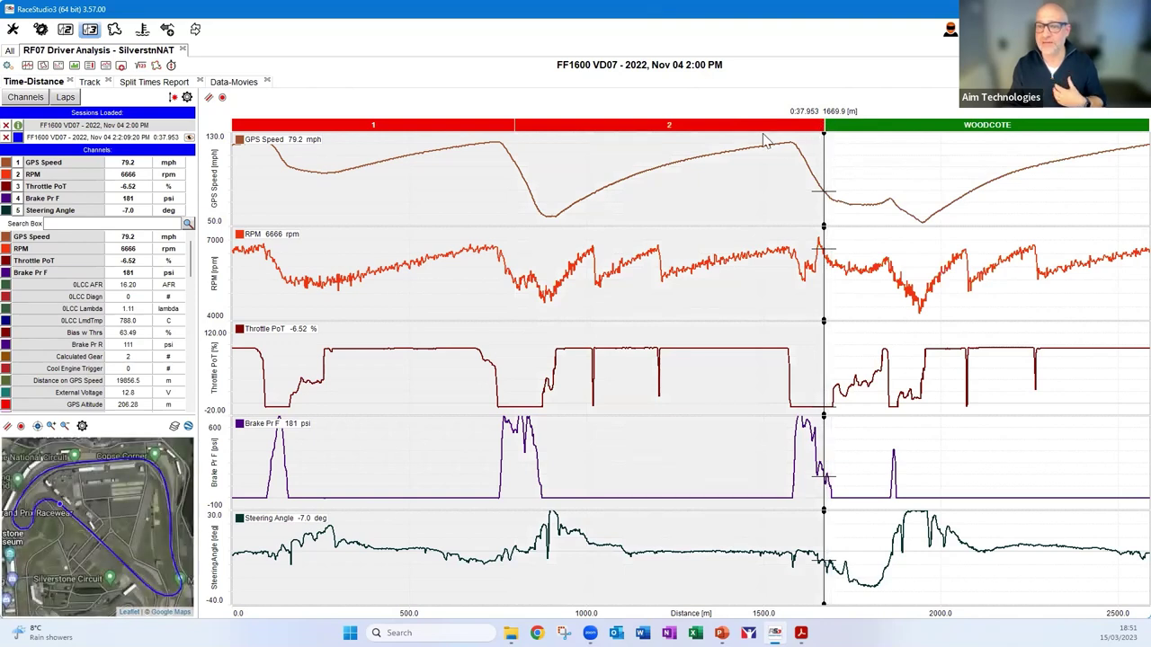
- Change the split type of sector 2 to the blue-coded type
right_click(687, 125)
mouse_move(836, 206)
click(898, 226)
click(897, 160)
- Rename the WOODCOTE sector as 3
right_click(969, 130)
click(993, 200)
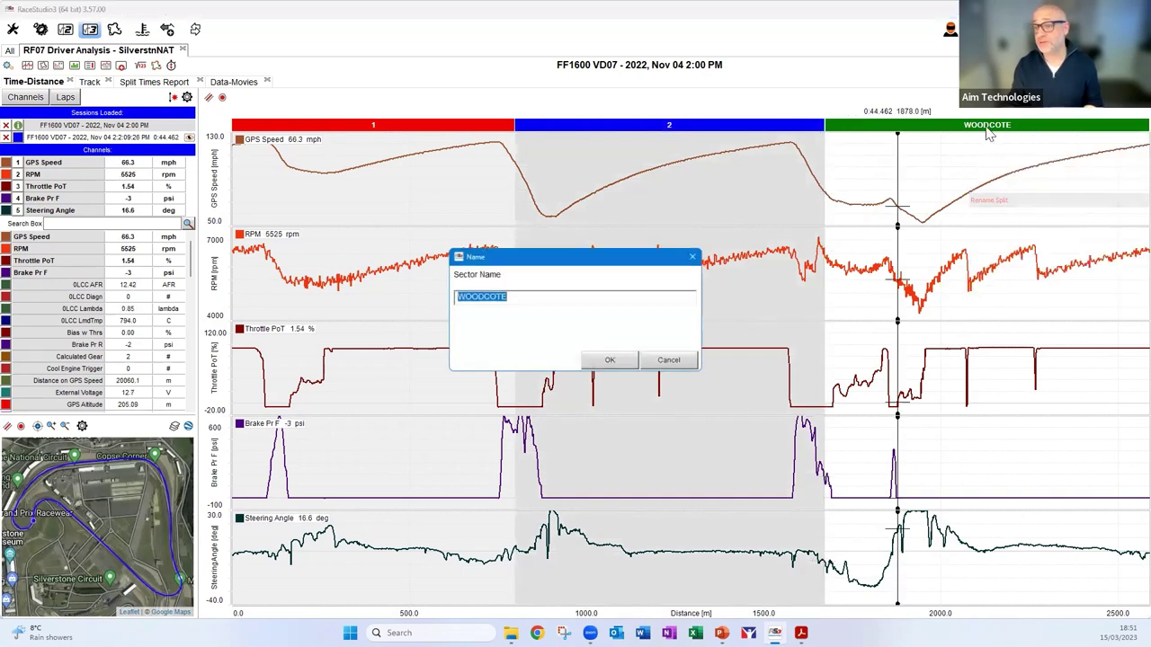
text(3)
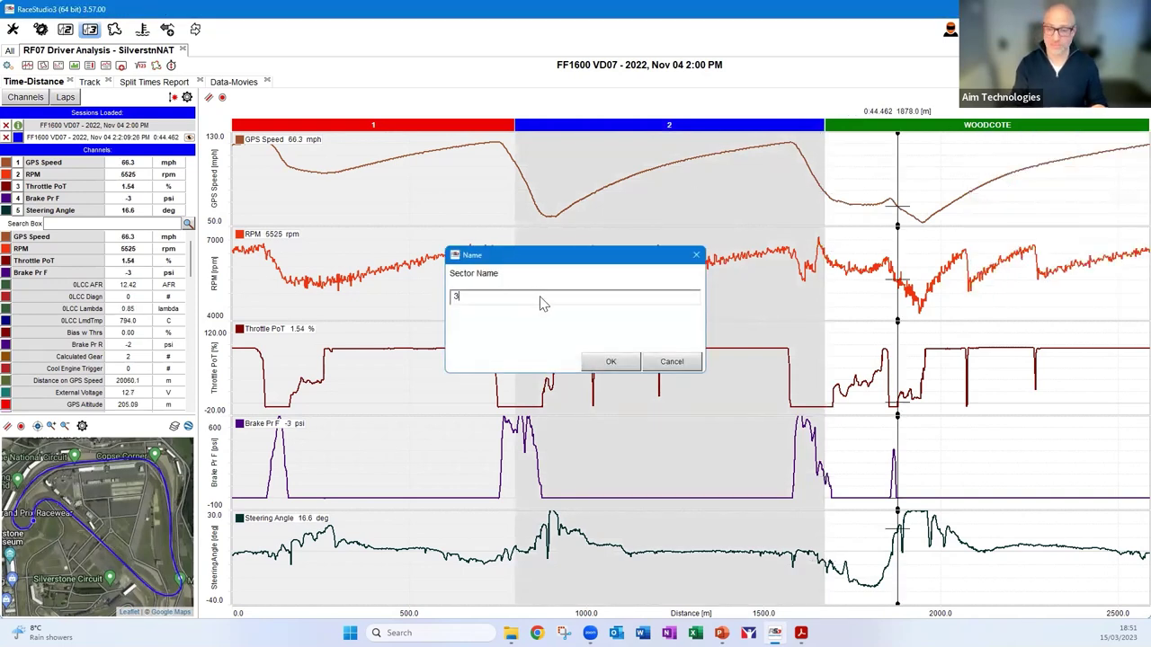
key(Return)
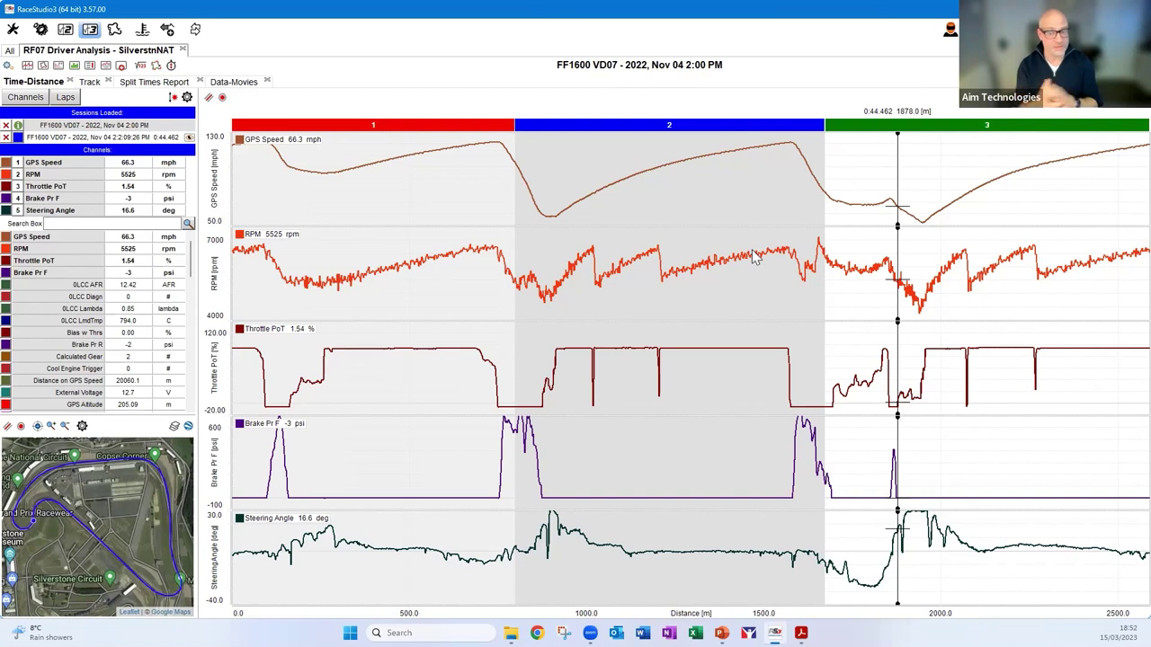
- Examine the lap-by-lap times of the three new sectors in the Split Times Report
click(184, 82)
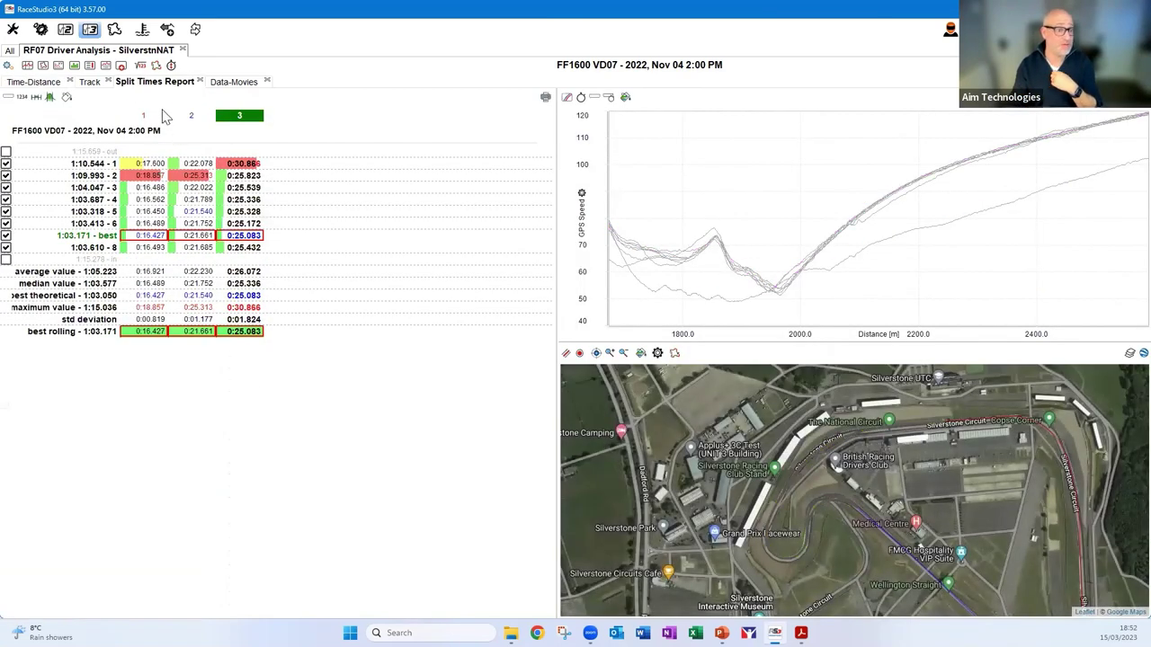
mouse_move(255, 258)
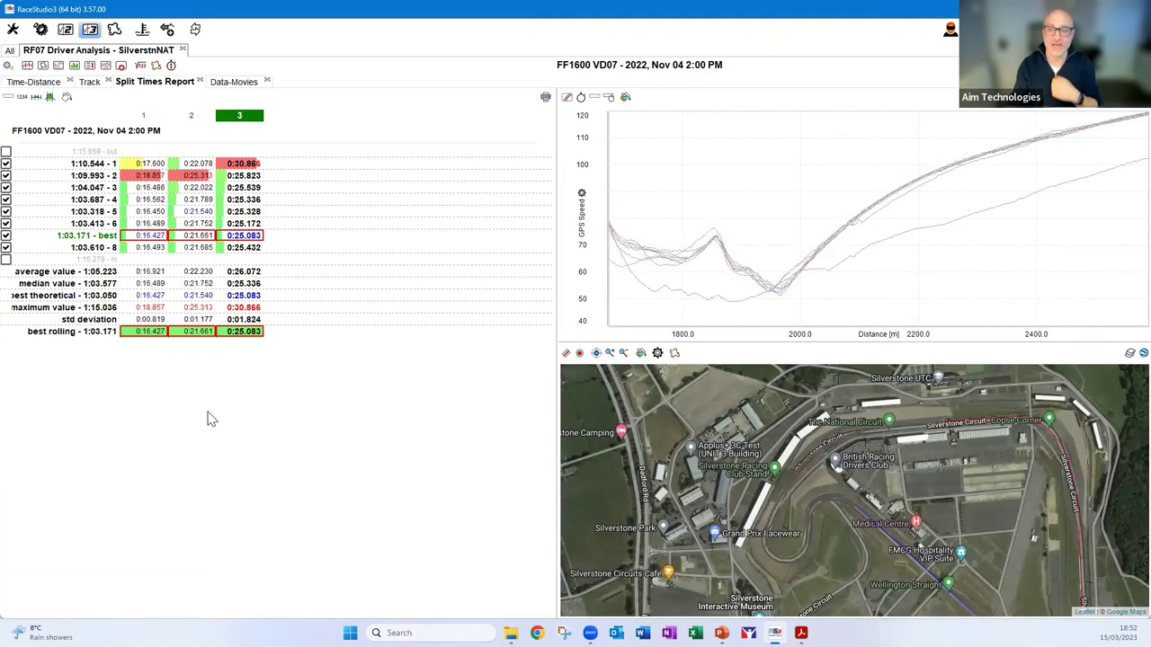
- Compare the laps' GPS Speed traces through sector 2, highlighting individual laps on the straight and at the minimum-speed point
click(193, 118)
mouse_move(840, 200)
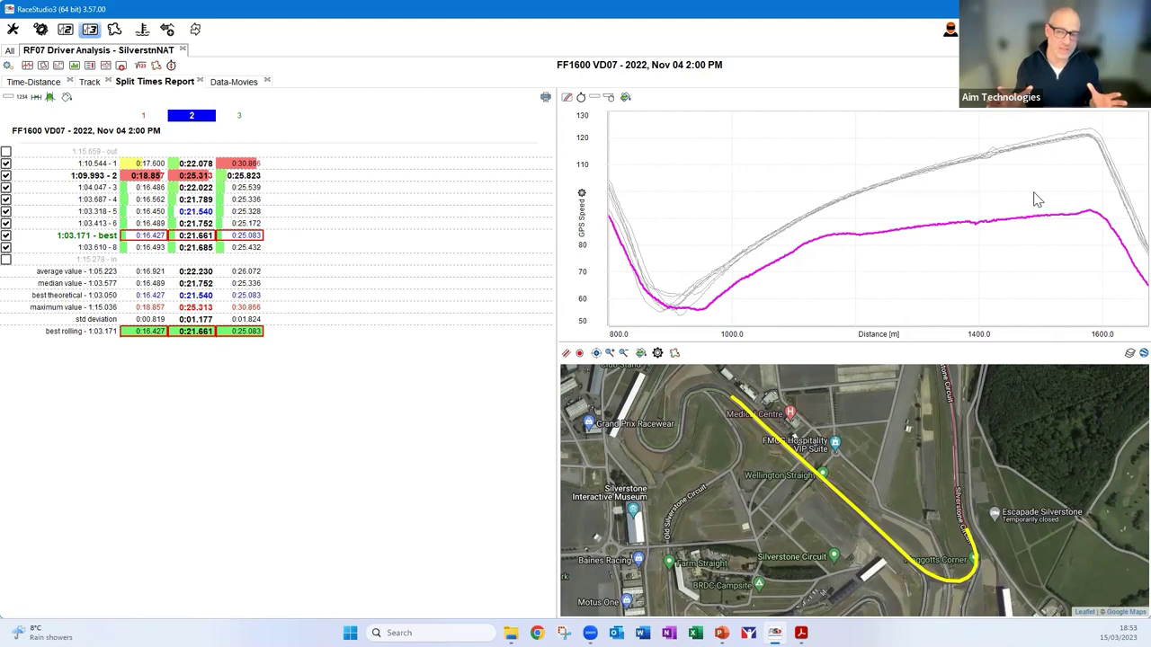
click(896, 179)
click(904, 184)
click(898, 178)
click(655, 324)
click(673, 303)
click(667, 308)
click(668, 308)
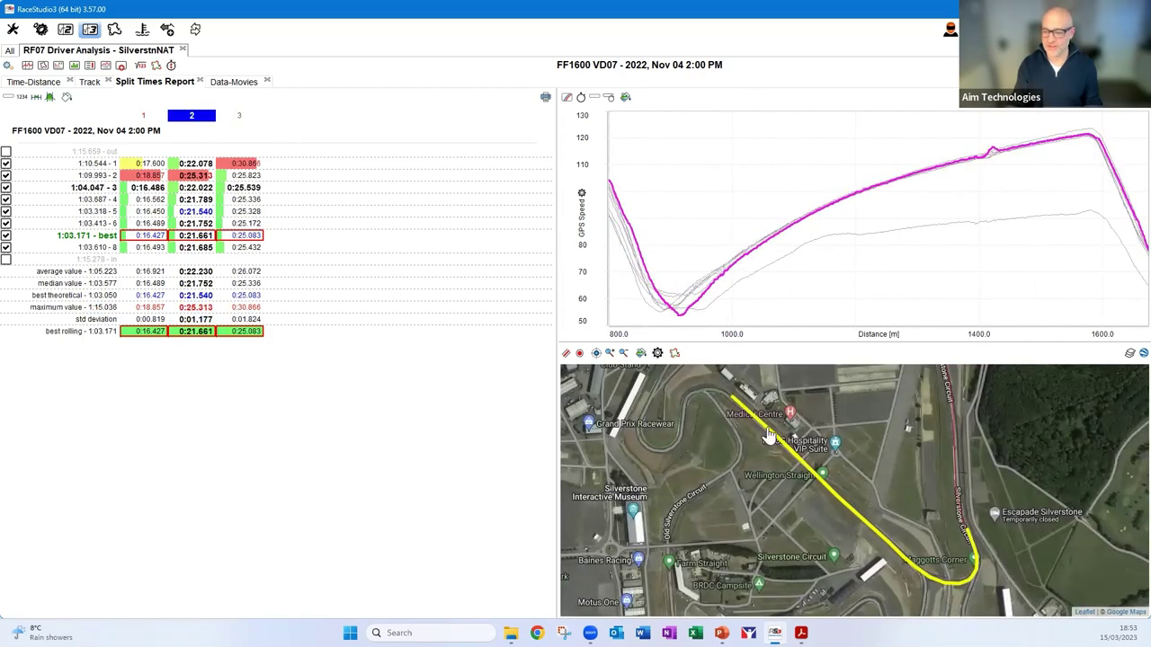
- Examine sector 3 on the track map and compare its distance for each lap in the sector table
click(239, 115)
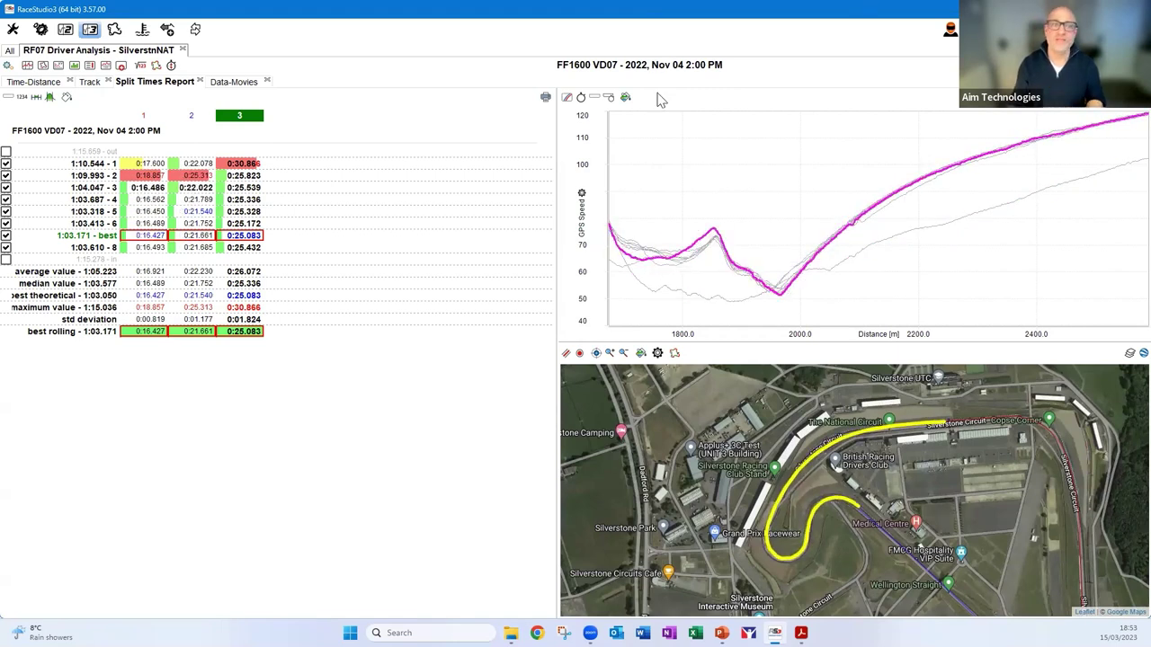
click(85, 82)
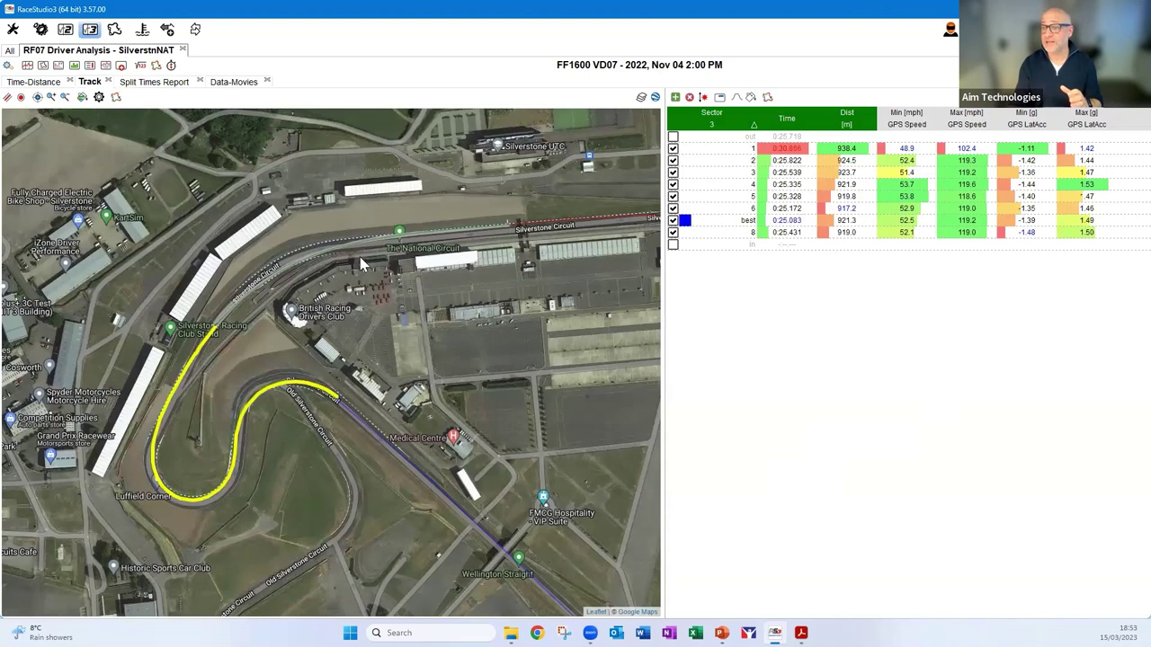
click(406, 257)
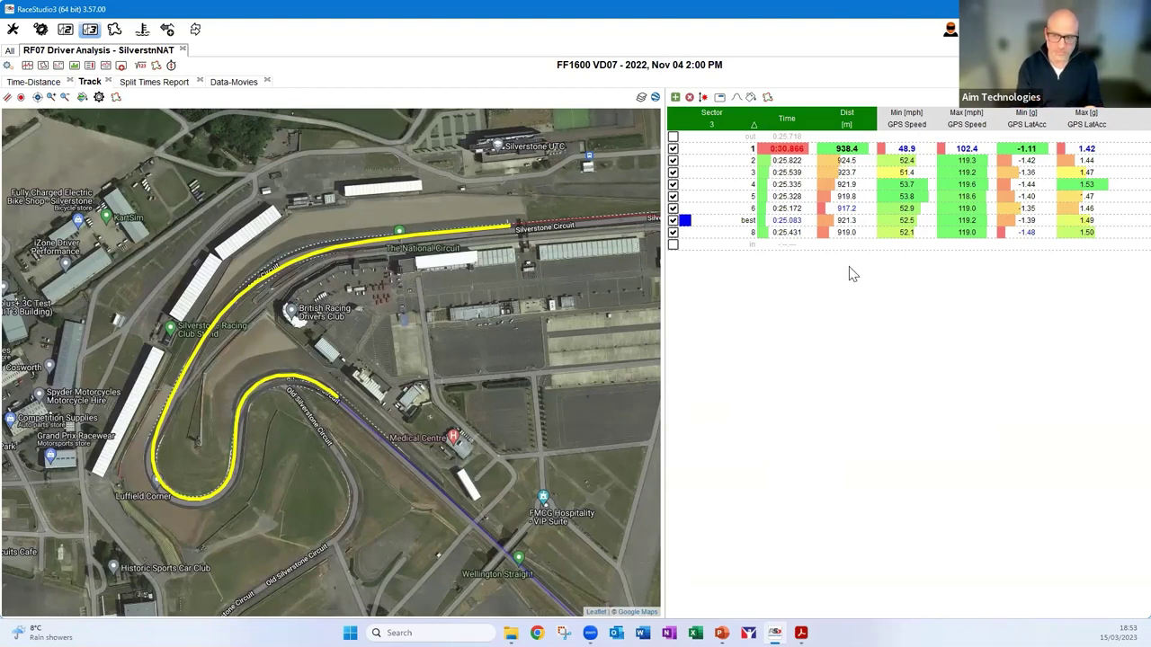
click(848, 208)
click(848, 196)
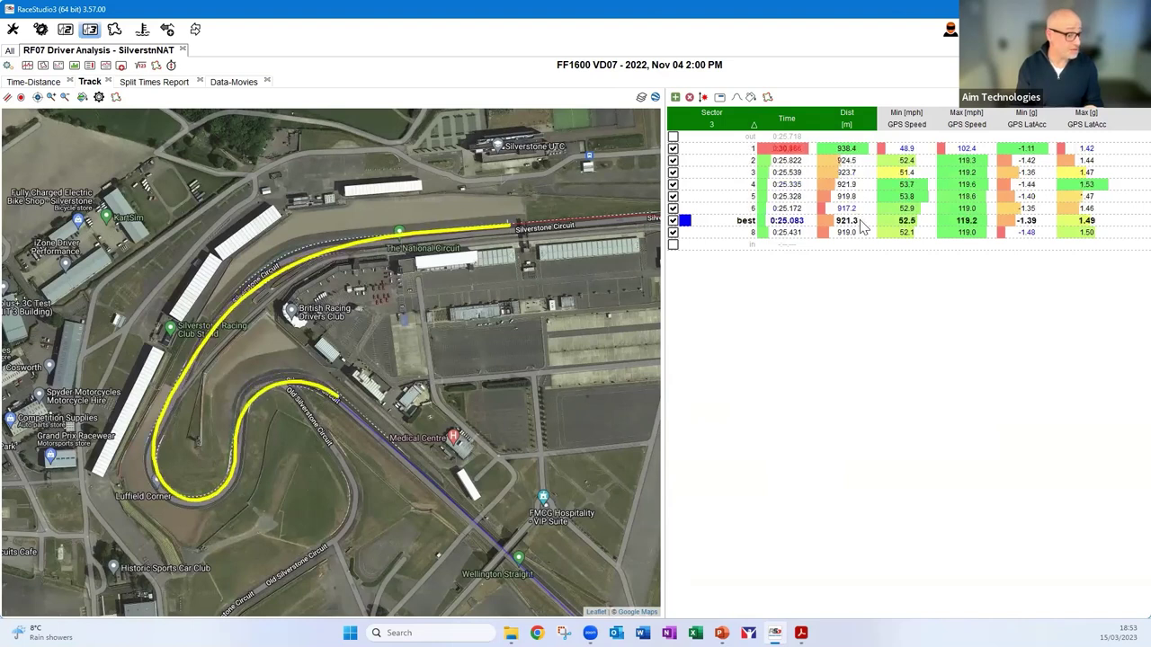
click(849, 150)
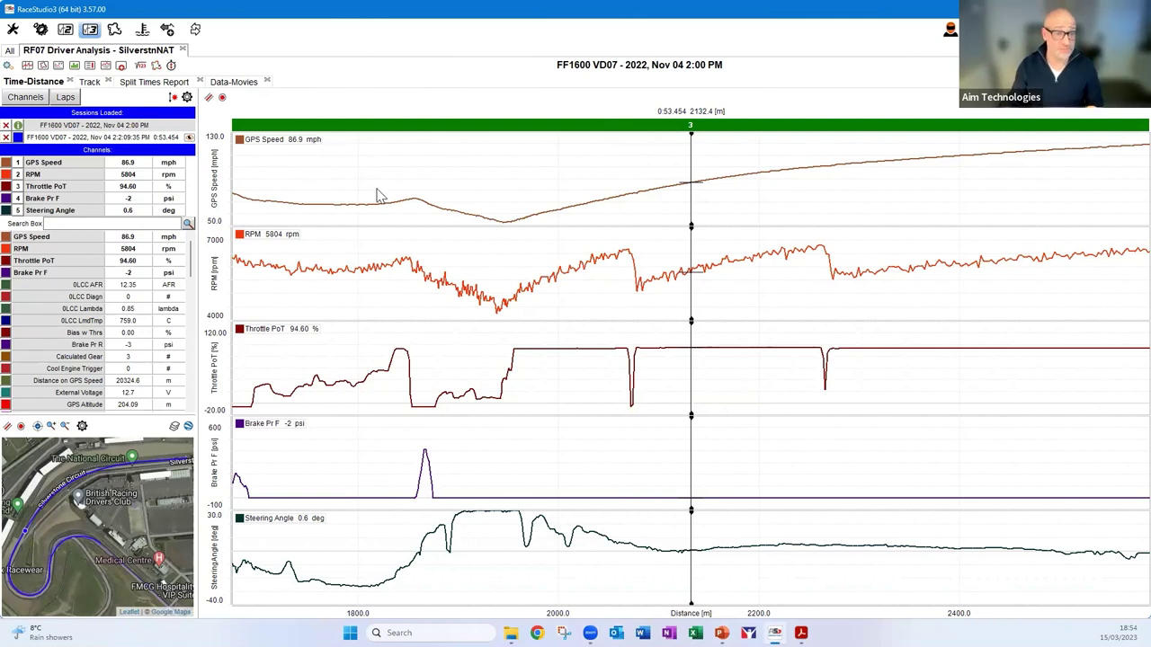
- Export the SilverstnNAT - RS3 Splits division to the Desktop as AIM_WEBINAR
click(164, 68)
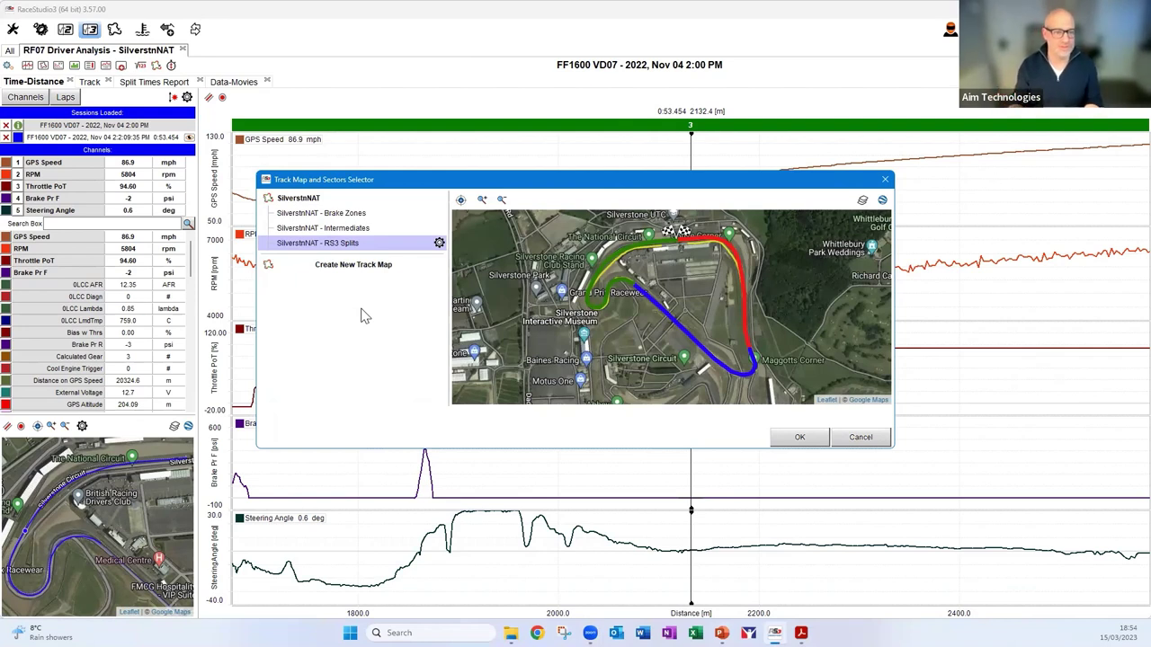
click(438, 242)
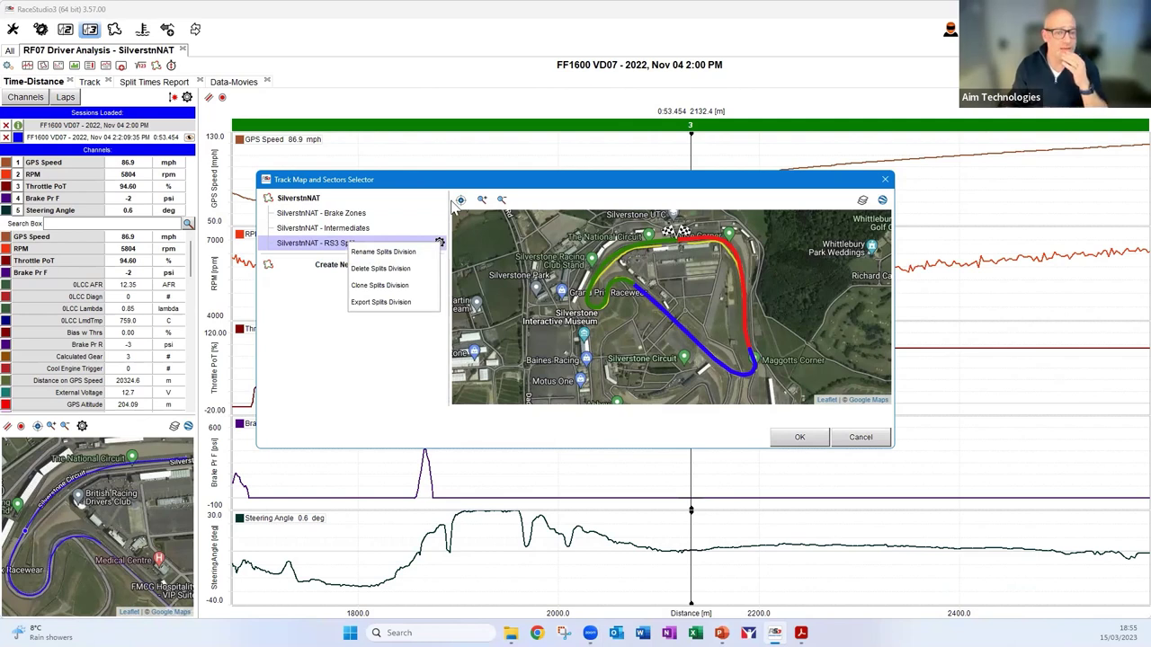
click(411, 342)
click(440, 243)
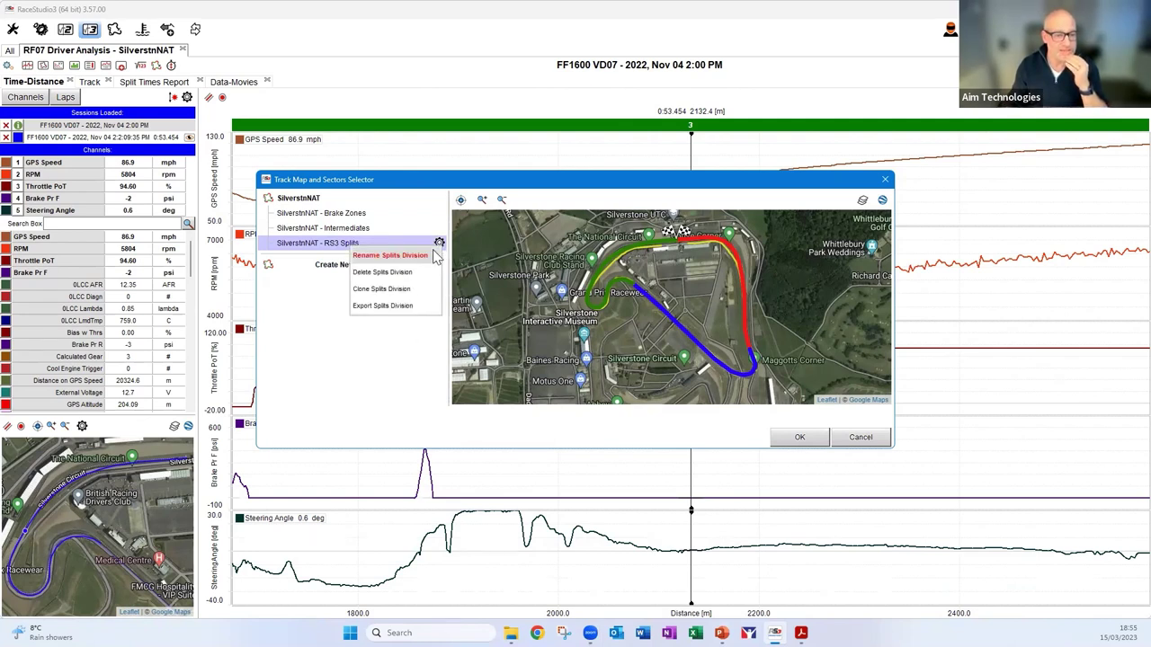
click(395, 306)
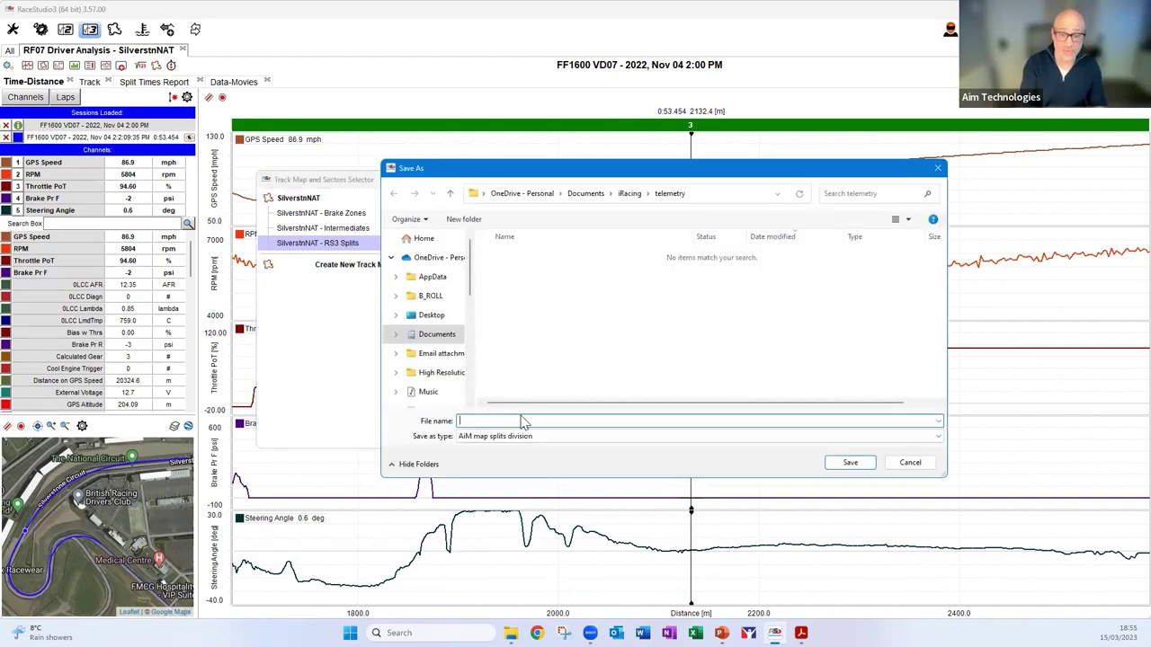
click(423, 315)
click(501, 419)
text(AIM_WEBINAR)
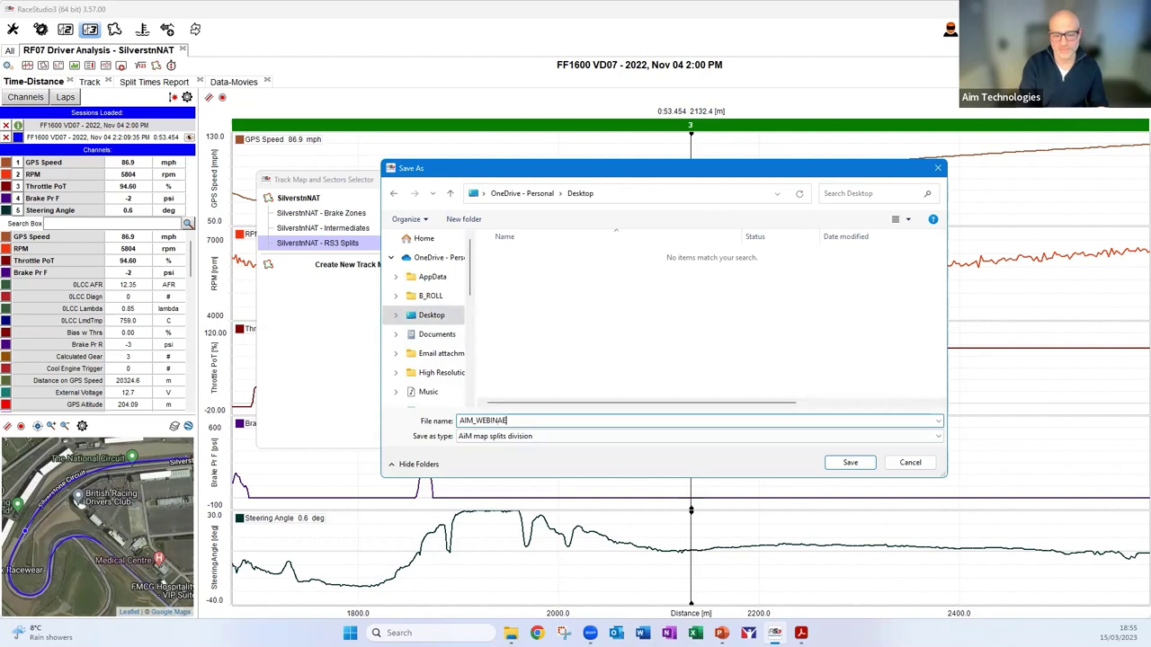
click(847, 467)
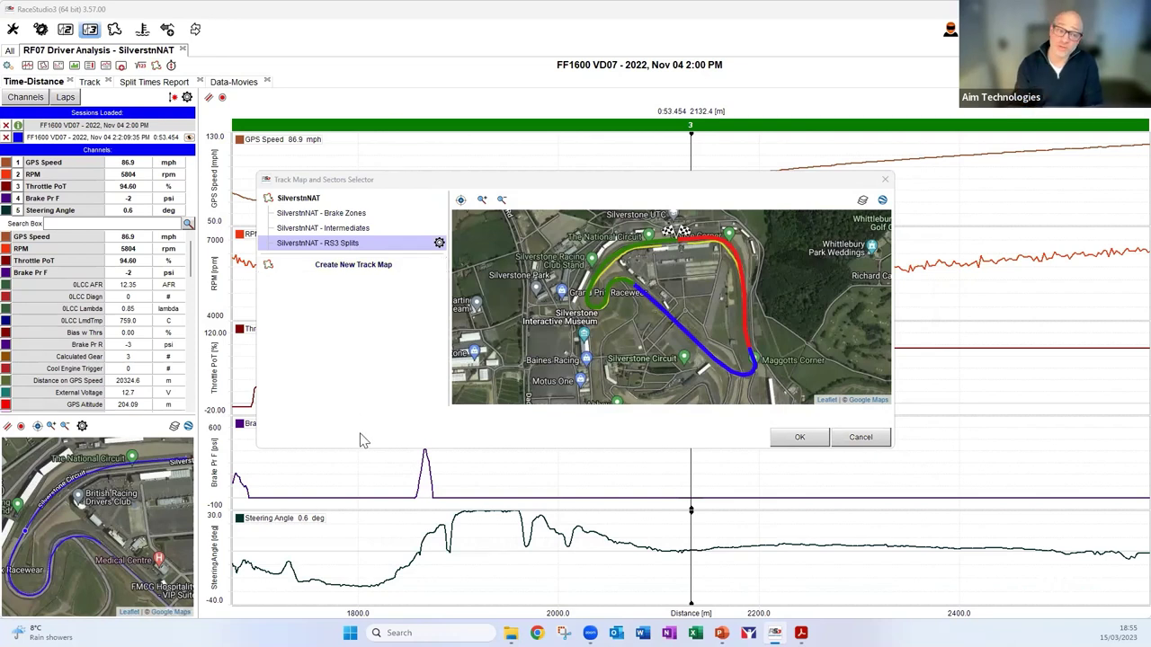
- Select AIM_WEBINAR.amss on the Desktop as the split division to import into SilverstnNAT, and cancel both the import and the track map selector
click(439, 243)
click(330, 295)
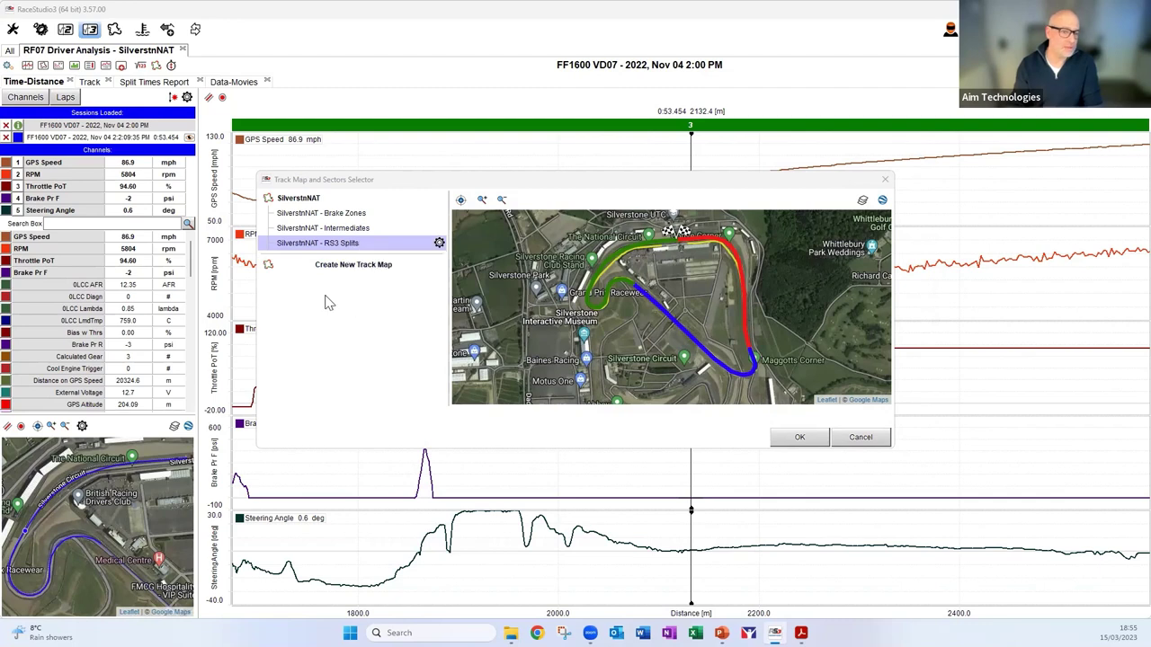
click(438, 200)
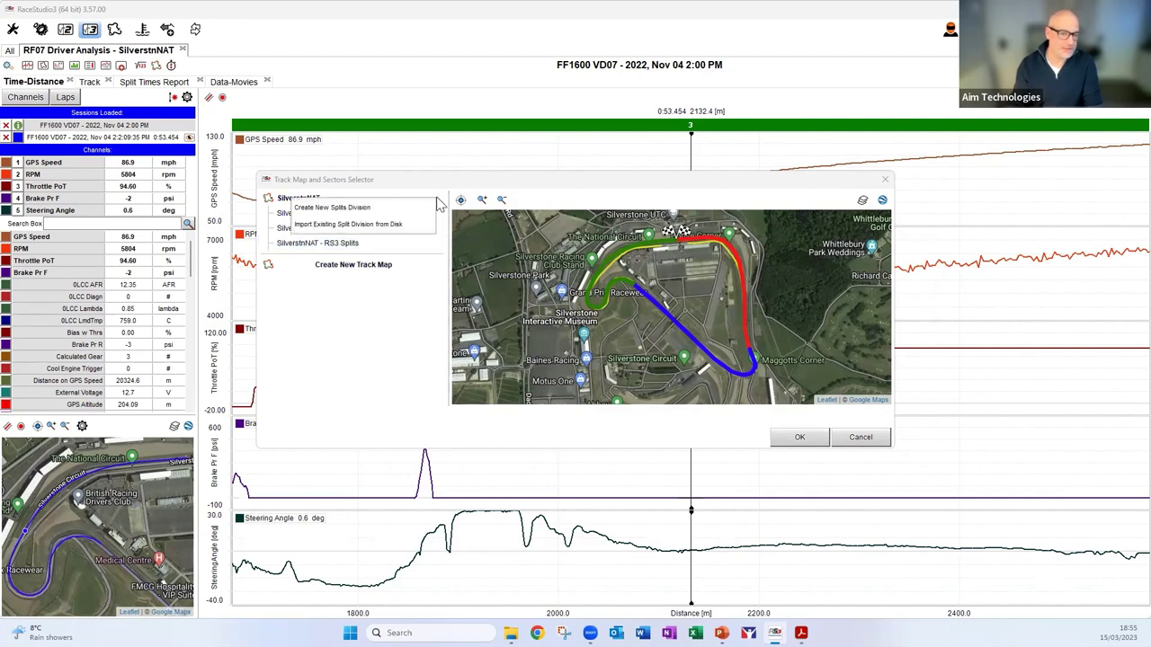
click(390, 308)
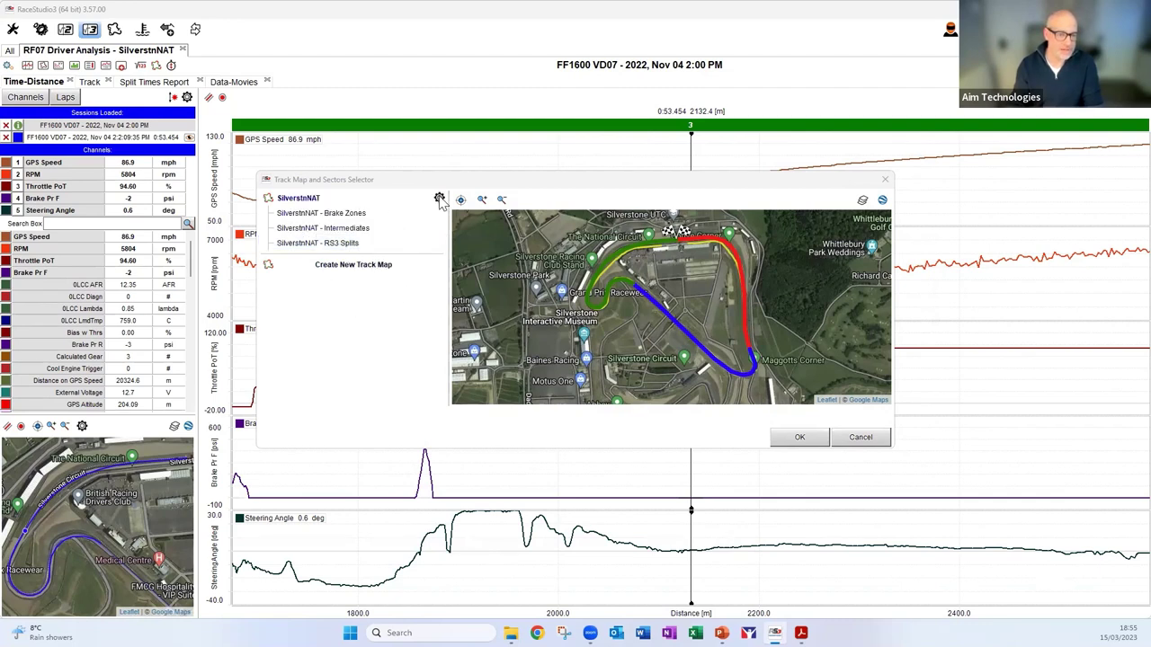
click(440, 199)
click(386, 224)
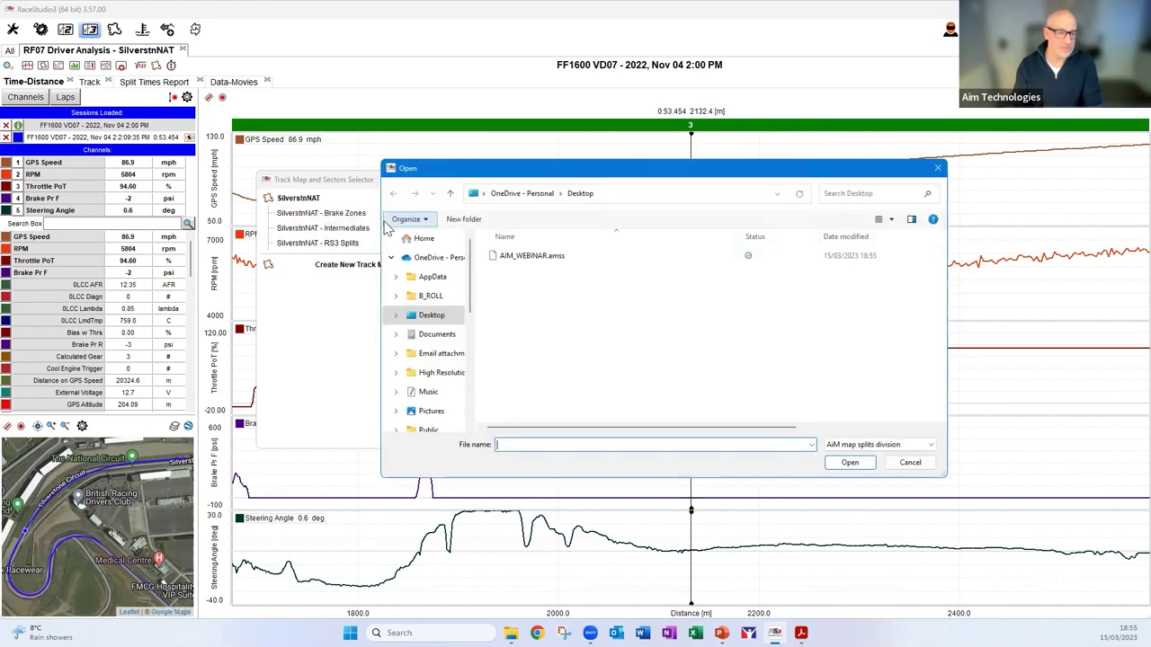
click(538, 257)
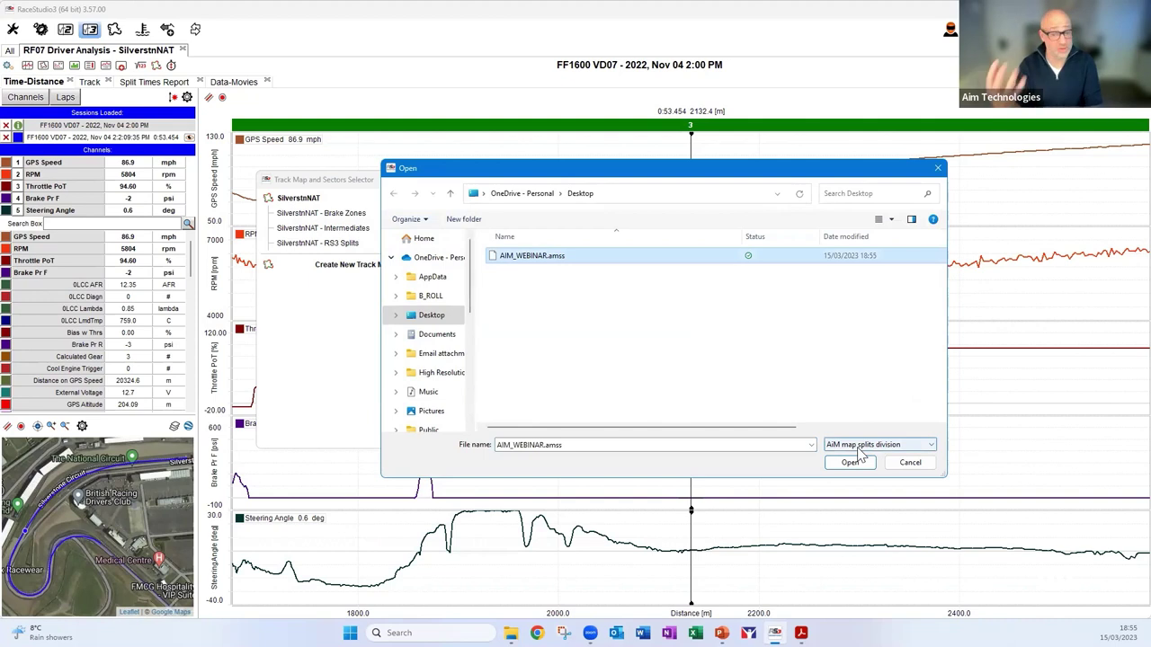
click(911, 464)
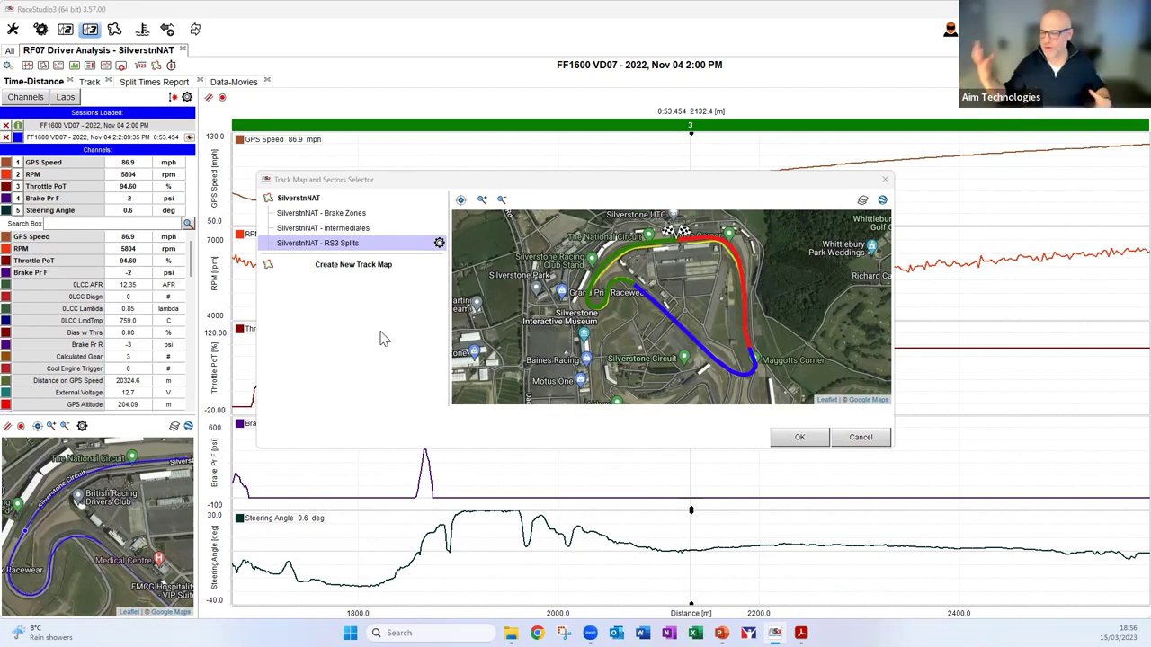
click(863, 438)
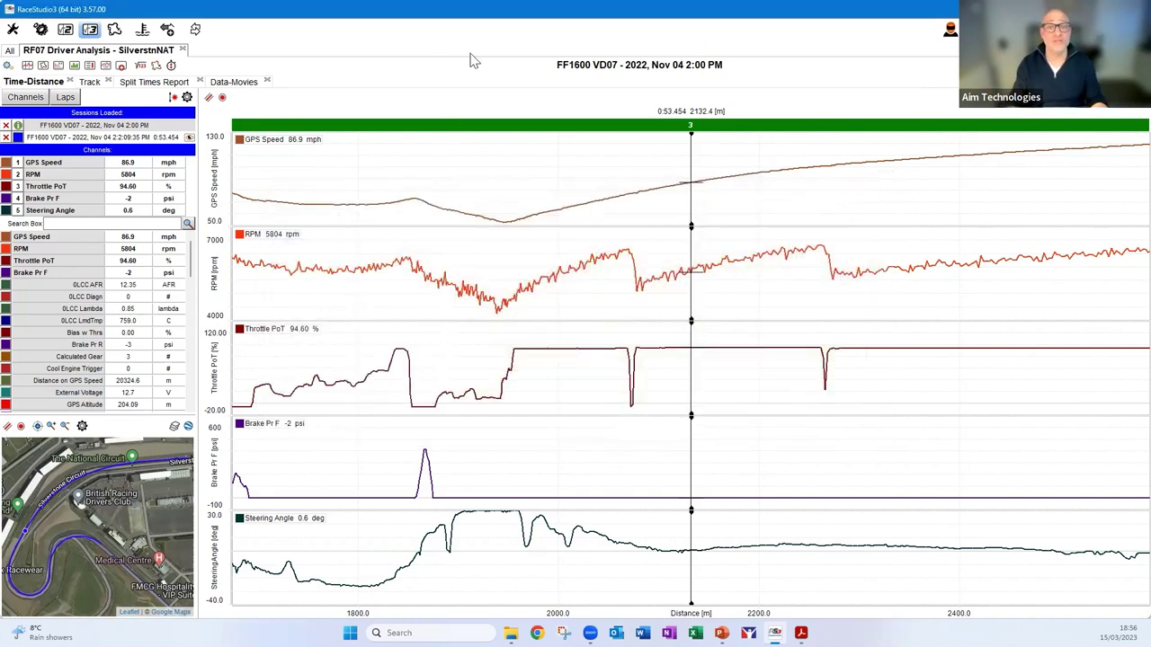